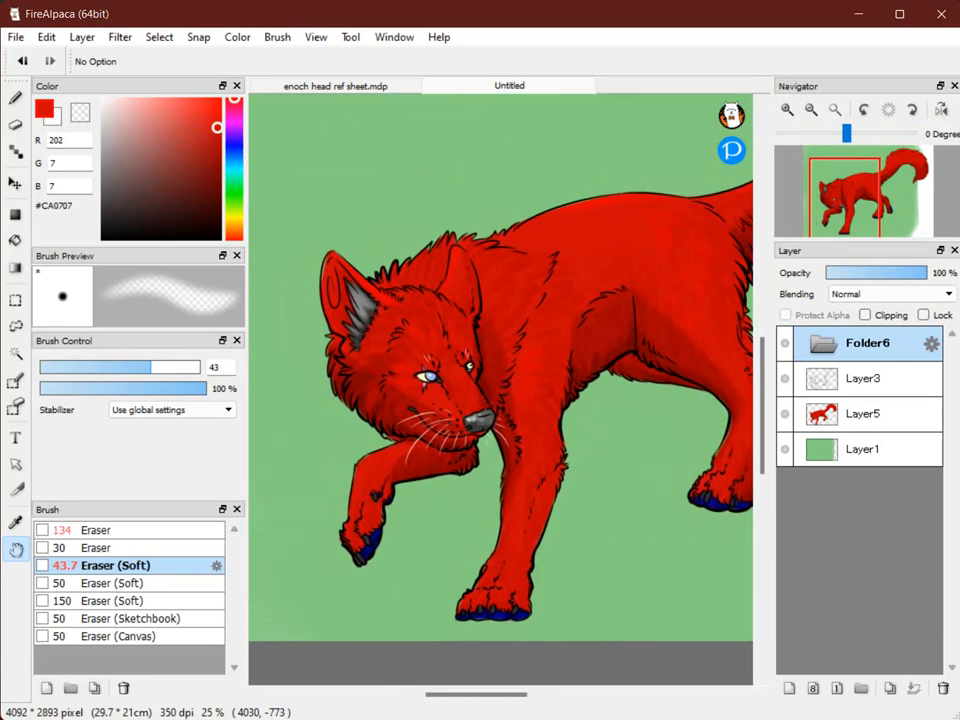
Examine the whole canine drawing and check what Layer3 and Layer5 each contain
{"action": "left_click_drag", "start_coordinate": [510, 392], "coordinate": [305, 384]}
{"action": "left_click", "coordinate": [811, 109]}
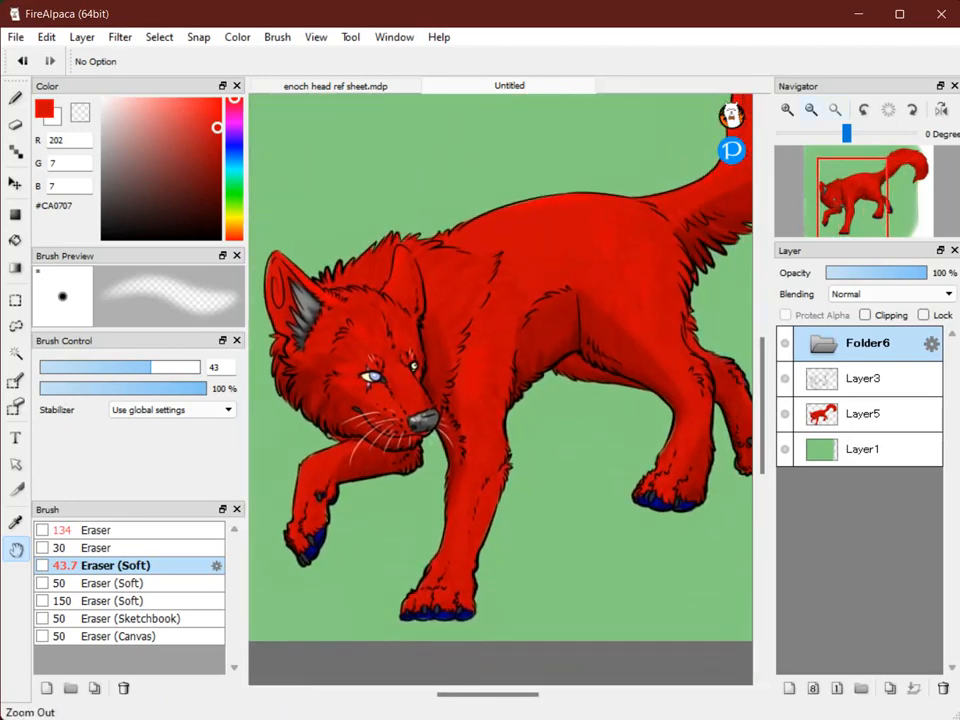
{"action": "left_click", "coordinate": [835, 109]}
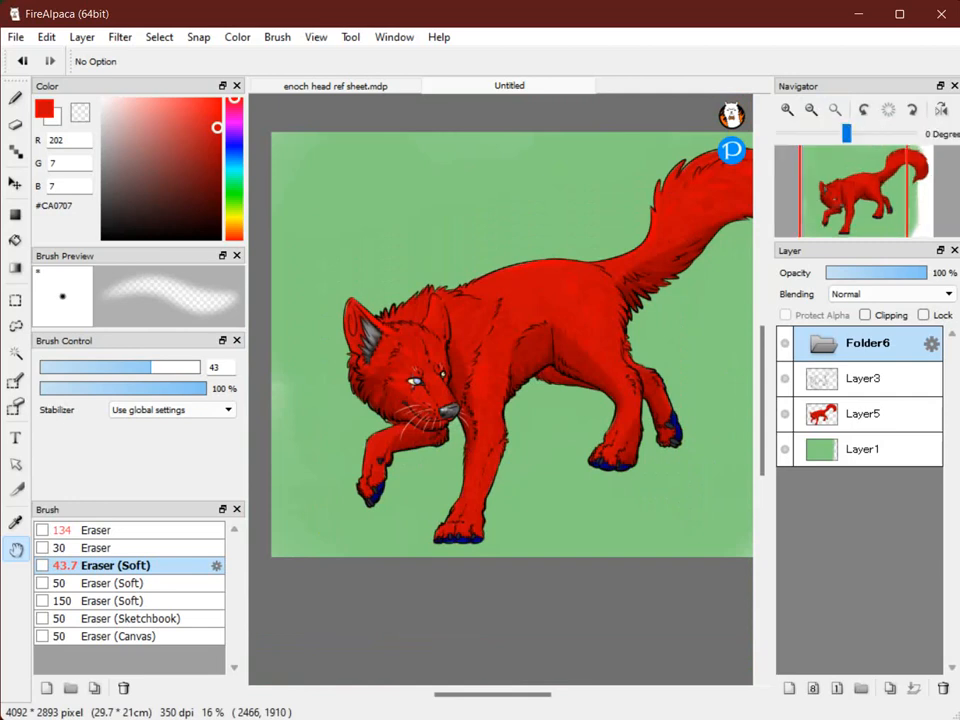
{"action": "scroll", "coordinate": [500, 345], "scroll_direction": "right", "scroll_amount": 3}
{"action": "scroll", "coordinate": [500, 345], "scroll_direction": "left", "scroll_amount": 1}
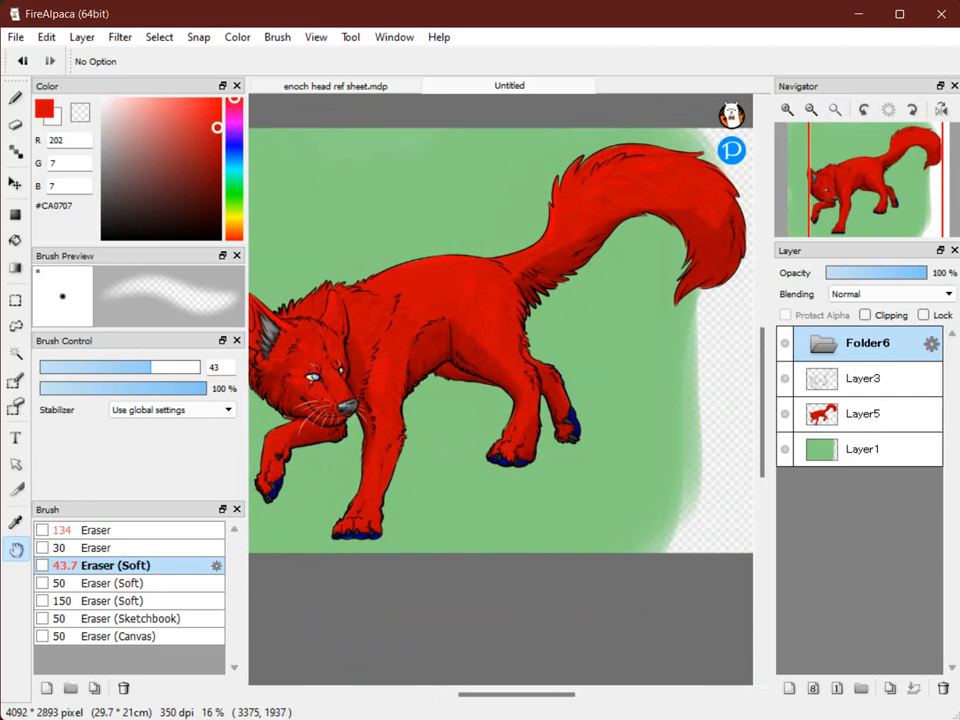
{"action": "mouse_move", "coordinate": [500, 380]}
{"action": "left_mouse_down"}
{"action": "mouse_move", "coordinate": [562, 416]}
{"action": "mouse_move", "coordinate": [560, 360]}
{"action": "mouse_move", "coordinate": [397, 360]}
{"action": "mouse_move", "coordinate": [402, 332]}
{"action": "mouse_move", "coordinate": [494, 355]}
{"action": "mouse_move", "coordinate": [422, 298]}
{"action": "mouse_move", "coordinate": [362, 293]}
{"action": "mouse_move", "coordinate": [390, 389]}
{"action": "mouse_move", "coordinate": [533, 390]}
{"action": "mouse_move", "coordinate": [482, 350]}
{"action": "mouse_move", "coordinate": [634, 342]}
{"action": "mouse_move", "coordinate": [375, 354]}
{"action": "mouse_move", "coordinate": [504, 382]}
{"action": "left_mouse_up"}
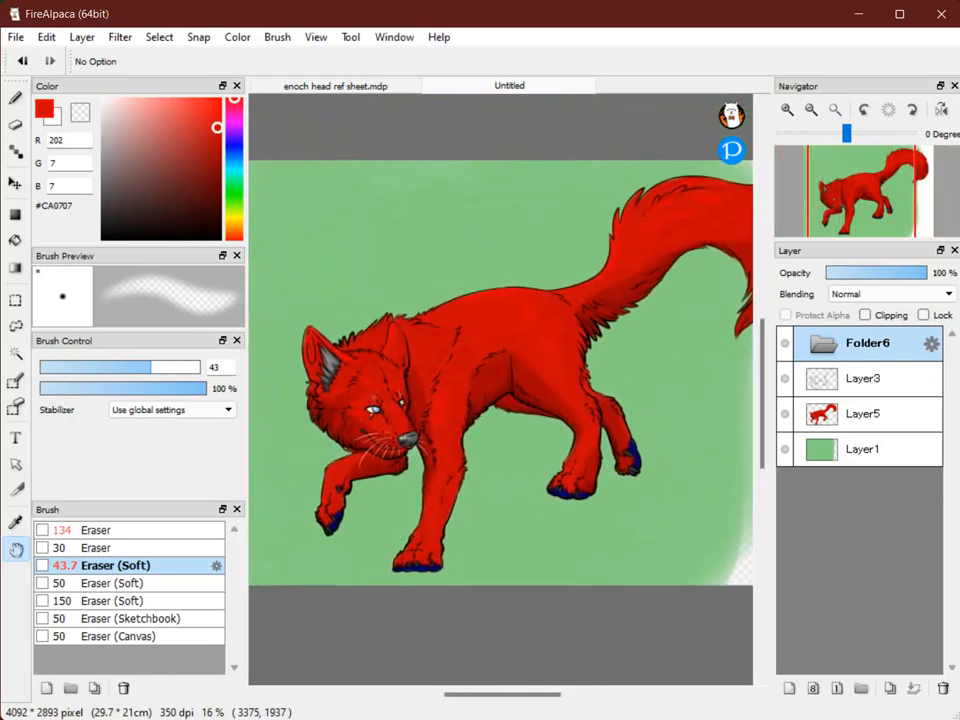
{"action": "left_click", "coordinate": [811, 109]}
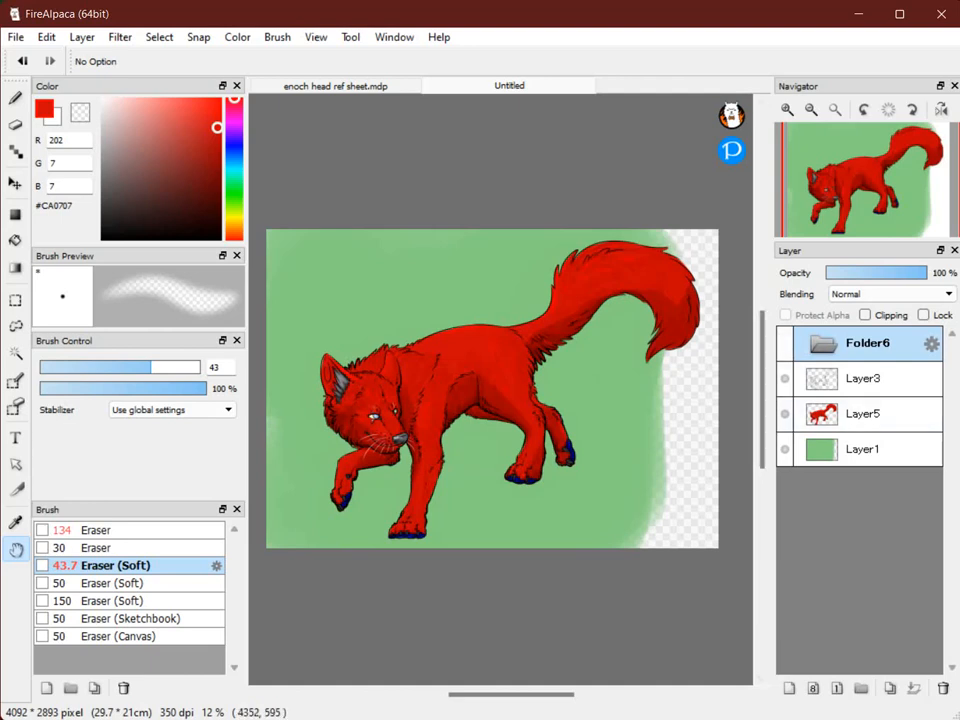
{"action": "left_click", "coordinate": [784, 413]}
{"action": "left_click", "coordinate": [784, 378]}
{"action": "left_click", "coordinate": [784, 378]}
{"action": "left_click", "coordinate": [784, 413]}
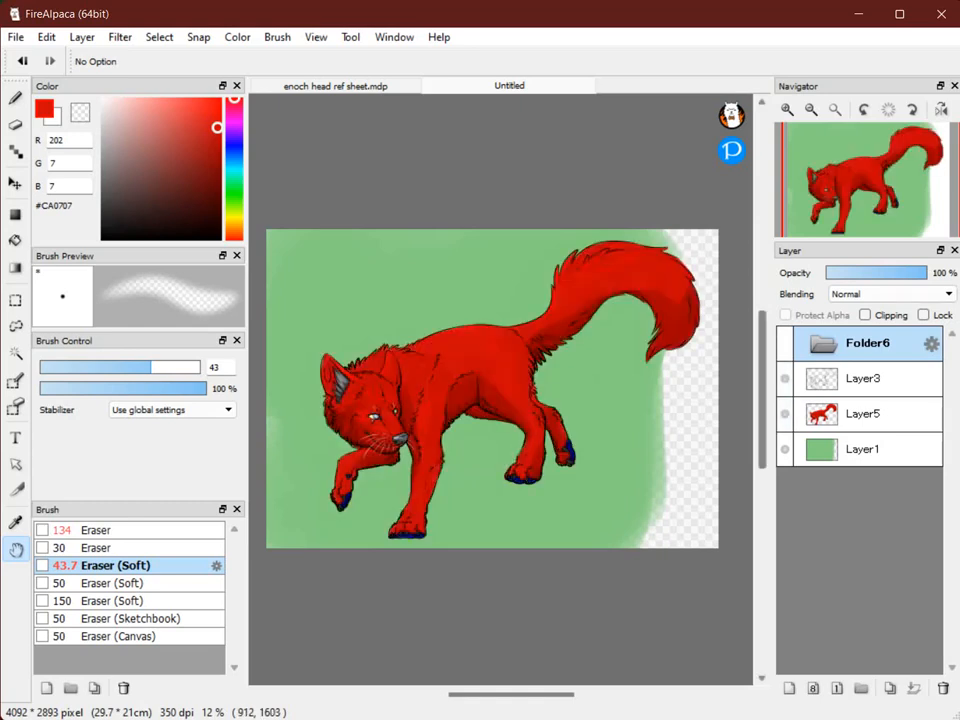
{"action": "left_click_drag", "start_coordinate": [791, 221], "coordinate": [868, 206]}
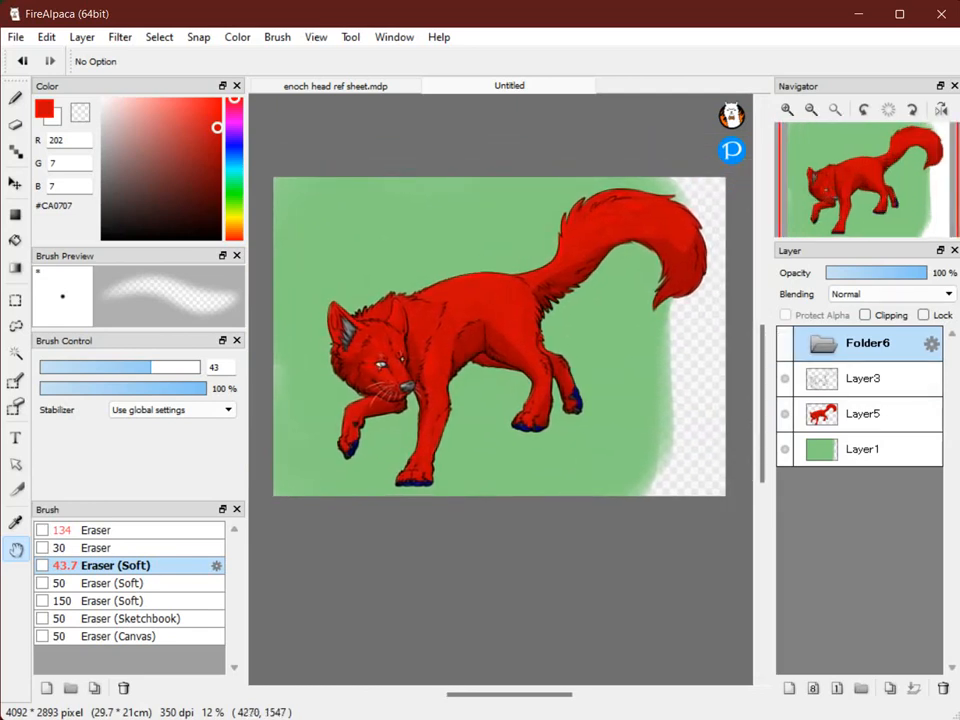
Move Layer3 and Layer5 into Folder6
{"action": "left_click_drag", "start_coordinate": [864, 379], "coordinate": [864, 345]}
{"action": "left_click_drag", "start_coordinate": [864, 414], "coordinate": [864, 372]}
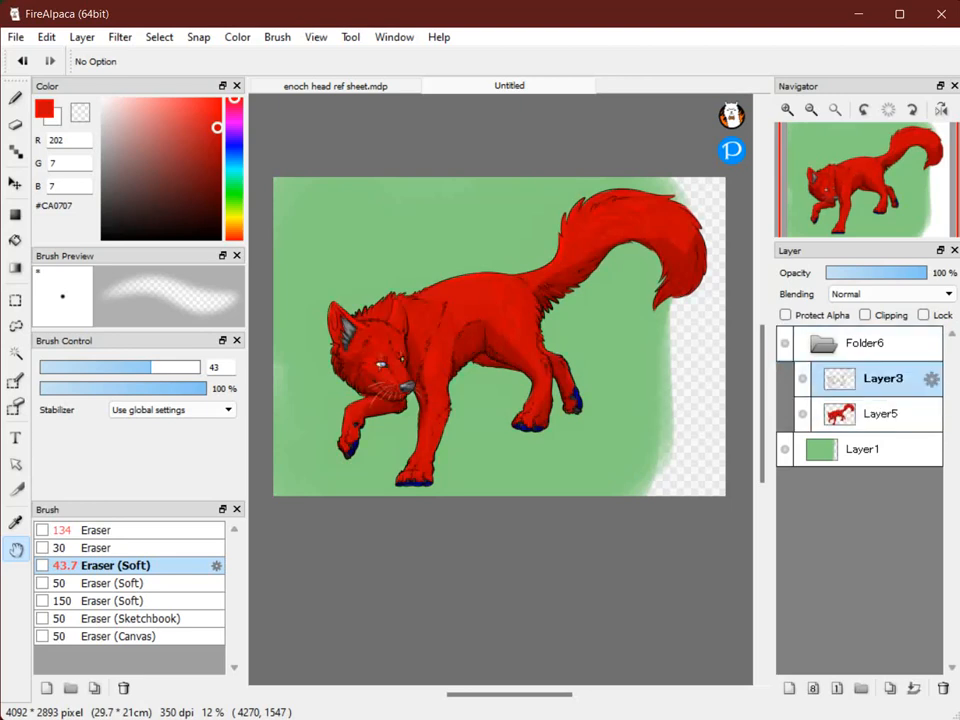
{"action": "left_click", "coordinate": [840, 192]}
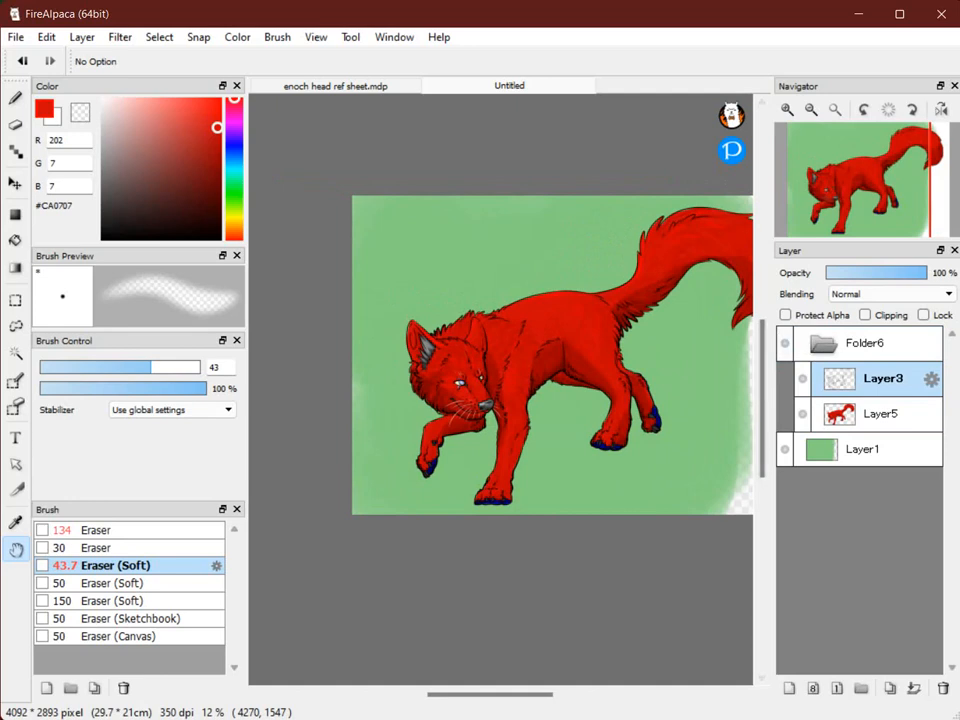
Transform Folder6 to scale down the red canine and place it in the left-centre area of the canvas
{"action": "left_click", "coordinate": [864, 343]}
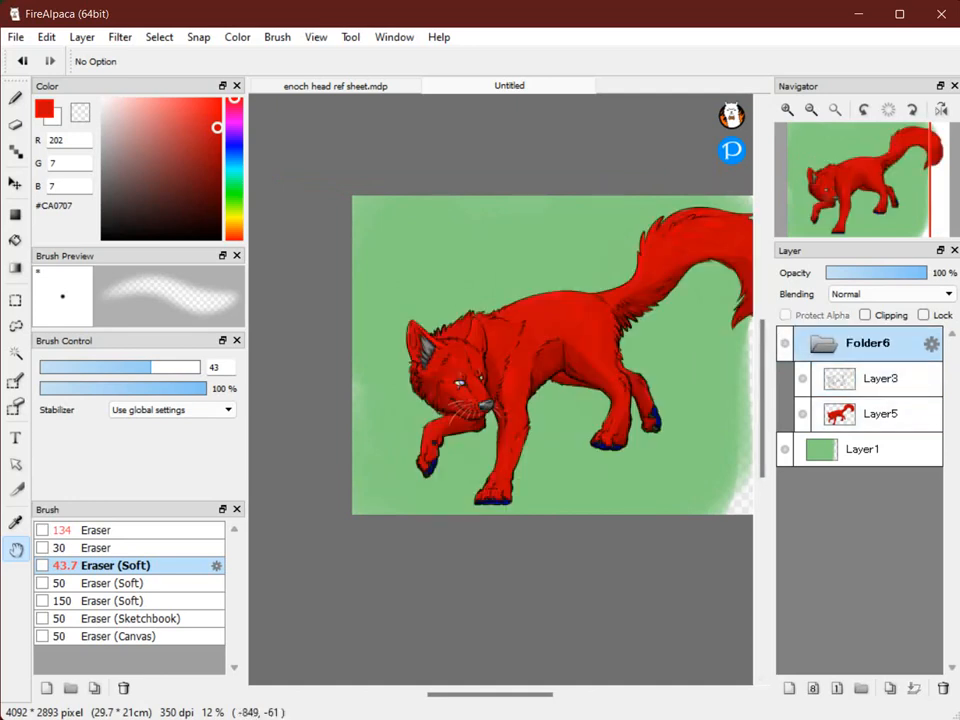
{"action": "left_click_drag", "start_coordinate": [857, 197], "coordinate": [876, 191]}
{"action": "left_click_drag", "start_coordinate": [643, 329], "coordinate": [692, 314]}
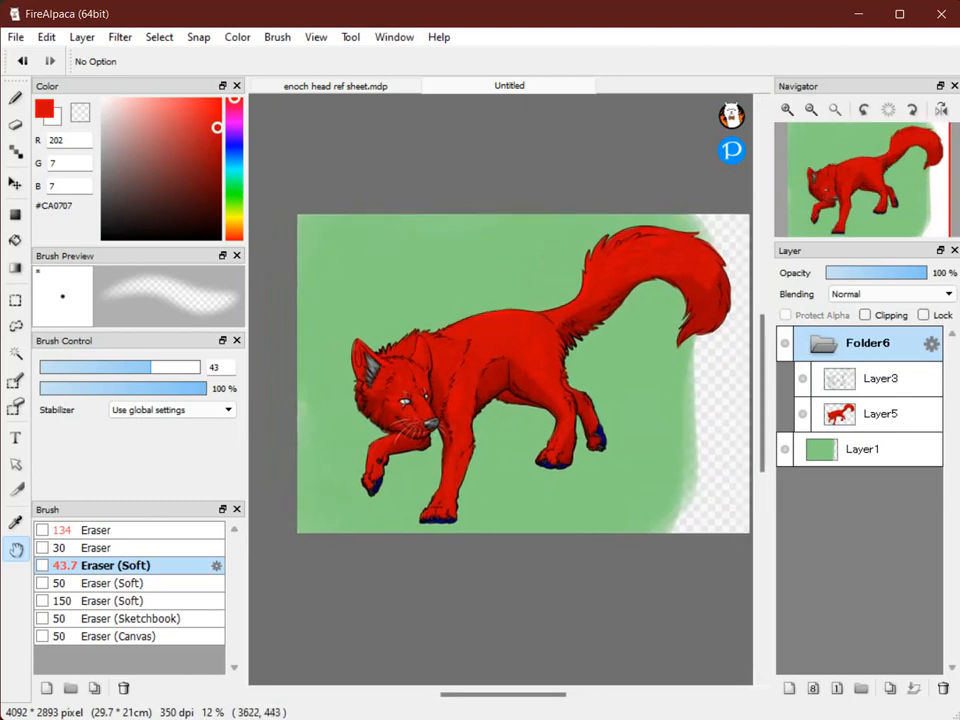
{"action": "left_click_drag", "start_coordinate": [746, 187], "coordinate": [727, 170]}
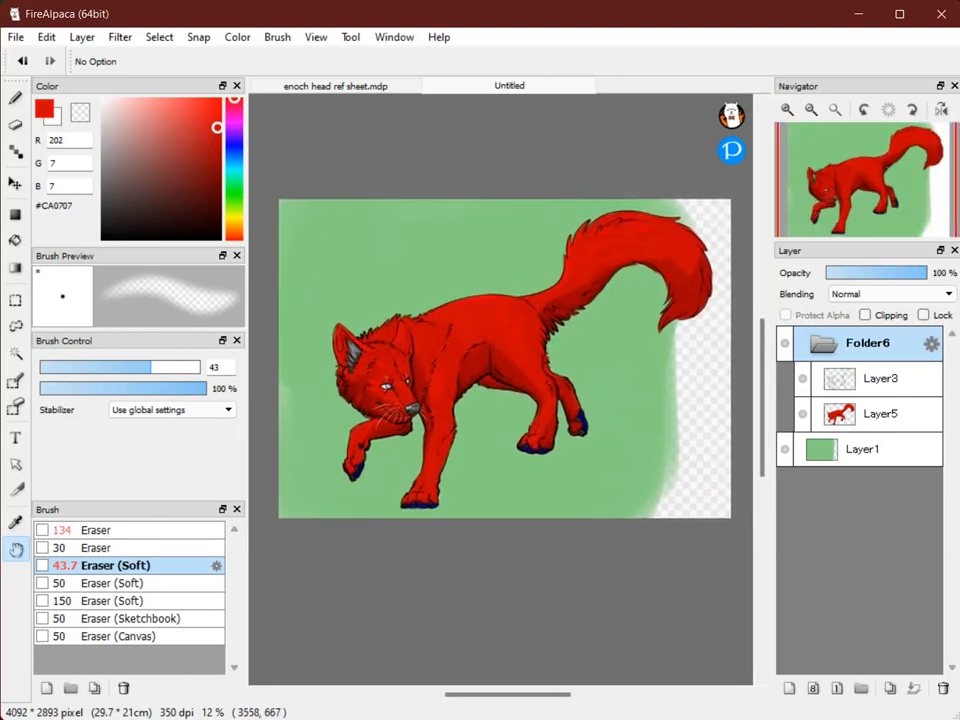
{"action": "key", "text": "ctrl+t"}
{"action": "left_click_drag", "start_coordinate": [684, 266], "coordinate": [670, 247]}
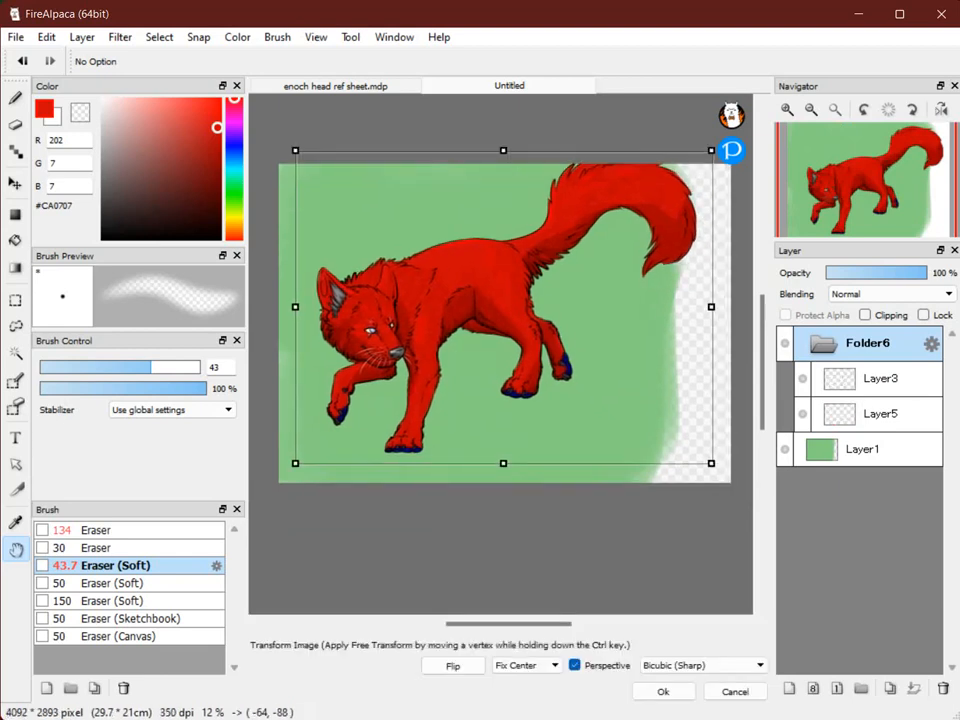
{"action": "left_click_drag", "start_coordinate": [713, 152], "coordinate": [664, 189]}
{"action": "left_click_drag", "start_coordinate": [600, 262], "coordinate": [658, 257]}
{"action": "left_click_drag", "start_coordinate": [722, 185], "coordinate": [714, 191]}
{"action": "left_click_drag", "start_coordinate": [630, 258], "coordinate": [518, 301]}
{"action": "key", "text": "Return"}
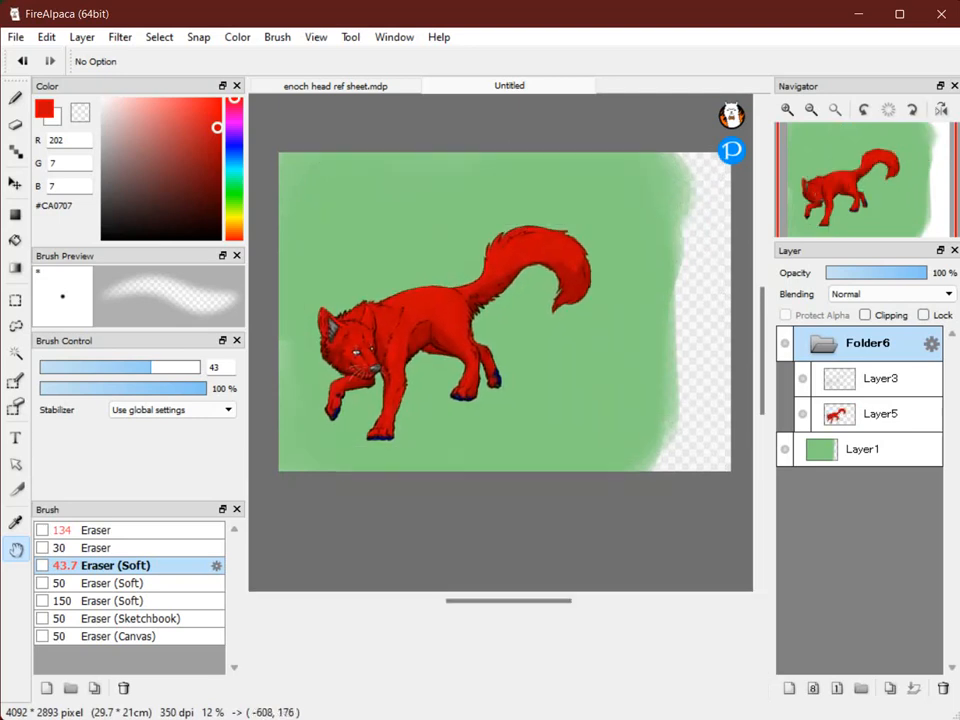
{"action": "left_click_drag", "start_coordinate": [457, 291], "coordinate": [547, 347]}
Add a new layer directly above Layer1 and set up a black Watercolor brush with size 8 and 25% opacity
{"action": "left_click", "coordinate": [864, 450]}
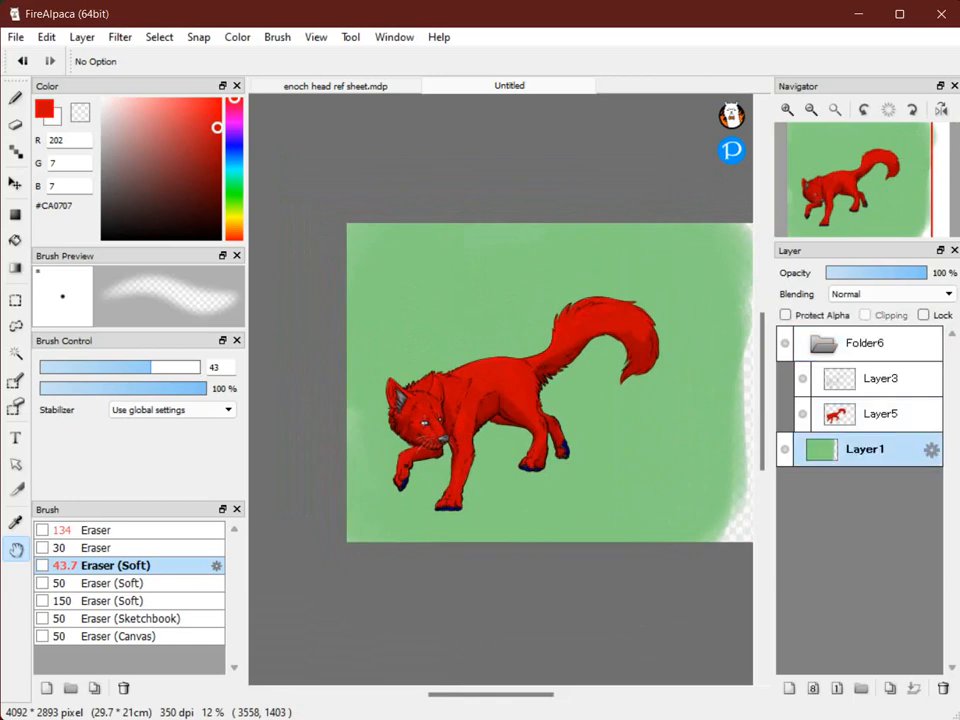
{"action": "left_click", "coordinate": [789, 688]}
{"action": "left_click", "coordinate": [787, 109]}
{"action": "left_click_drag", "start_coordinate": [383, 245], "coordinate": [300, 189]}
{"action": "left_click_drag", "start_coordinate": [116, 224], "coordinate": [102, 239]}
{"action": "left_click_drag", "start_coordinate": [430, 238], "coordinate": [590, 271]}
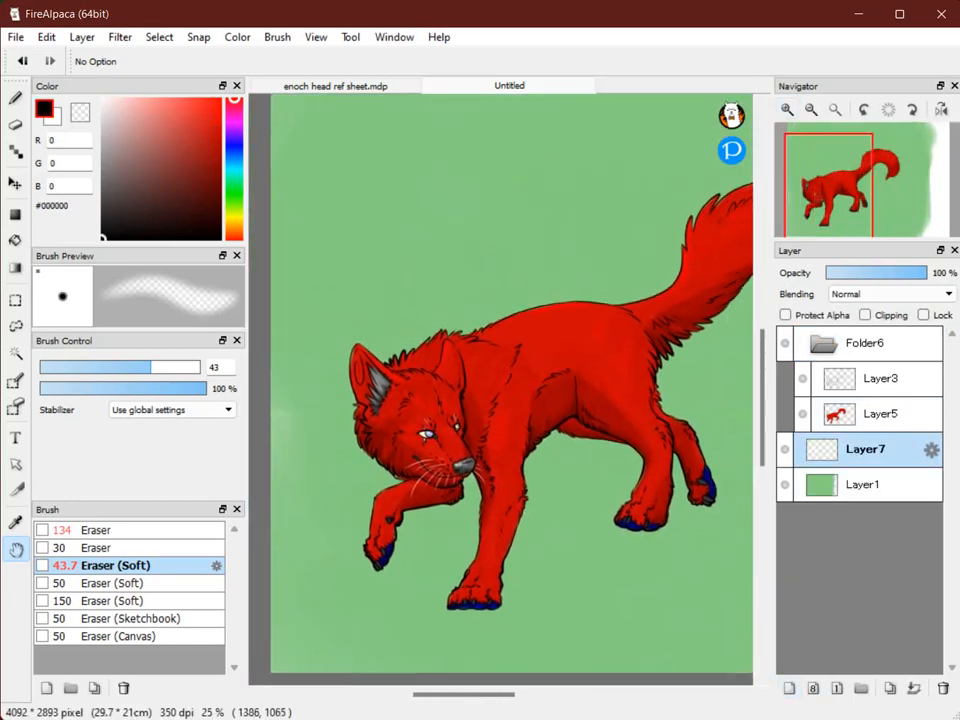
{"action": "left_click", "coordinate": [811, 109]}
{"action": "left_click_drag", "start_coordinate": [536, 230], "coordinate": [454, 240]}
{"action": "key", "text": "b"}
{"action": "mouse_move", "coordinate": [88, 367]}
{"action": "left_mouse_down"}
{"action": "mouse_move", "coordinate": [66, 367]}
{"action": "mouse_move", "coordinate": [82, 388]}
{"action": "left_mouse_up"}
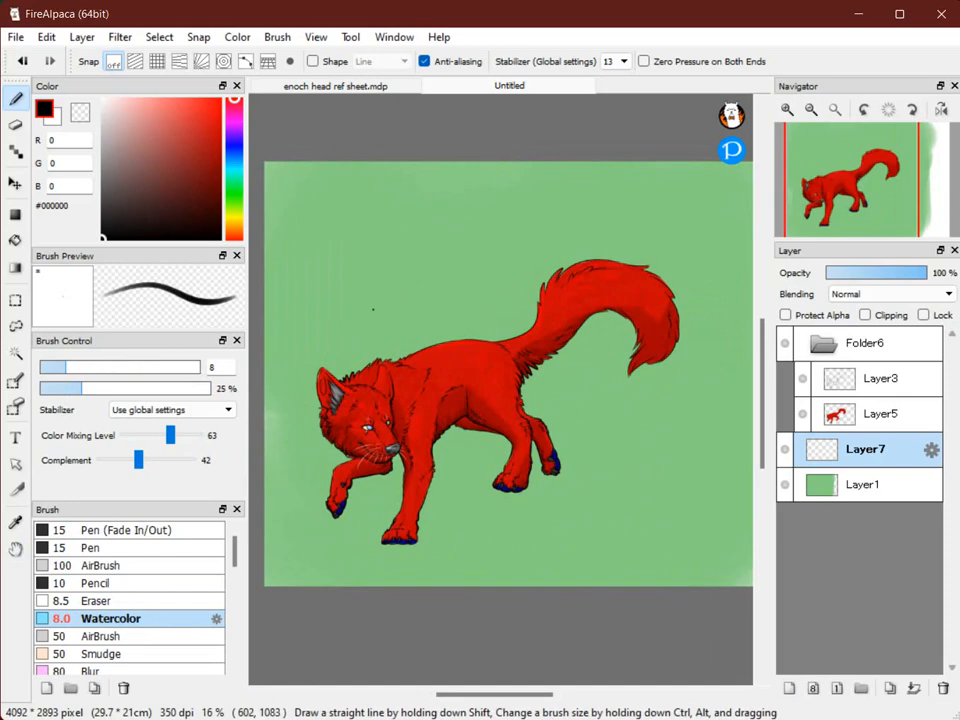
{"action": "left_click_drag", "start_coordinate": [352, 318], "coordinate": [613, 223]}
{"action": "key", "text": "ctrl+z"}
{"action": "left_click", "coordinate": [788, 109]}
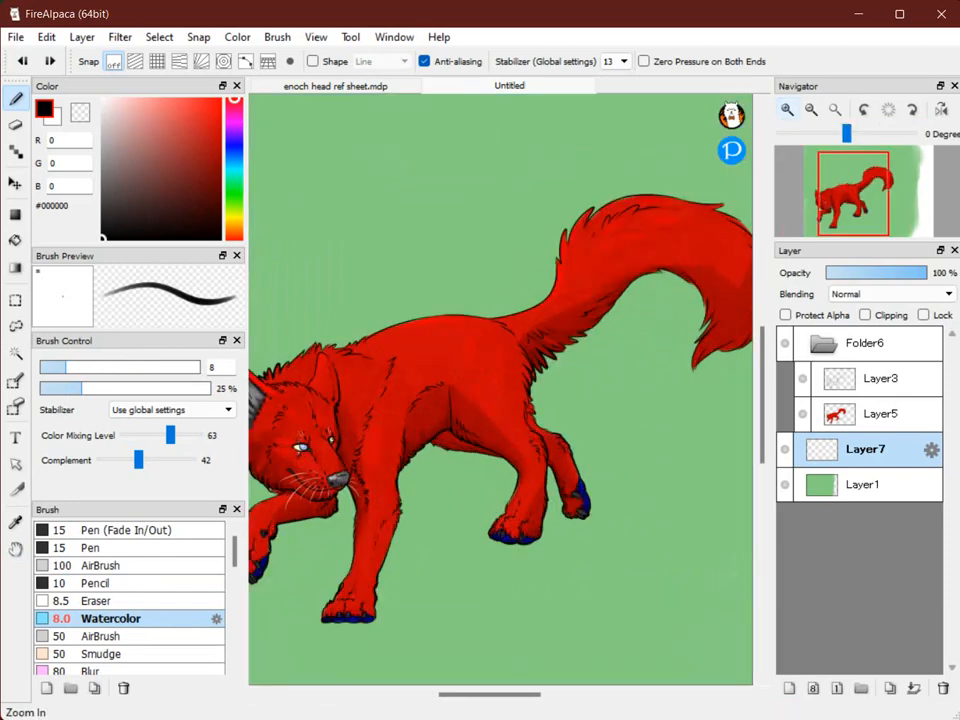
{"action": "left_click", "coordinate": [788, 109]}
{"action": "left_click_drag", "start_coordinate": [271, 270], "coordinate": [643, 137]}
{"action": "key", "text": "ctrl+z"}
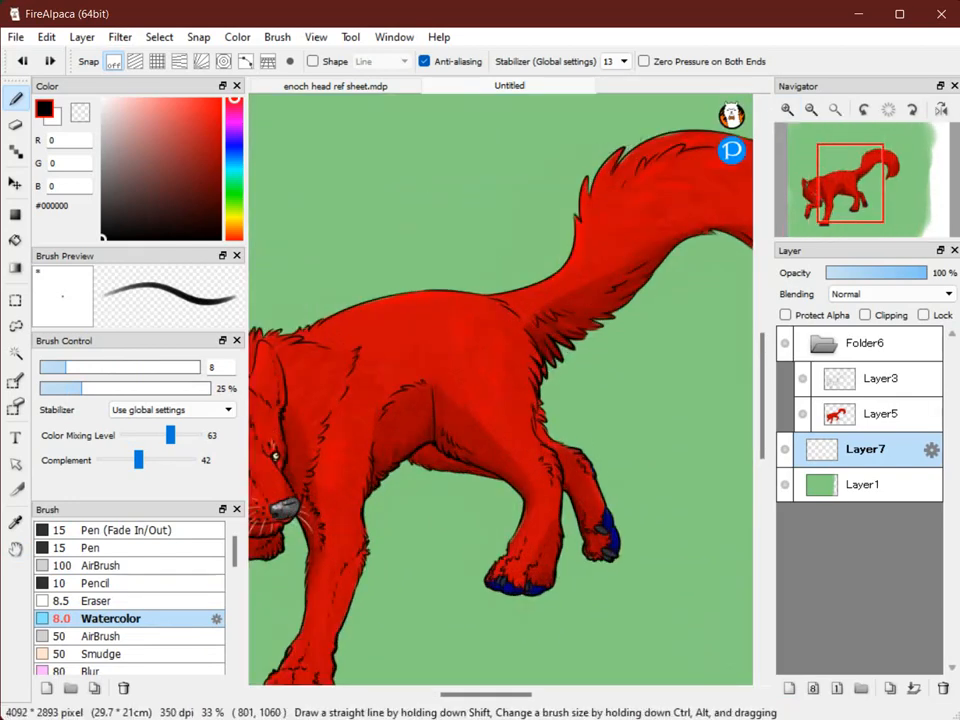
{"action": "left_click_drag", "start_coordinate": [465, 286], "coordinate": [557, 262]}
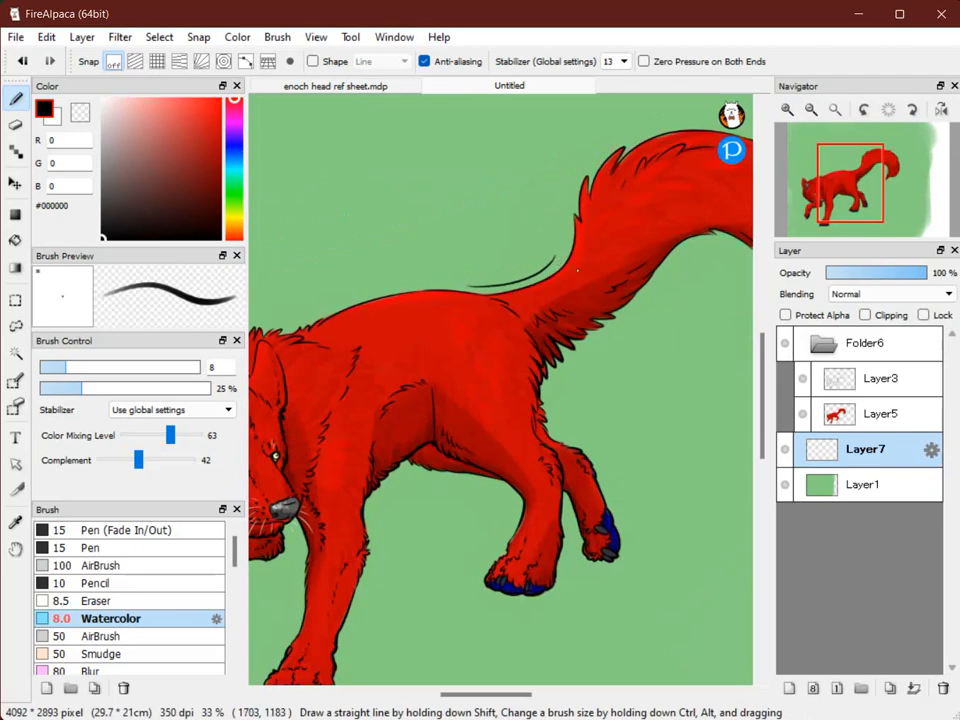
{"action": "left_click", "coordinate": [811, 109]}
{"action": "left_click", "coordinate": [811, 109]}
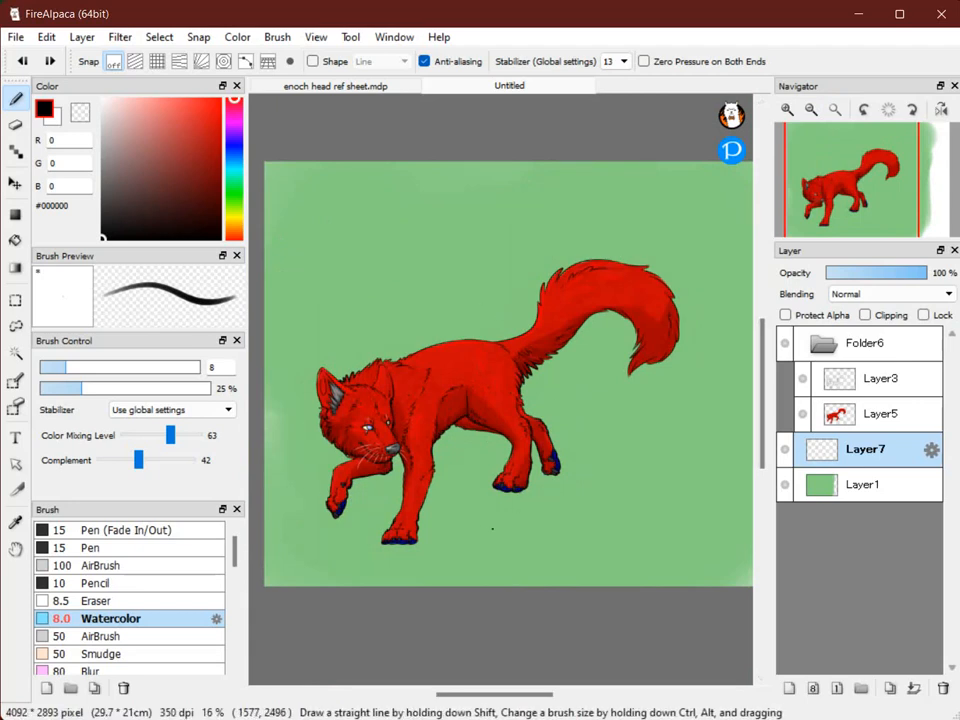
{"action": "mouse_move", "coordinate": [860, 196]}
{"action": "left_mouse_down"}
{"action": "mouse_move", "coordinate": [842, 198]}
{"action": "mouse_move", "coordinate": [881, 198]}
{"action": "mouse_move", "coordinate": [850, 197]}
{"action": "left_mouse_up"}
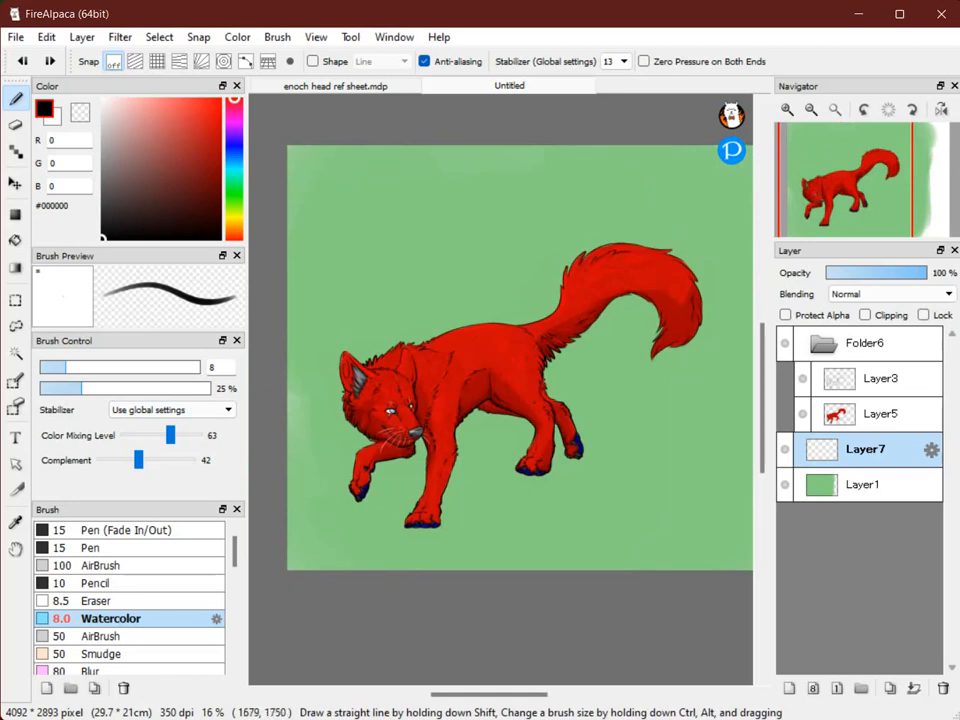
{"action": "scroll", "coordinate": [470, 360], "scroll_direction": "up", "scroll_amount": 3}
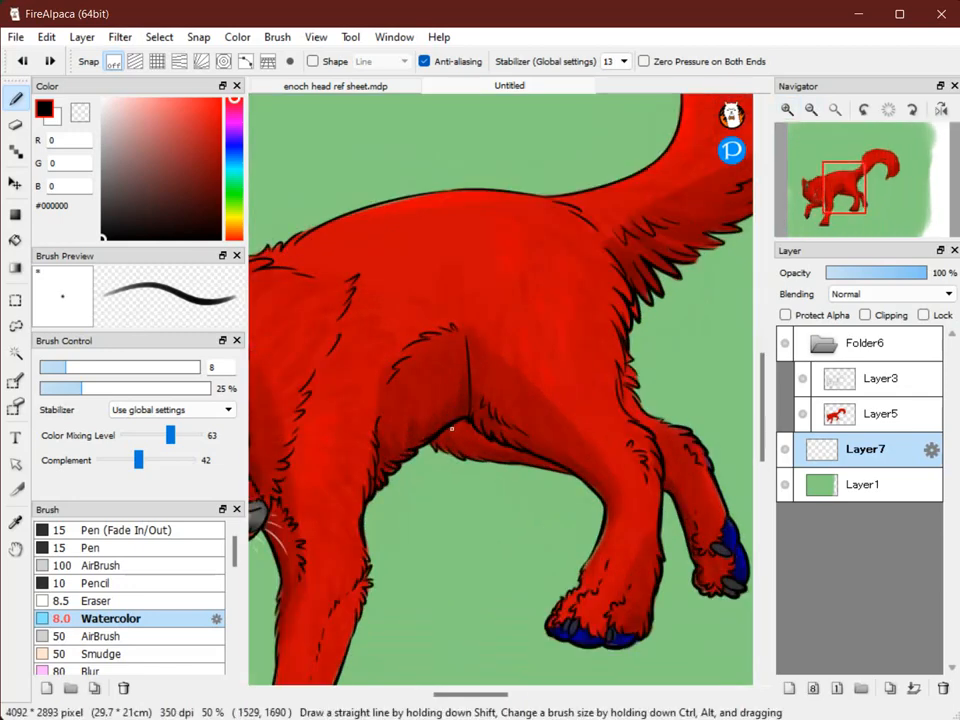
{"action": "scroll", "coordinate": [452, 428], "scroll_direction": "down", "scroll_amount": 3}
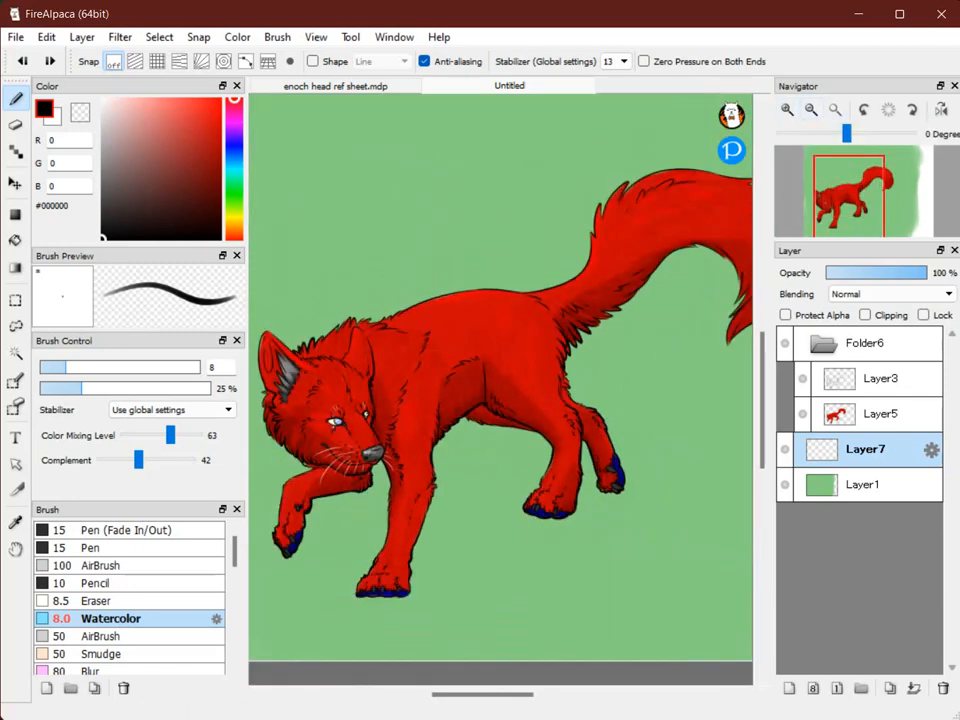
{"action": "mouse_move", "coordinate": [842, 198]}
{"action": "left_mouse_down"}
{"action": "mouse_move", "coordinate": [849, 175]}
{"action": "mouse_move", "coordinate": [853, 186]}
{"action": "left_mouse_up"}
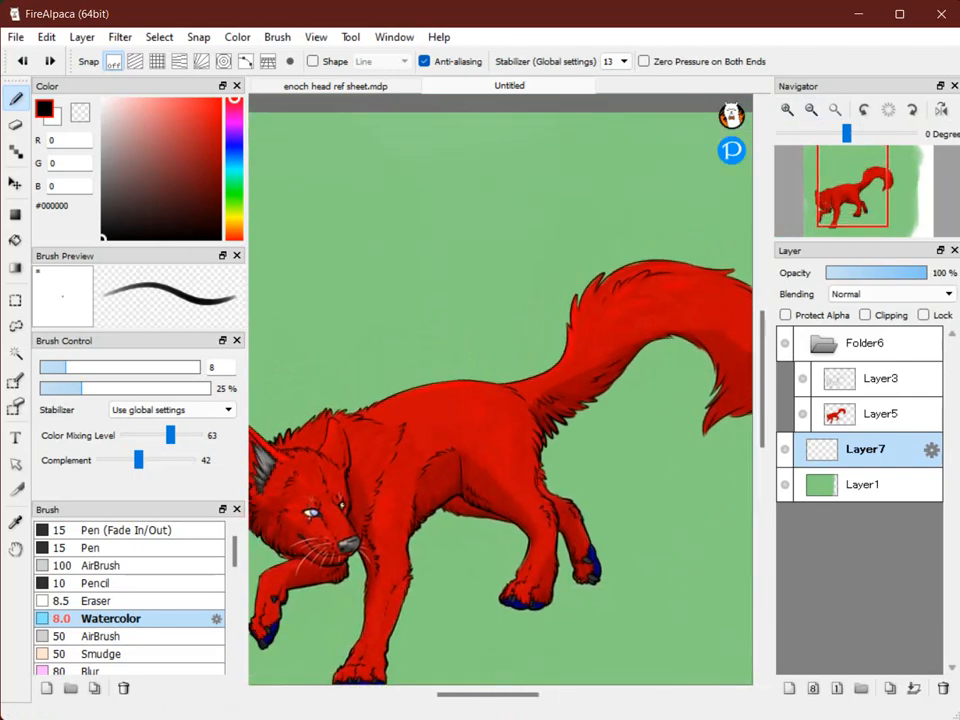
{"action": "left_click", "coordinate": [811, 110]}
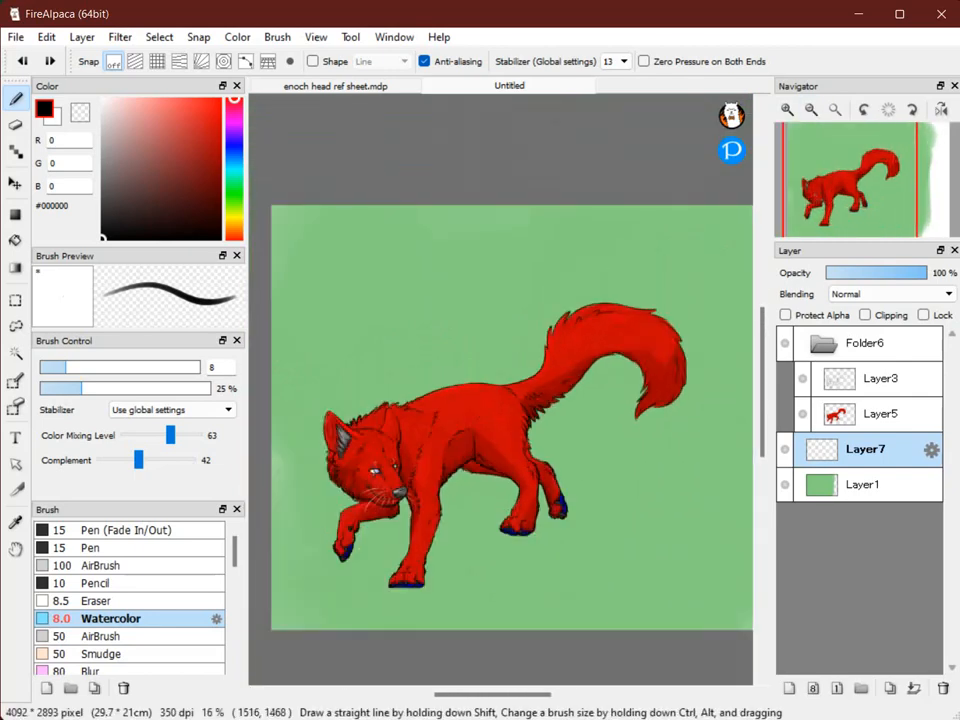
{"action": "left_click_drag", "start_coordinate": [270, 374], "coordinate": [624, 238]}
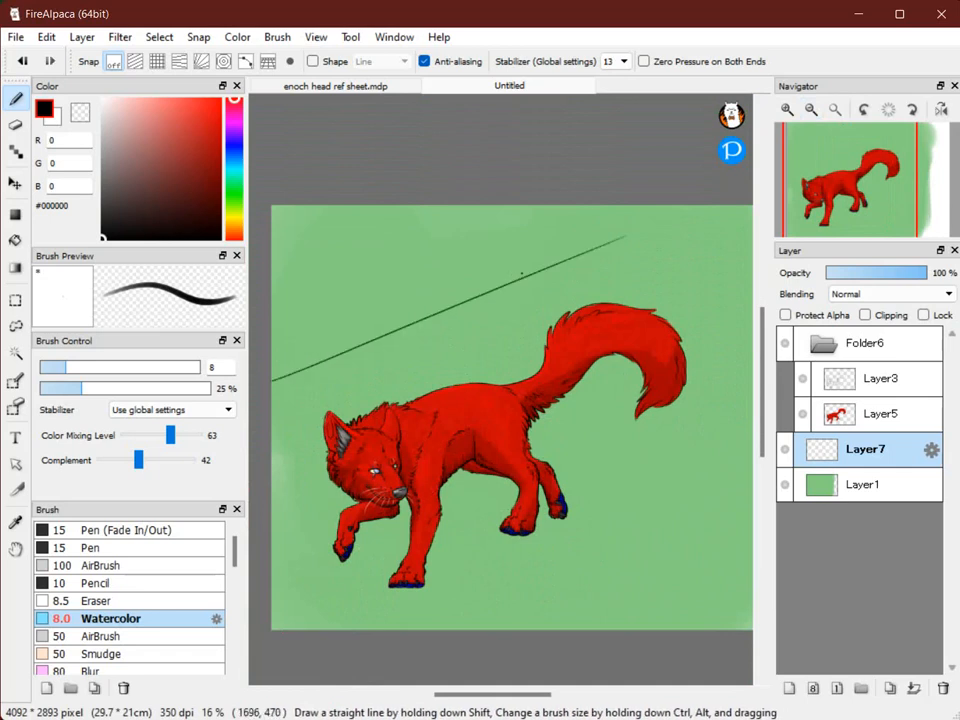
{"action": "key", "text": "ctrl+z"}
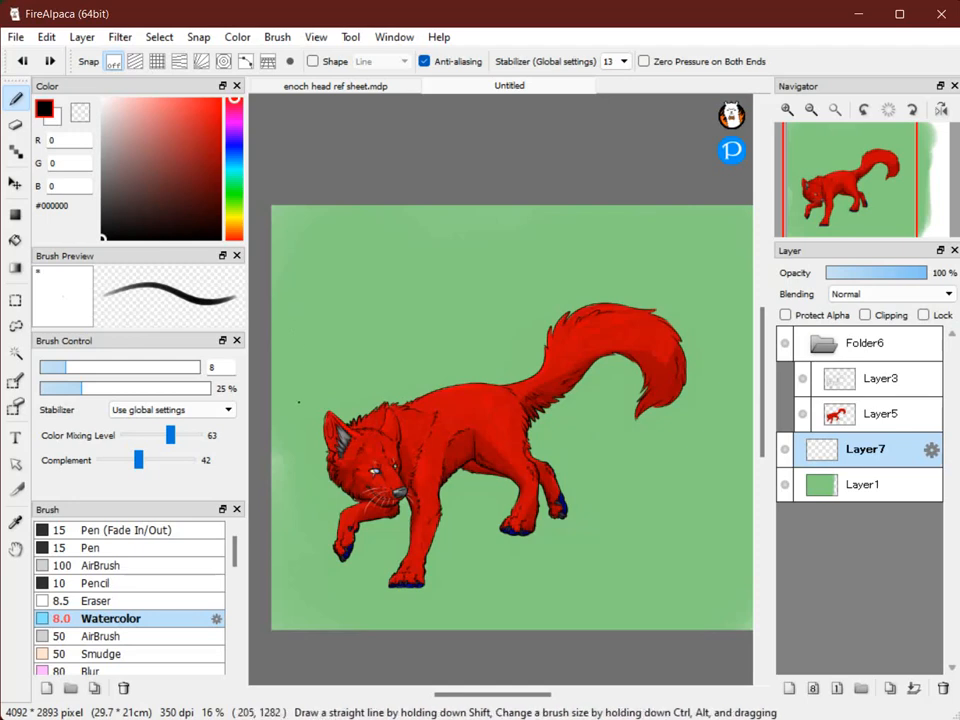
{"action": "mouse_move", "coordinate": [268, 411]}
{"action": "left_mouse_down"}
{"action": "mouse_move", "coordinate": [356, 380]}
{"action": "mouse_move", "coordinate": [546, 345]}
{"action": "left_mouse_up"}
{"action": "mouse_move", "coordinate": [268, 399]}
{"action": "left_mouse_down"}
{"action": "mouse_move", "coordinate": [499, 342]}
{"action": "mouse_move", "coordinate": [548, 329]}
{"action": "left_mouse_up"}
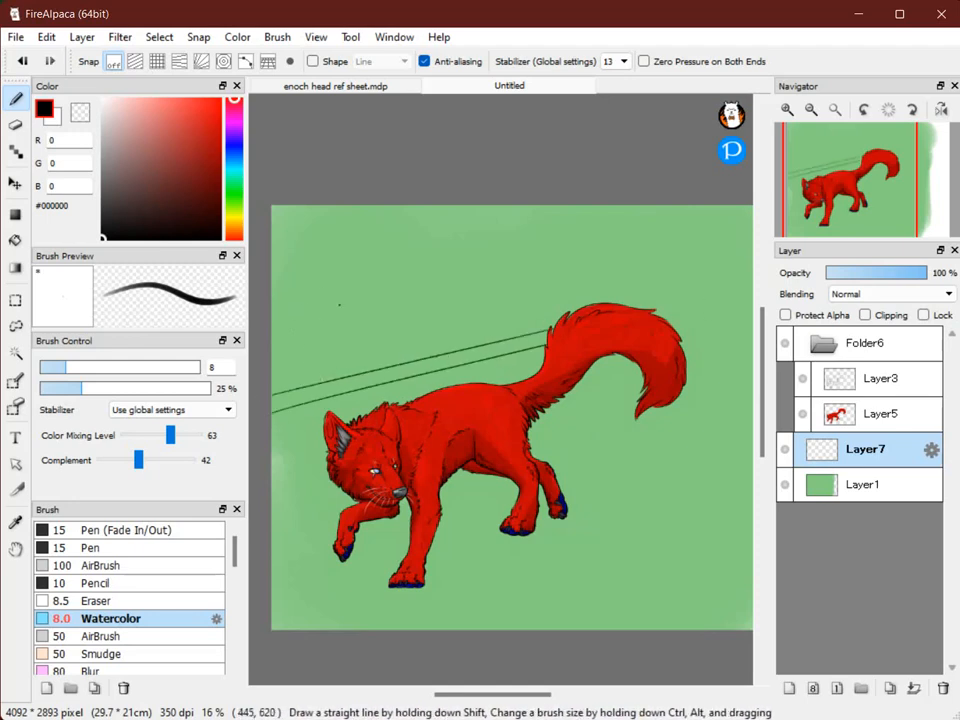
{"action": "key", "text": "ctrl+z"}
{"action": "key", "text": "ctrl+z"}
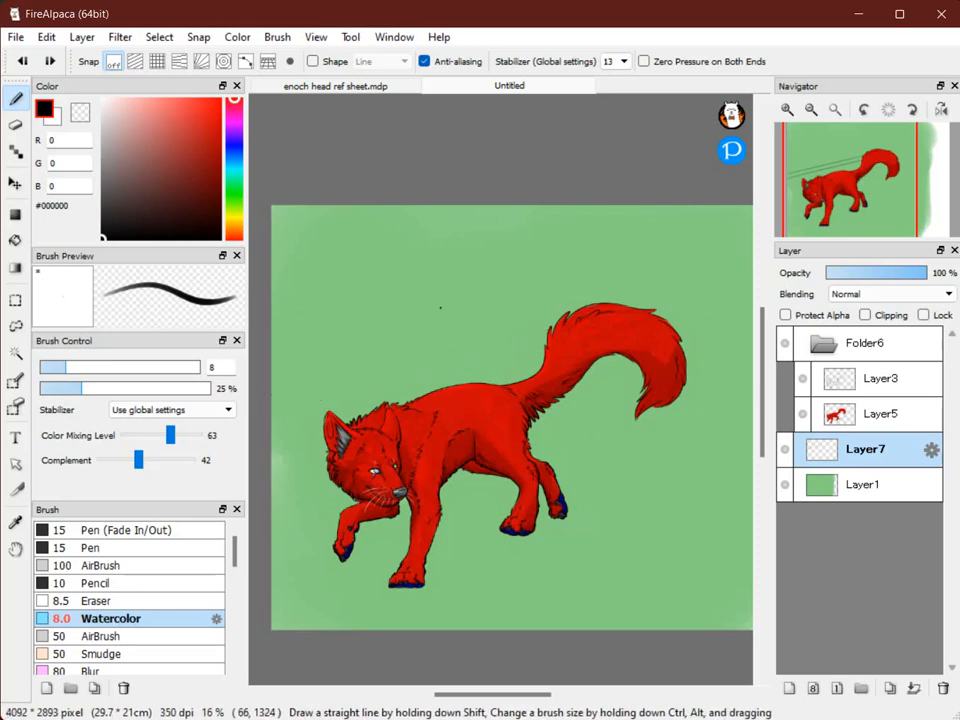
Draw two near-vertical pillar lines behind the canine, running from the canvas's upper edge to its back
{"action": "left_click_drag", "start_coordinate": [436, 203], "coordinate": [438, 364]}
{"action": "key", "text": "ctrl+z"}
{"action": "mouse_move", "coordinate": [445, 207]}
{"action": "left_mouse_down"}
{"action": "mouse_move", "coordinate": [441, 372]}
{"action": "mouse_move", "coordinate": [532, 367]}
{"action": "left_mouse_up"}
{"action": "key", "text": "ctrl+z"}
{"action": "mouse_move", "coordinate": [441, 373]}
{"action": "left_mouse_down"}
{"action": "mouse_move", "coordinate": [497, 380]}
{"action": "mouse_move", "coordinate": [507, 207]}
{"action": "left_mouse_up"}
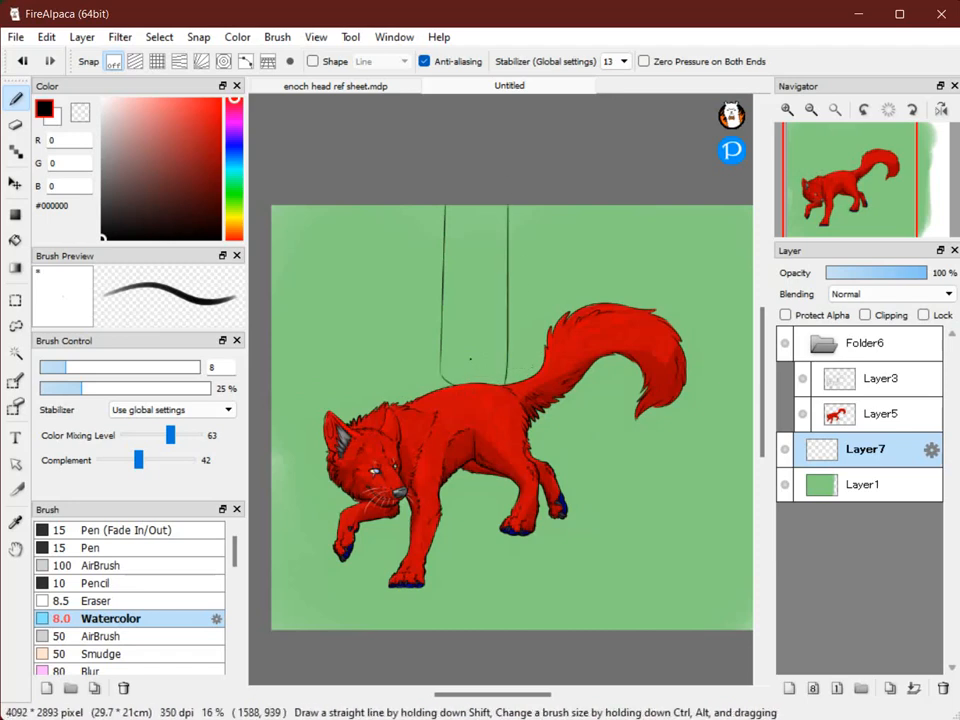
{"action": "key", "text": "ctrl+z"}
{"action": "left_click_drag", "start_coordinate": [500, 383], "coordinate": [514, 207]}
{"action": "key", "text": "ctrl+z"}
{"action": "left_click_drag", "start_coordinate": [502, 383], "coordinate": [514, 207]}
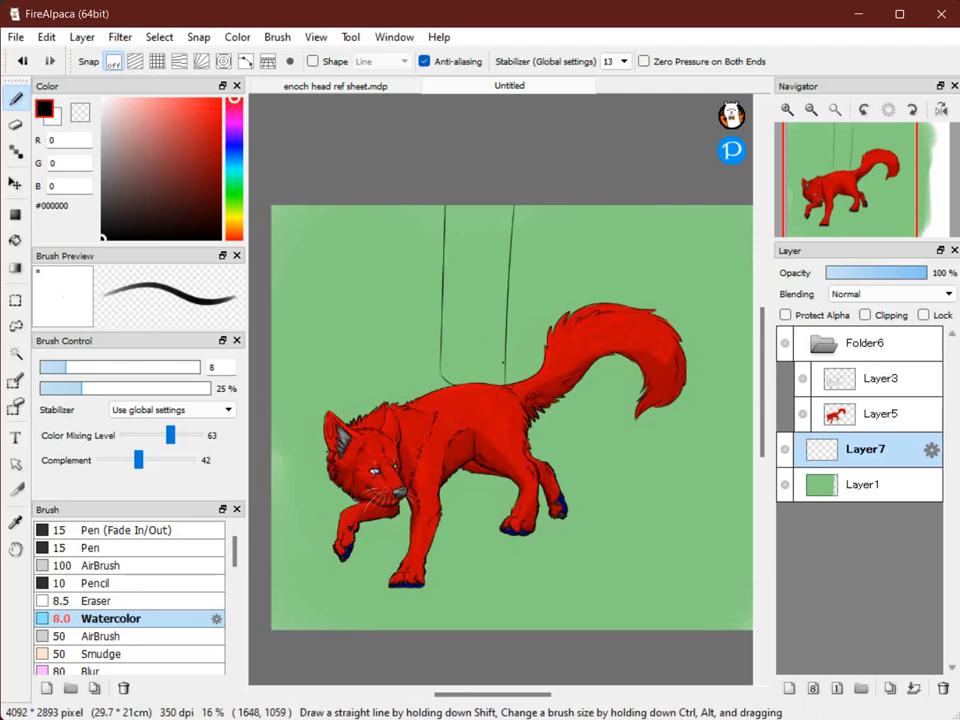
Sketch the slanted edges of a box-shaped base on both sides of the pillar, ending behind the canine's back and tail
{"action": "key", "text": "space"}
{"action": "left_click_drag", "start_coordinate": [538, 311], "coordinate": [563, 249]}
{"action": "left_click", "coordinate": [787, 110]}
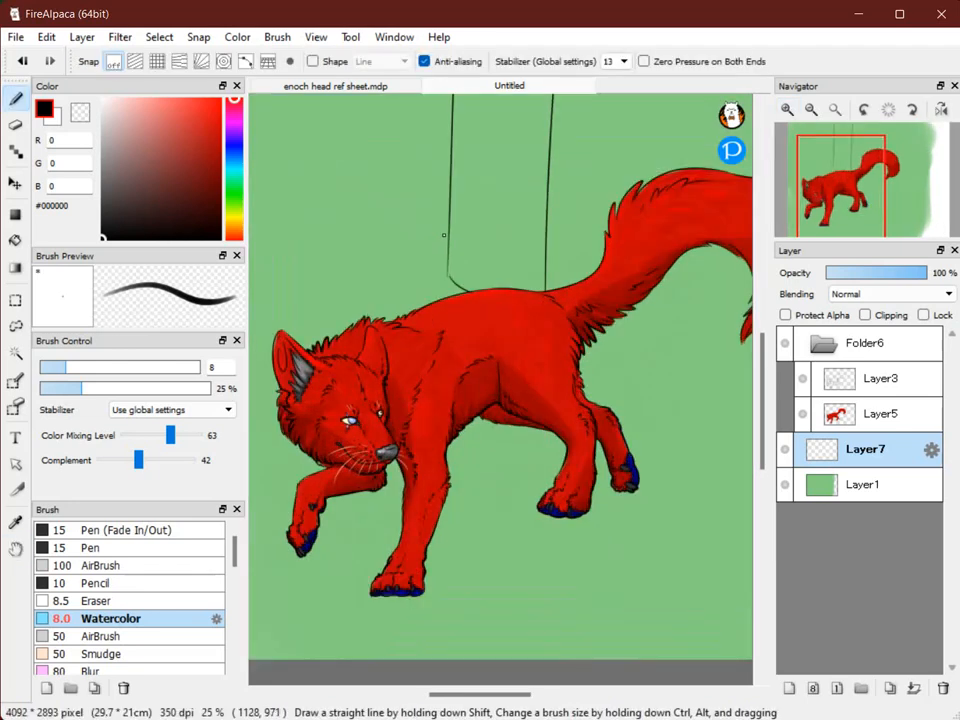
{"action": "left_click_drag", "start_coordinate": [379, 257], "coordinate": [388, 317]}
{"action": "key", "text": "ctrl+z"}
{"action": "mouse_move", "coordinate": [378, 253]}
{"action": "left_mouse_down"}
{"action": "mouse_move", "coordinate": [381, 272]}
{"action": "mouse_move", "coordinate": [447, 314]}
{"action": "left_mouse_up"}
{"action": "key", "text": "ctrl+z"}
{"action": "key", "text": "ctrl+z"}
{"action": "key", "text": "ctrl+z"}
{"action": "mouse_move", "coordinate": [378, 252]}
{"action": "left_mouse_down"}
{"action": "mouse_move", "coordinate": [457, 311]}
{"action": "mouse_move", "coordinate": [400, 285]}
{"action": "mouse_move", "coordinate": [379, 258]}
{"action": "mouse_move", "coordinate": [377, 284]}
{"action": "mouse_move", "coordinate": [449, 320]}
{"action": "left_mouse_up"}
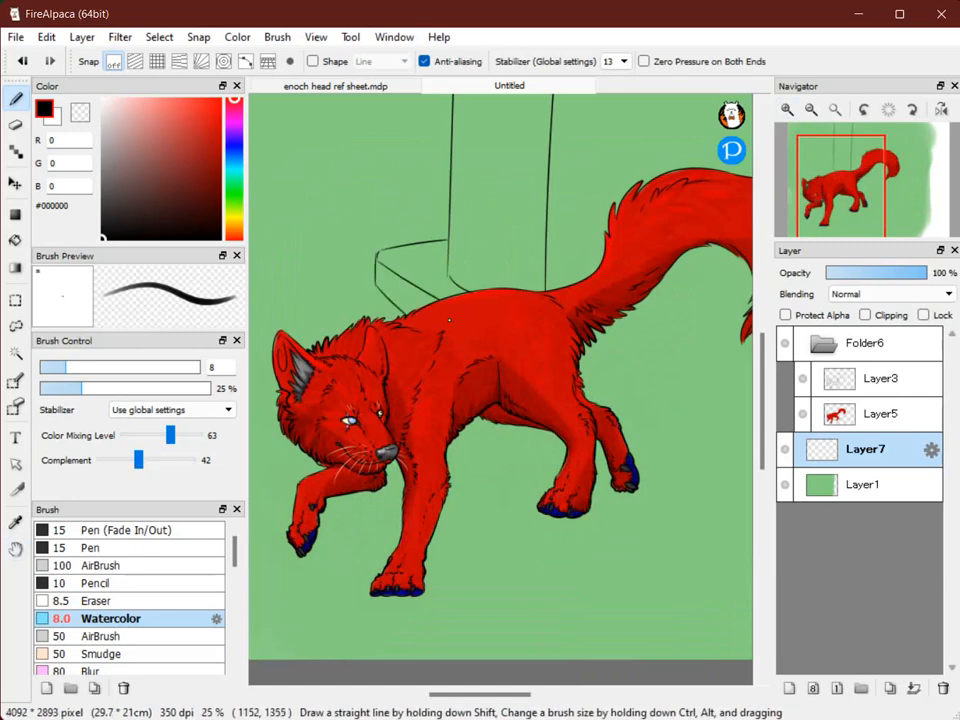
{"action": "left_click_drag", "start_coordinate": [578, 268], "coordinate": [545, 260]}
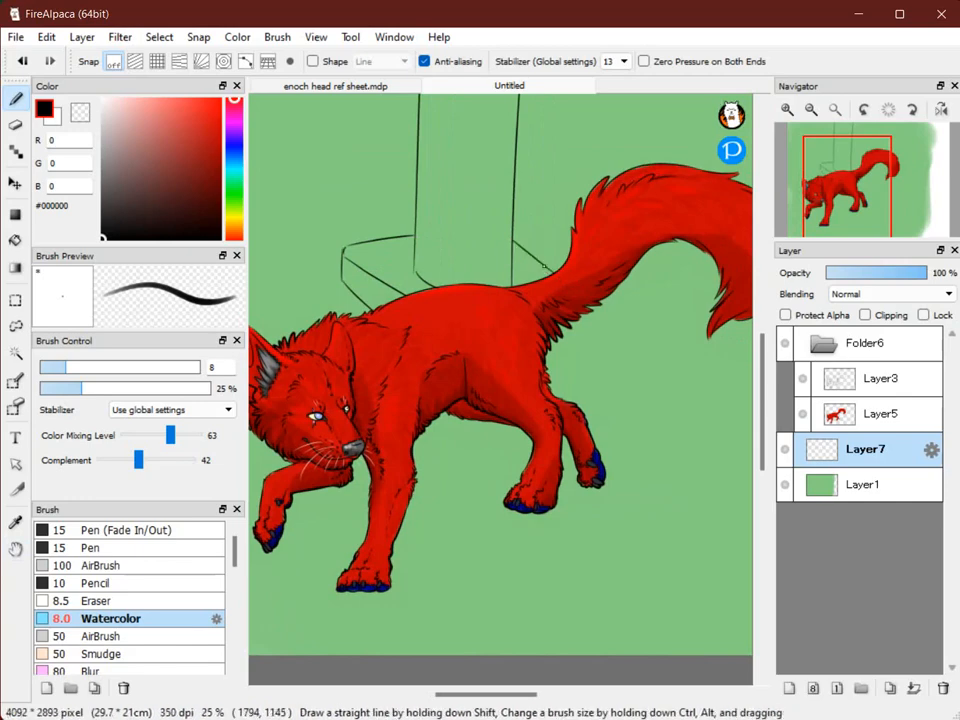
Delete the pillar sketch layer and add a new empty layer directly above Layer1
{"action": "key", "text": "space"}
{"action": "left_click_drag", "start_coordinate": [402, 275], "coordinate": [346, 467]}
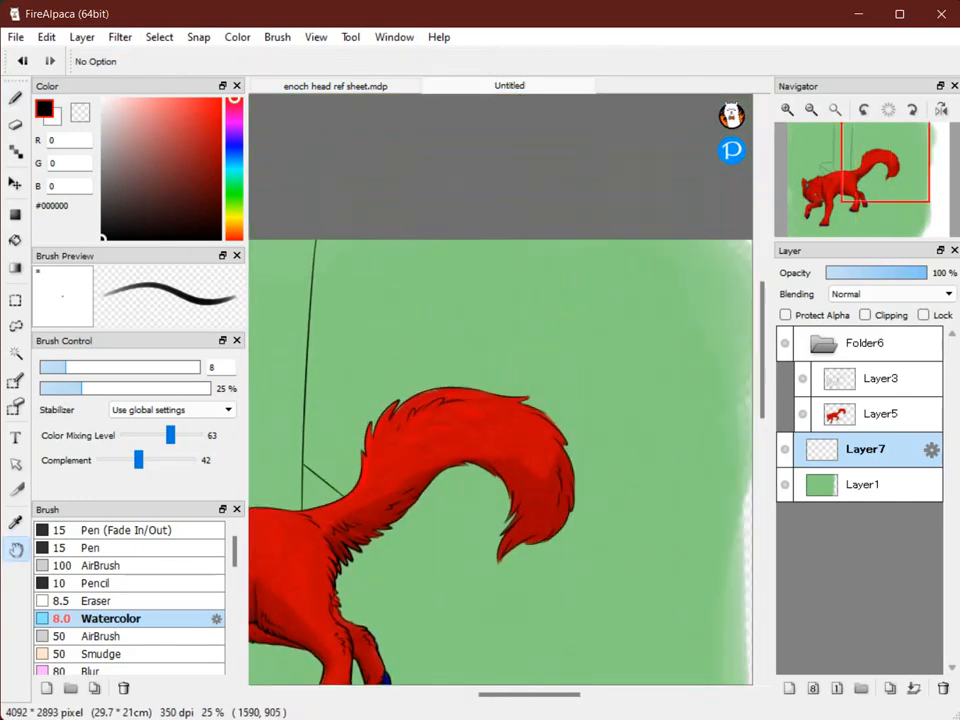
{"action": "scroll", "coordinate": [600, 300], "scroll_direction": "down", "scroll_amount": 2}
{"action": "left_click_drag", "start_coordinate": [599, 295], "coordinate": [593, 270]}
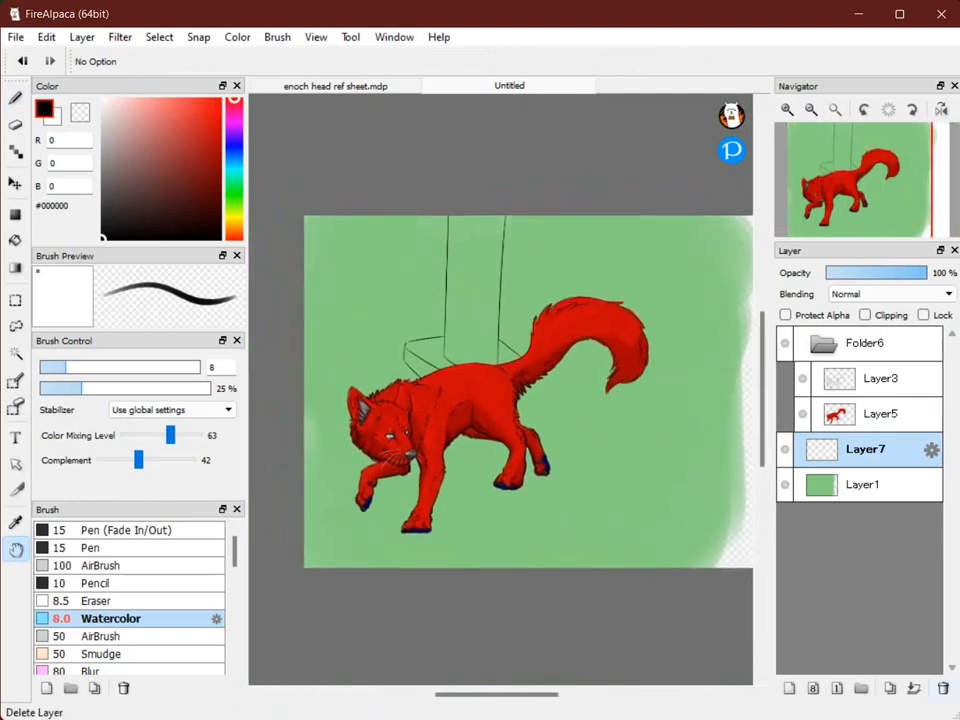
{"action": "left_click", "coordinate": [942, 688]}
{"action": "left_click", "coordinate": [865, 449]}
{"action": "left_click", "coordinate": [787, 109]}
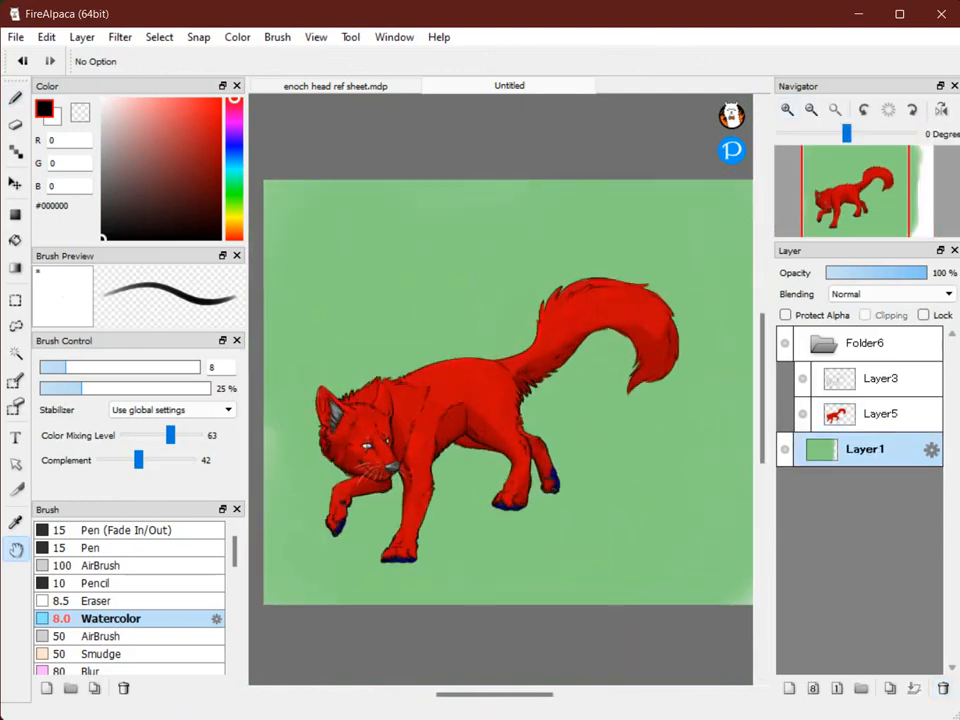
{"action": "left_click", "coordinate": [789, 688]}
Sketch the four-sided, tilted front face of a sink cabinet above the canine's back, near the canvas's upper edge
{"action": "mouse_move", "coordinate": [451, 312]}
{"action": "left_mouse_down"}
{"action": "mouse_move", "coordinate": [516, 287]}
{"action": "mouse_move", "coordinate": [501, 297]}
{"action": "left_mouse_up"}
{"action": "left_click_drag", "start_coordinate": [290, 337], "coordinate": [530, 277]}
{"action": "key", "text": "ctrl+z"}
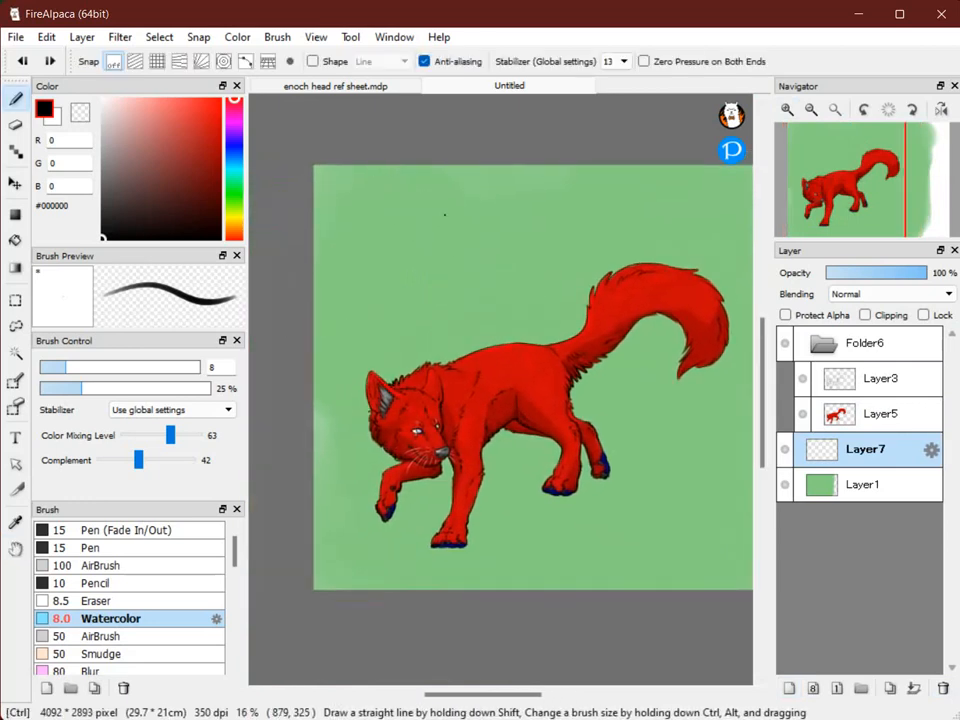
{"action": "mouse_move", "coordinate": [453, 204]}
{"action": "left_mouse_down"}
{"action": "mouse_move", "coordinate": [472, 281]}
{"action": "mouse_move", "coordinate": [458, 282]}
{"action": "mouse_move", "coordinate": [585, 255]}
{"action": "mouse_move", "coordinate": [574, 178]}
{"action": "left_mouse_up"}
{"action": "left_click", "coordinate": [787, 109]}
{"action": "left_click_drag", "start_coordinate": [567, 127], "coordinate": [564, 257]}
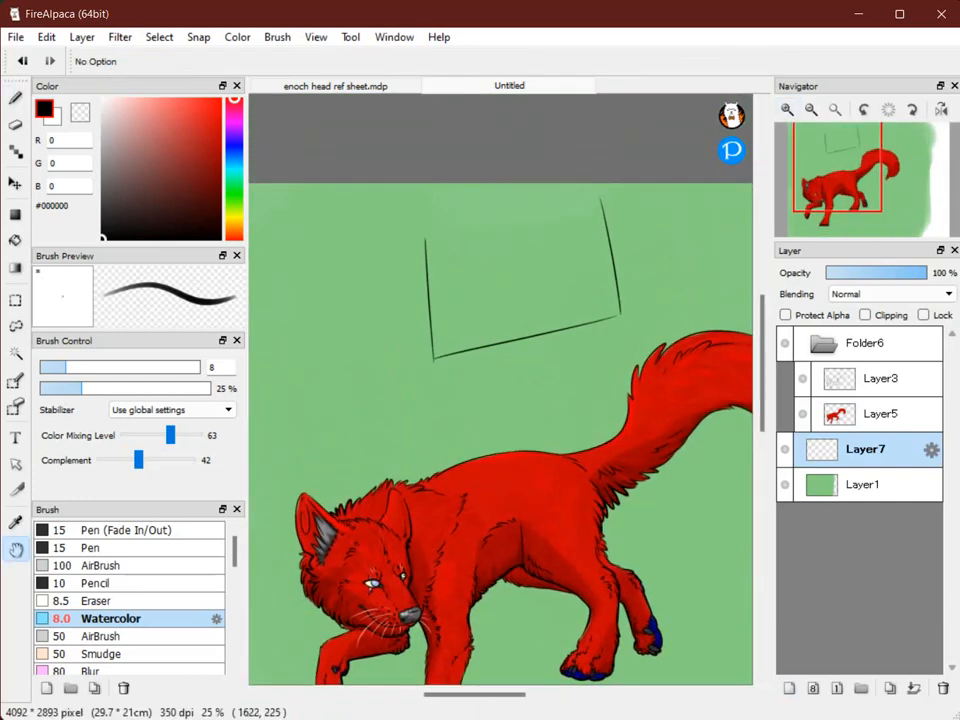
{"action": "key", "text": "e"}
{"action": "key", "text": "b"}
{"action": "left_click_drag", "start_coordinate": [427, 240], "coordinate": [589, 216]}
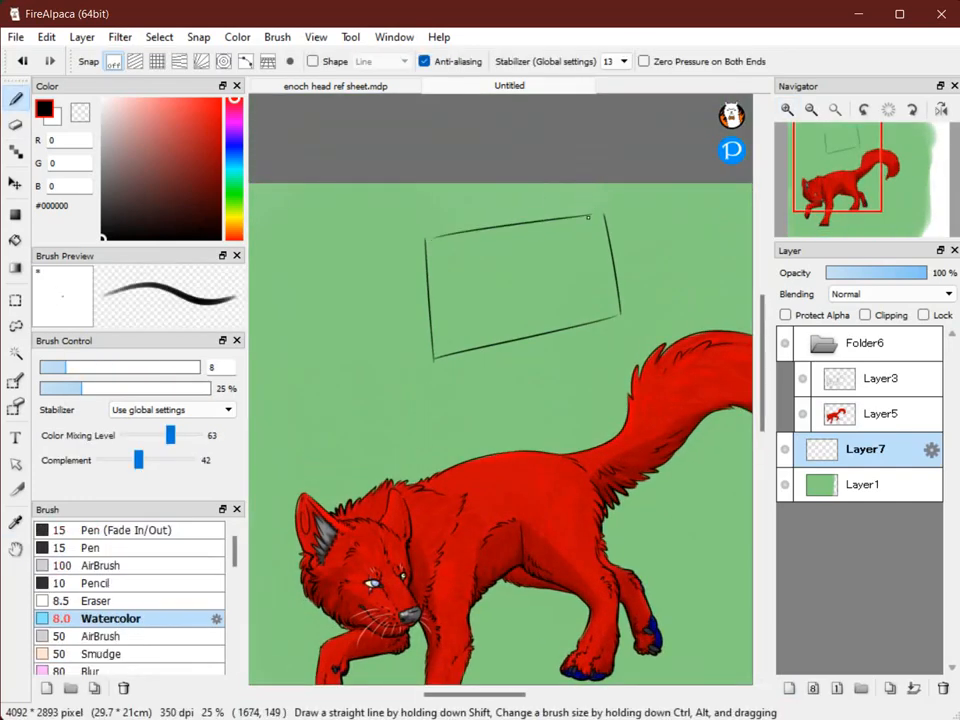
Draw the slanted top surface of the sink cabinet with a smaller basin outline inside it
{"action": "left_click", "coordinate": [518, 191], "text": "shift"}
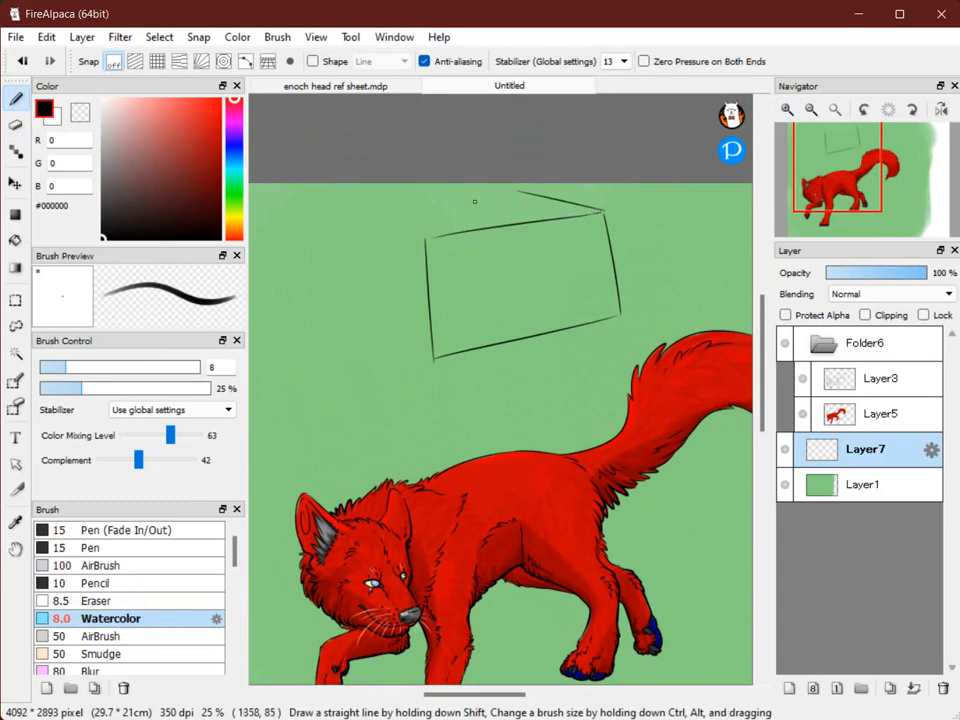
{"action": "key", "text": "ctrl+z"}
{"action": "mouse_move", "coordinate": [421, 205]}
{"action": "left_mouse_down"}
{"action": "mouse_move", "coordinate": [388, 212]}
{"action": "mouse_move", "coordinate": [435, 232]}
{"action": "mouse_move", "coordinate": [561, 208]}
{"action": "mouse_move", "coordinate": [483, 203]}
{"action": "mouse_move", "coordinate": [528, 197]}
{"action": "mouse_move", "coordinate": [410, 213]}
{"action": "mouse_move", "coordinate": [524, 199]}
{"action": "mouse_move", "coordinate": [565, 211]}
{"action": "left_mouse_up"}
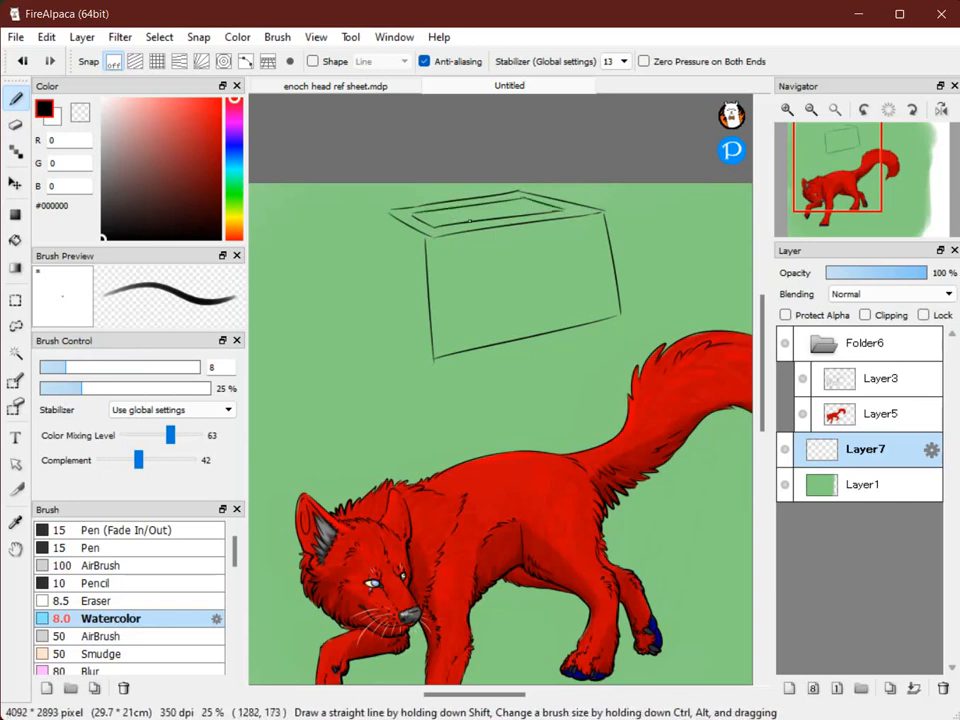
Sketch a faucet with two handles behind the basin and a nested rectangular panel on the cabinet's front face
{"action": "key", "text": "e"}
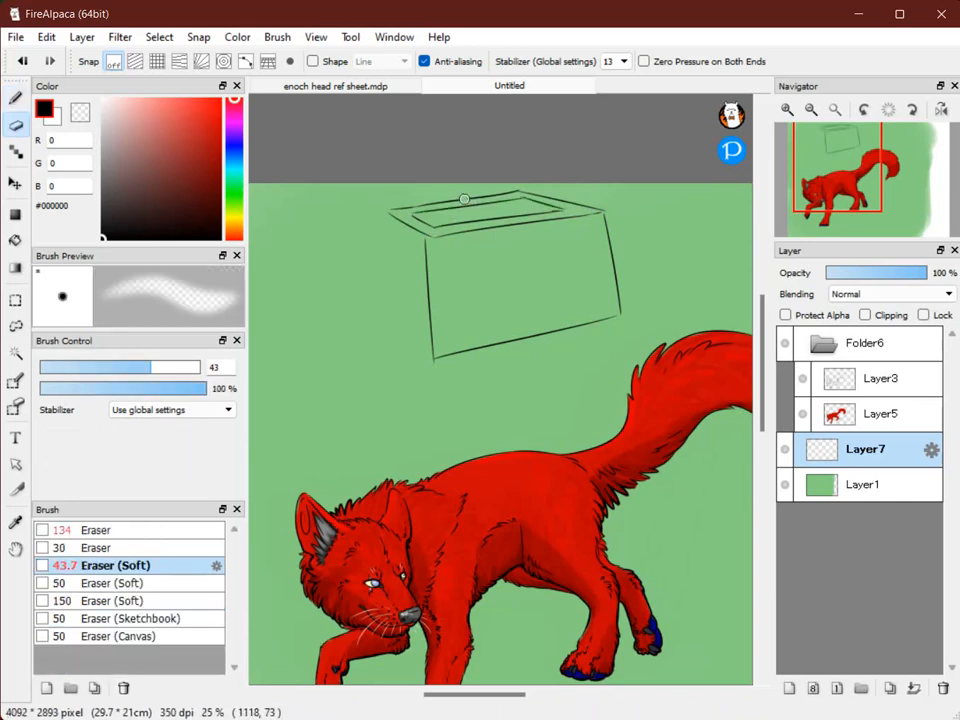
{"action": "key", "text": "b"}
{"action": "left_click_drag", "start_coordinate": [457, 197], "coordinate": [457, 183]}
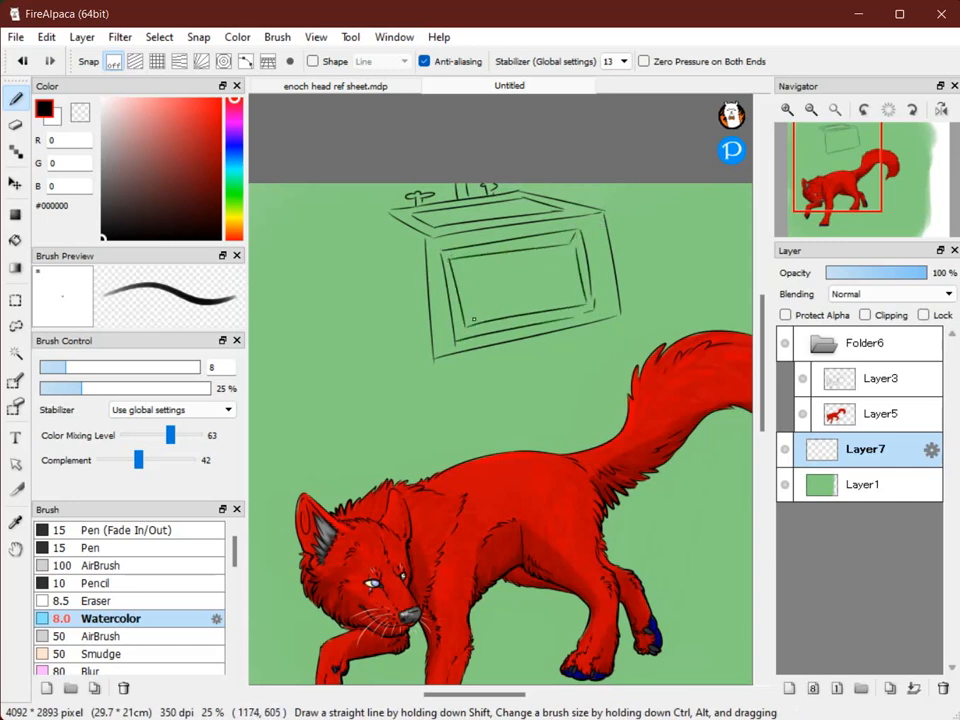
Extend the counter to the right of the sink cabinet with a long upper line and a slanted lower line
{"action": "key", "text": "space"}
{"action": "left_click_drag", "start_coordinate": [583, 284], "coordinate": [454, 269]}
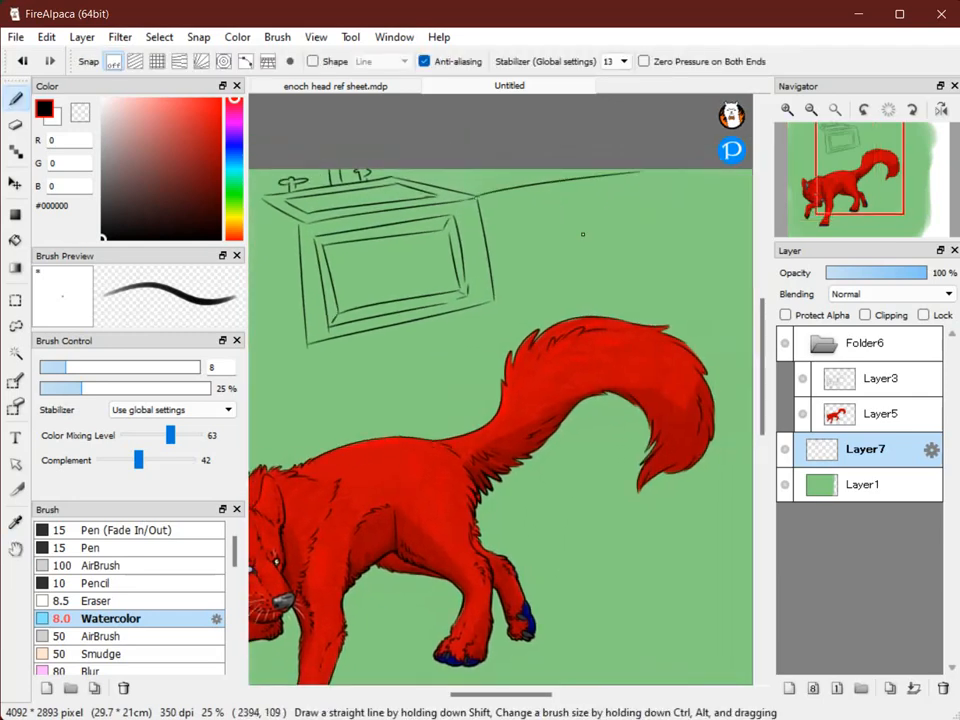
{"action": "key", "text": "space"}
{"action": "left_click_drag", "start_coordinate": [666, 238], "coordinate": [431, 245]}
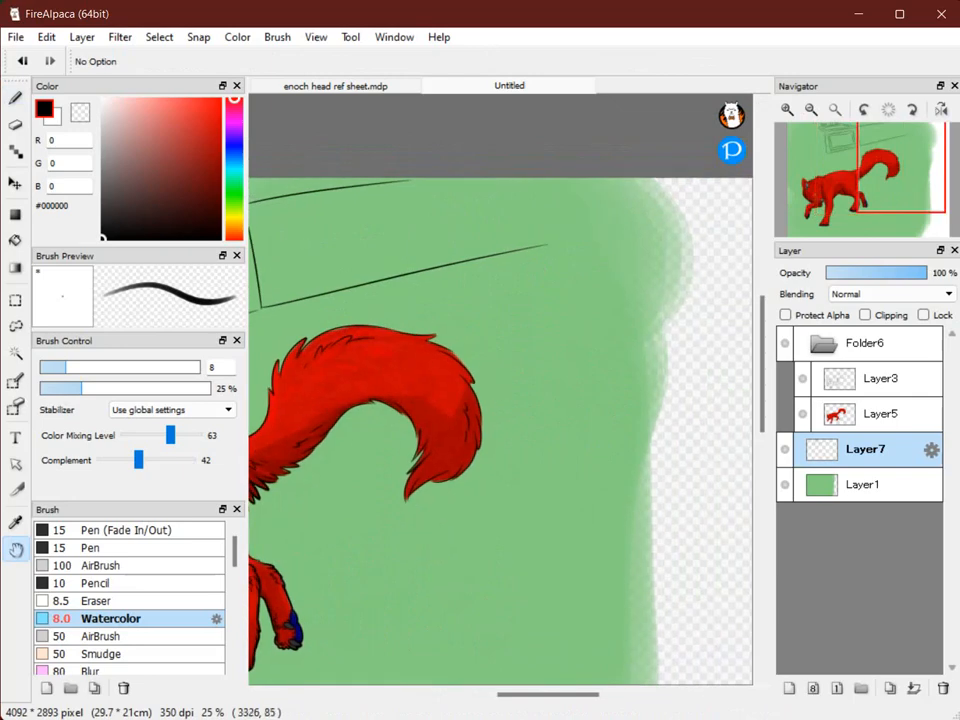
Sketch a nested rectangular door panel on the counter front just right of the sink cabinet
{"action": "key", "text": "space"}
{"action": "left_click_drag", "start_coordinate": [340, 380], "coordinate": [660, 170]}
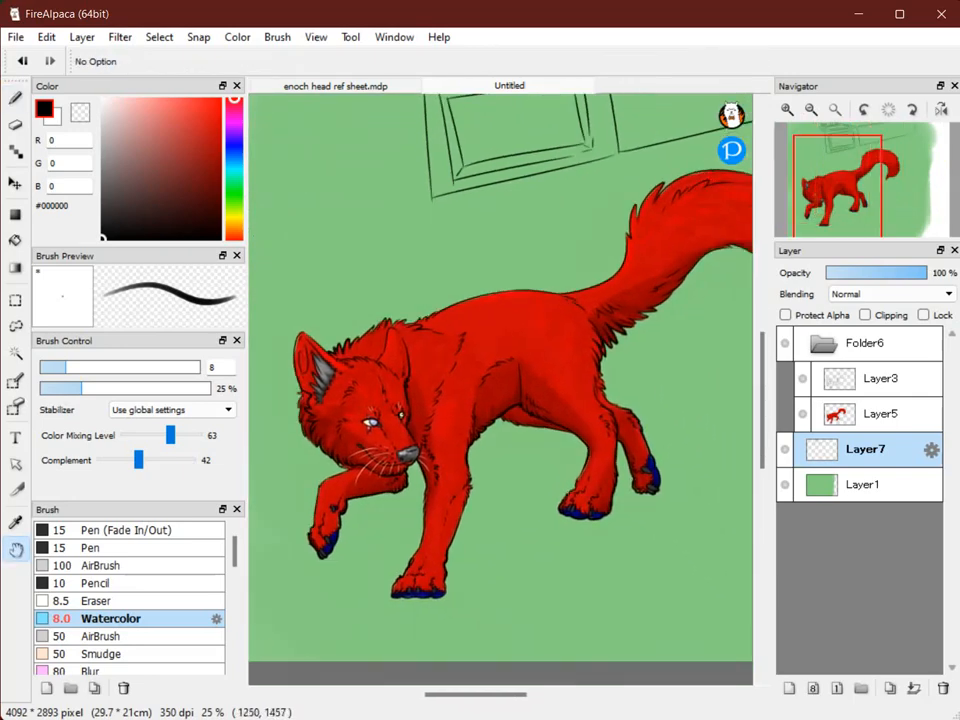
{"action": "scroll", "coordinate": [500, 390], "scroll_direction": "up", "scroll_amount": 1}
{"action": "scroll", "coordinate": [500, 390], "scroll_direction": "up", "scroll_amount": 3}
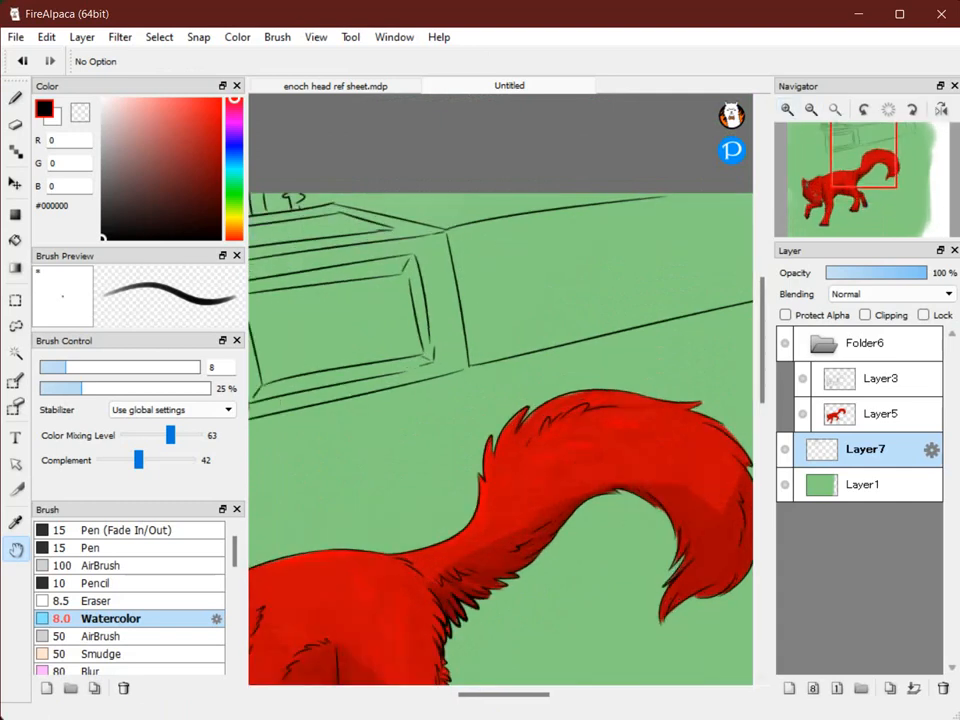
{"action": "key", "text": "space"}
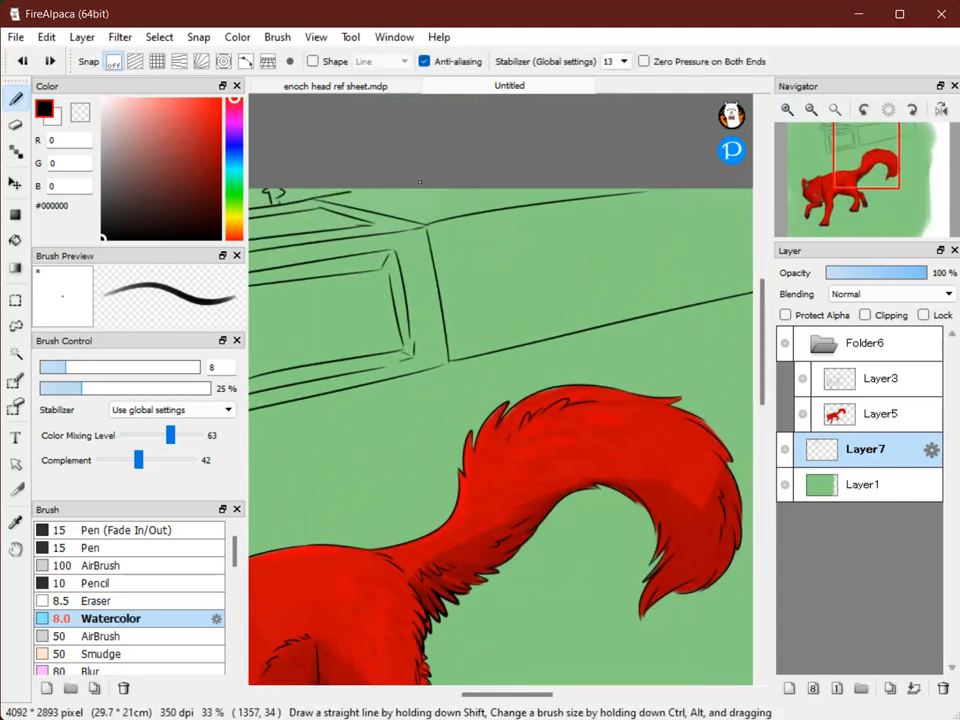
{"action": "key", "text": "space"}
{"action": "mouse_move", "coordinate": [546, 227]}
{"action": "left_mouse_down"}
{"action": "mouse_move", "coordinate": [385, 292]}
{"action": "mouse_move", "coordinate": [480, 290]}
{"action": "left_mouse_up"}
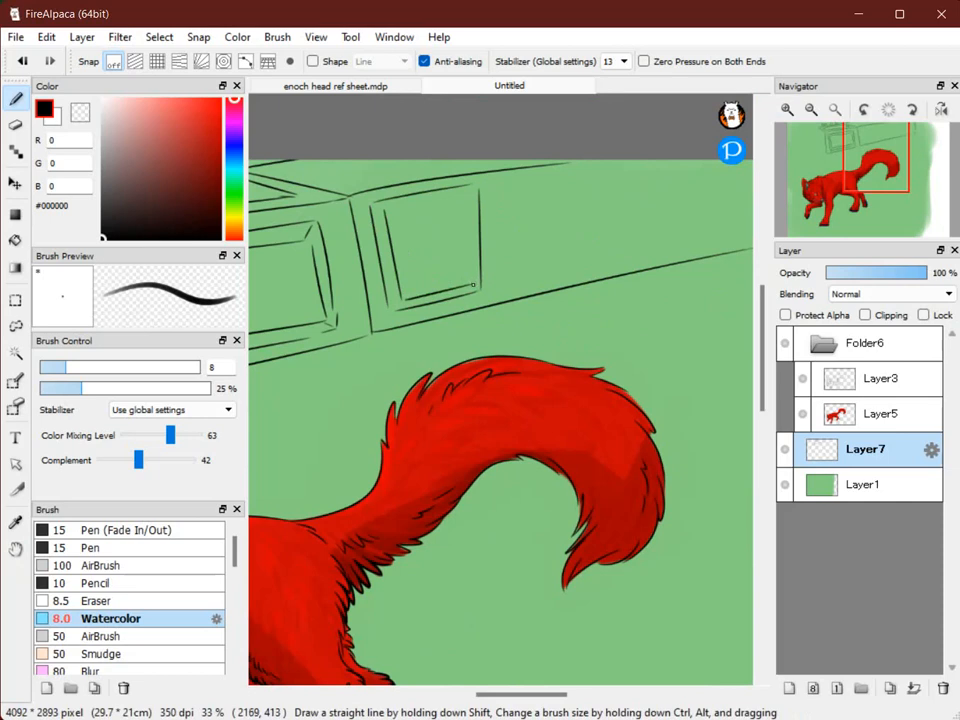
Sketch a second nested door panel near the right end of the counter, cut off by the canvas's upper edge
{"action": "key", "text": "space"}
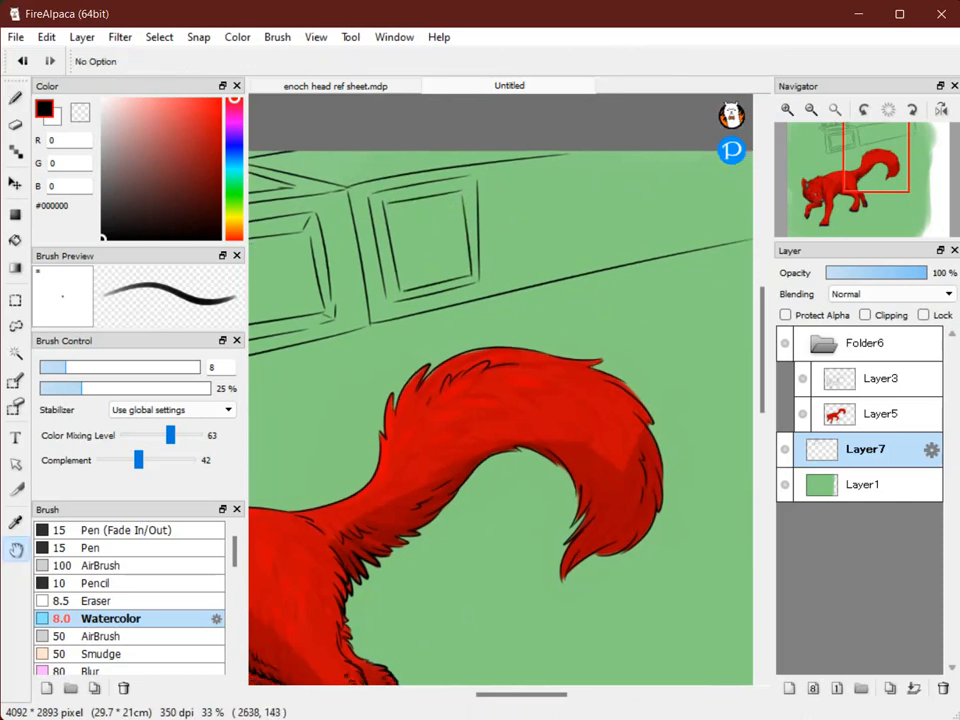
{"action": "left_click_drag", "start_coordinate": [612, 202], "coordinate": [547, 217]}
{"action": "left_click_drag", "start_coordinate": [601, 178], "coordinate": [613, 262]}
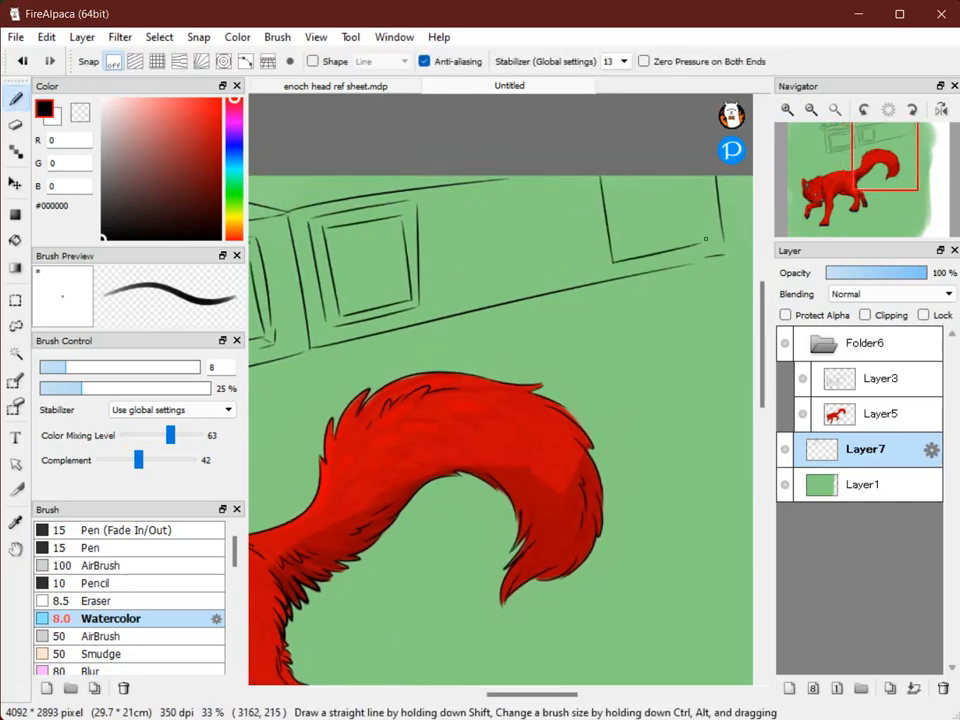
{"action": "left_click_drag", "start_coordinate": [695, 178], "coordinate": [700, 238]}
{"action": "left_click_drag", "start_coordinate": [617, 250], "coordinate": [700, 238]}
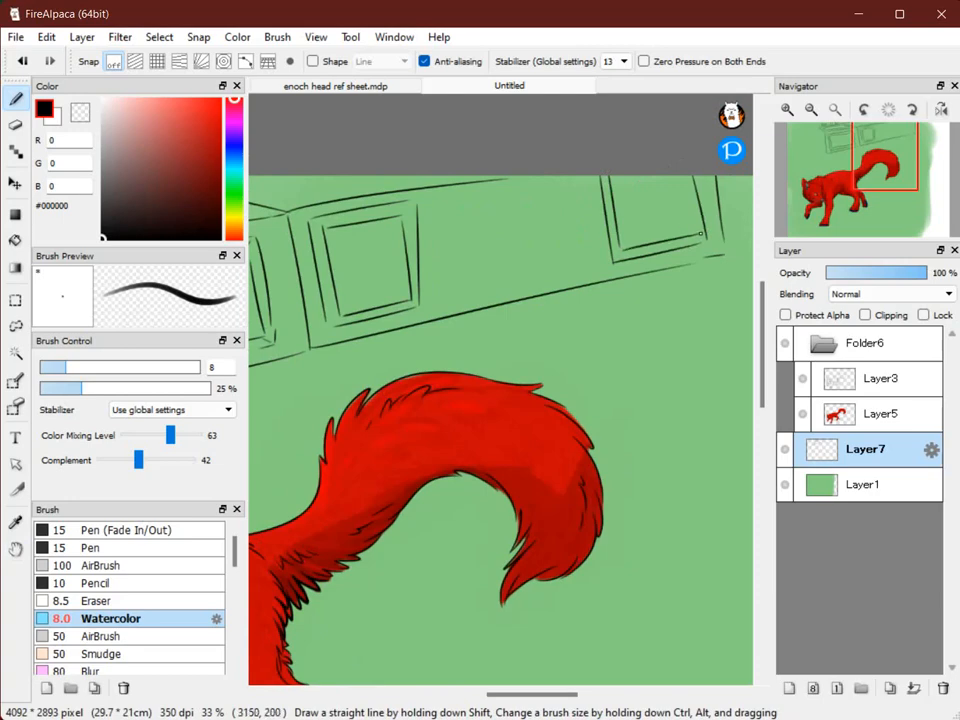
Extend the countertop's two edges and the cabinet's base line from the sink cabinet to the canvas's left edge
{"action": "key", "text": "space"}
{"action": "left_click_drag", "start_coordinate": [390, 356], "coordinate": [661, 312]}
{"action": "left_click_drag", "start_coordinate": [268, 412], "coordinate": [515, 404]}
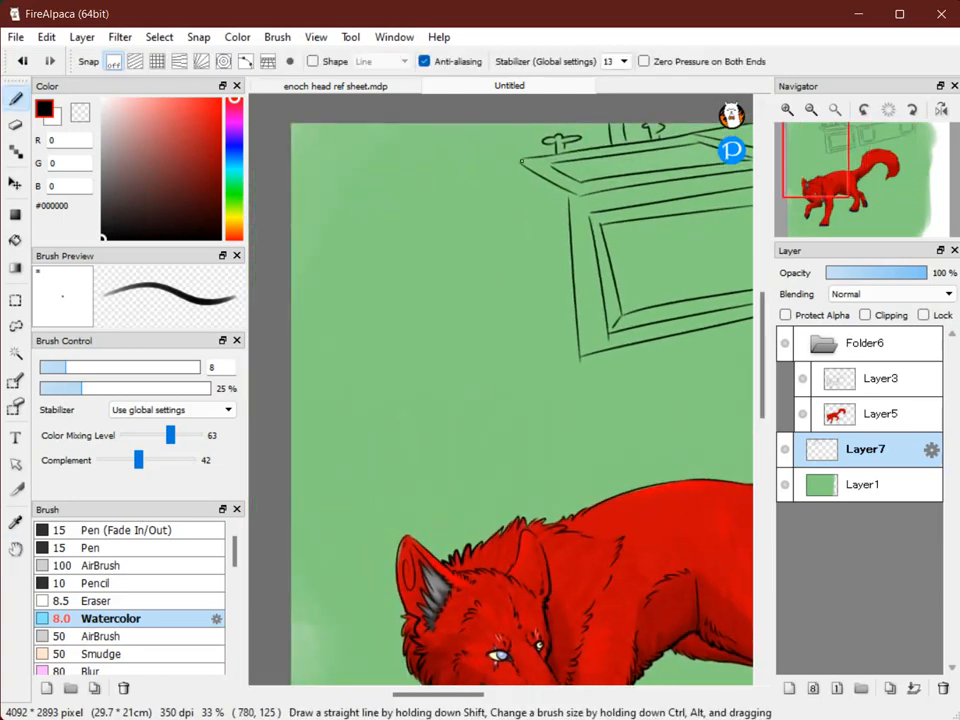
{"action": "left_click_drag", "start_coordinate": [294, 194], "coordinate": [423, 177]}
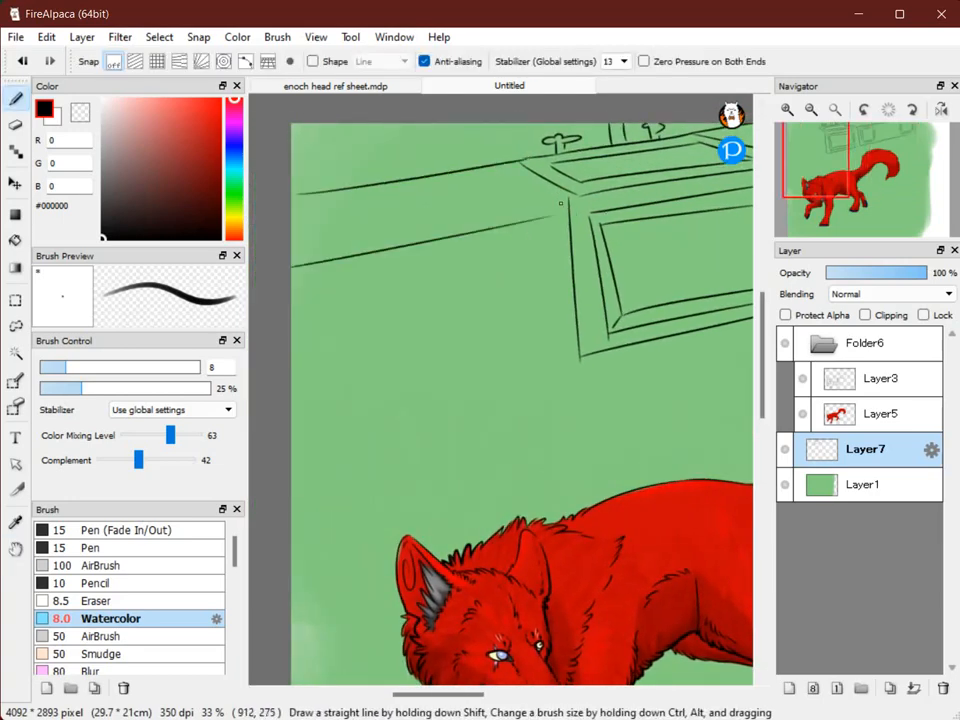
{"action": "left_click_drag", "start_coordinate": [291, 256], "coordinate": [568, 204]}
{"action": "left_click_drag", "start_coordinate": [579, 354], "coordinate": [291, 430]}
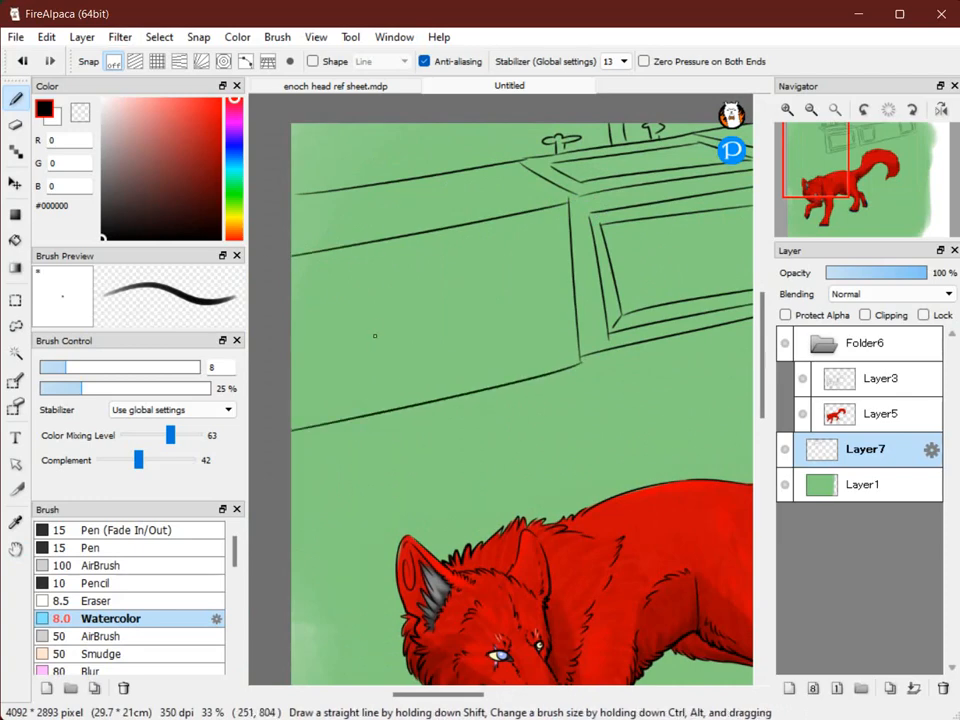
Sketch a nested door panel on the counter front left of the sink and add the countertop's front edge on the right side
{"action": "left_click_drag", "start_coordinate": [452, 250], "coordinate": [554, 228]}
{"action": "left_click_drag", "start_coordinate": [548, 236], "coordinate": [551, 363]}
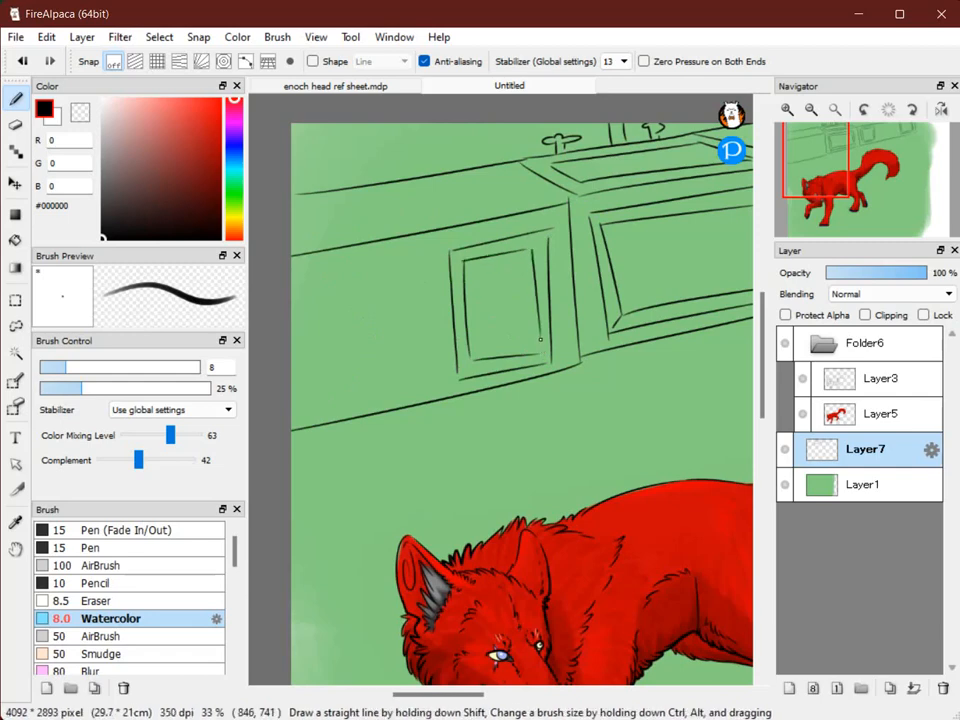
{"action": "key", "text": "space"}
{"action": "left_click_drag", "start_coordinate": [737, 257], "coordinate": [553, 274]}
{"action": "left_click_drag", "start_coordinate": [397, 224], "coordinate": [613, 182]}
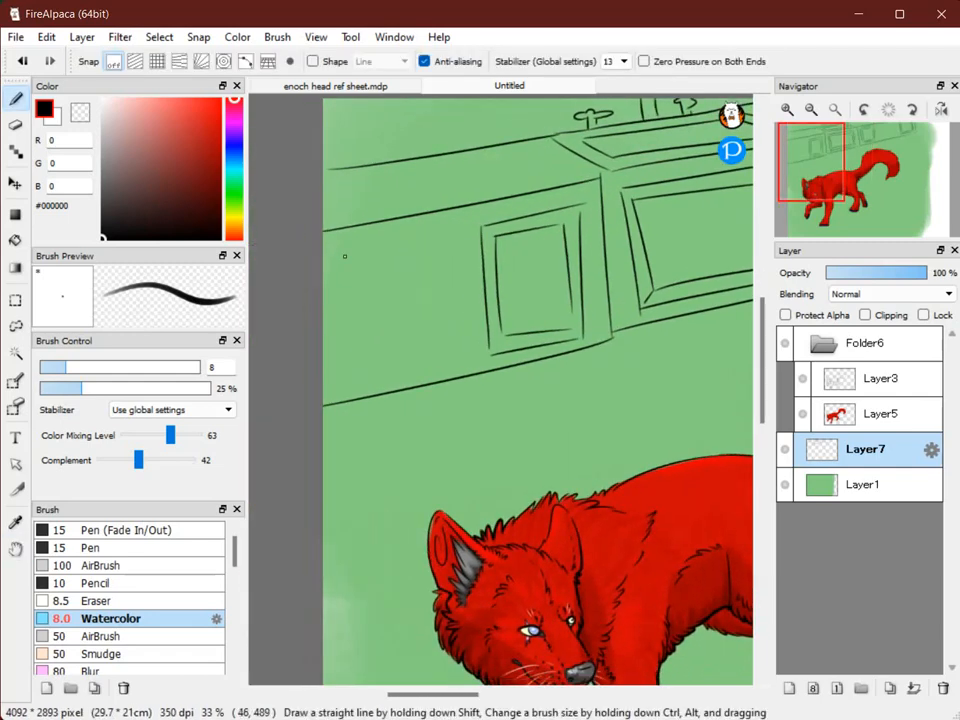
{"action": "key", "text": "space"}
{"action": "left_click_drag", "start_coordinate": [741, 213], "coordinate": [263, 271]}
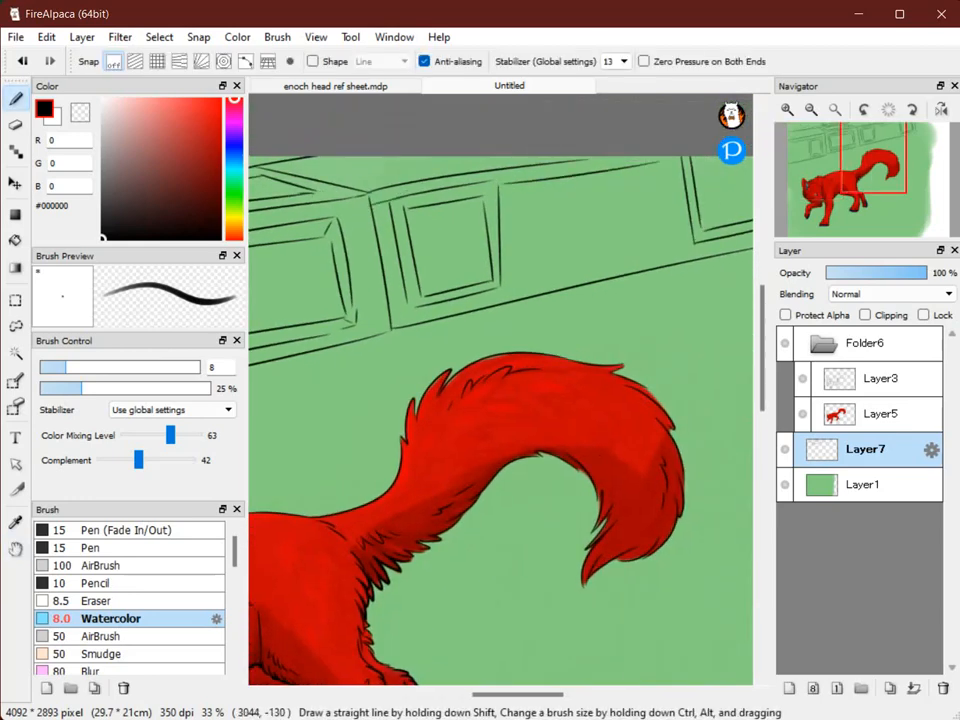
Sketch a slanted rectangular rug with an inner border on the floor behind the canine's back and tail
{"action": "key", "text": "ctrl+minus"}
{"action": "key", "text": "space"}
{"action": "mouse_move", "coordinate": [376, 402]}
{"action": "left_mouse_down"}
{"action": "mouse_move", "coordinate": [521, 257]}
{"action": "mouse_move", "coordinate": [436, 205]}
{"action": "mouse_move", "coordinate": [641, 161]}
{"action": "left_mouse_up"}
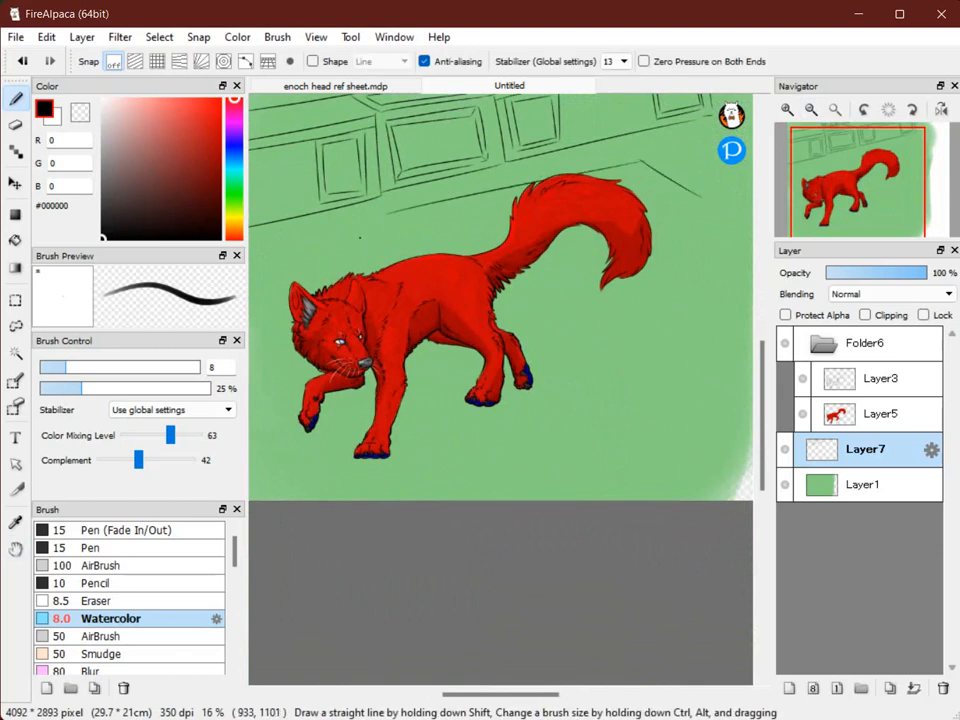
{"action": "mouse_move", "coordinate": [379, 221]}
{"action": "left_mouse_down"}
{"action": "mouse_move", "coordinate": [448, 303]}
{"action": "mouse_move", "coordinate": [709, 226]}
{"action": "left_mouse_up"}
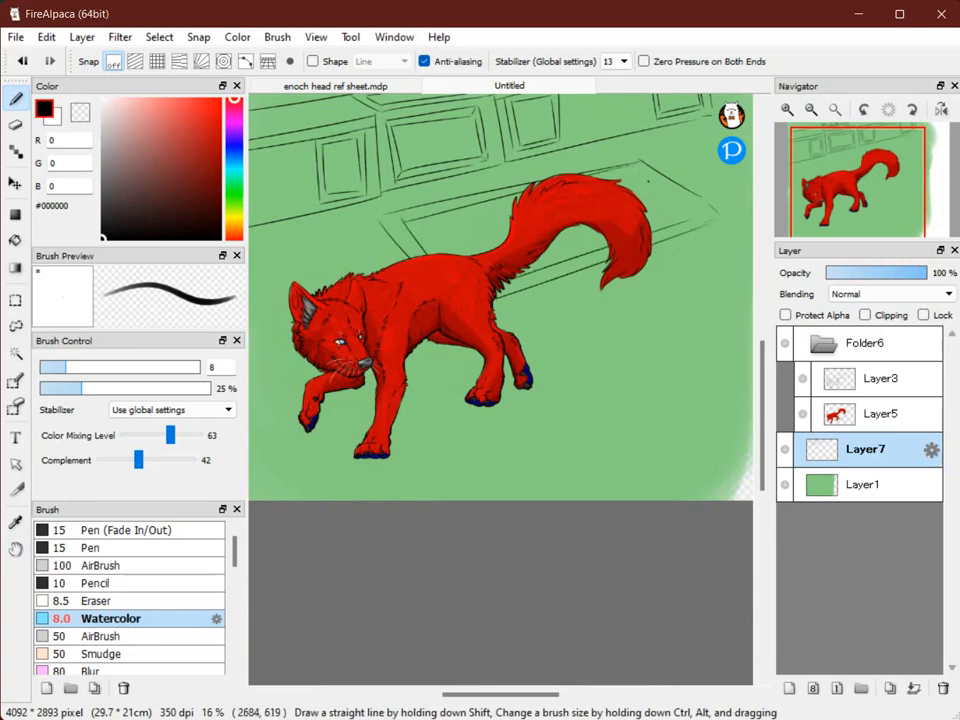
{"action": "key", "text": "ctrl+z"}
{"action": "left_click_drag", "start_coordinate": [706, 213], "coordinate": [684, 220]}
Draw two parallel slanted lines for the side wall's base from the counter's right end to the canvas's right edge
{"action": "key", "text": "space"}
{"action": "mouse_move", "coordinate": [595, 209]}
{"action": "left_mouse_down"}
{"action": "mouse_move", "coordinate": [509, 258]}
{"action": "mouse_move", "coordinate": [555, 260]}
{"action": "mouse_move", "coordinate": [645, 205]}
{"action": "left_mouse_up"}
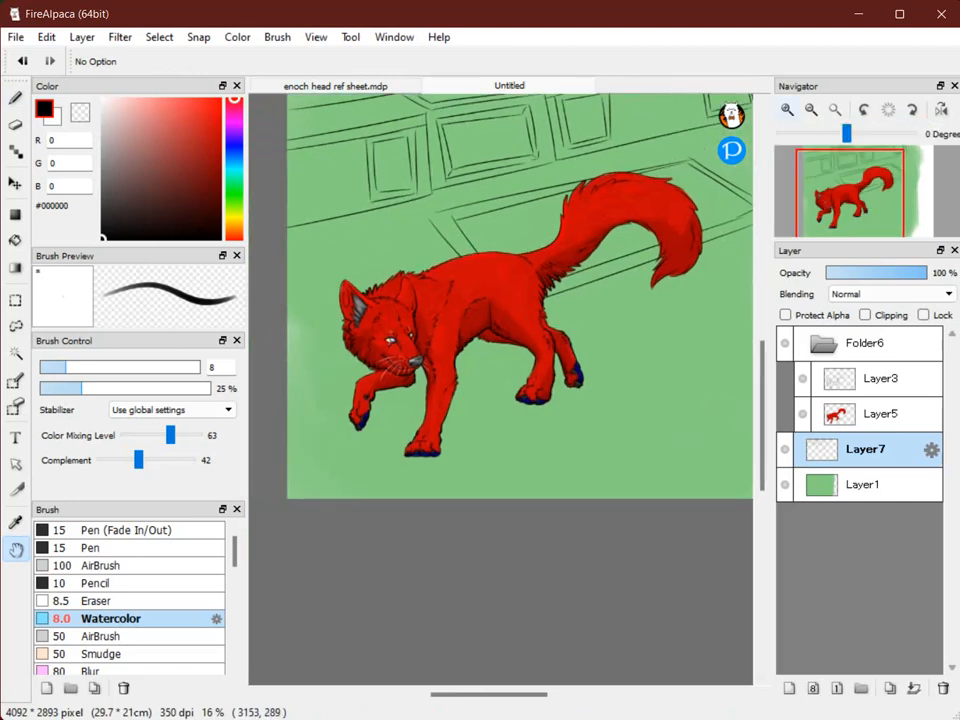
{"action": "left_click", "coordinate": [811, 109]}
{"action": "left_click_drag", "start_coordinate": [488, 253], "coordinate": [451, 259]}
{"action": "left_click_drag", "start_coordinate": [382, 238], "coordinate": [391, 260]}
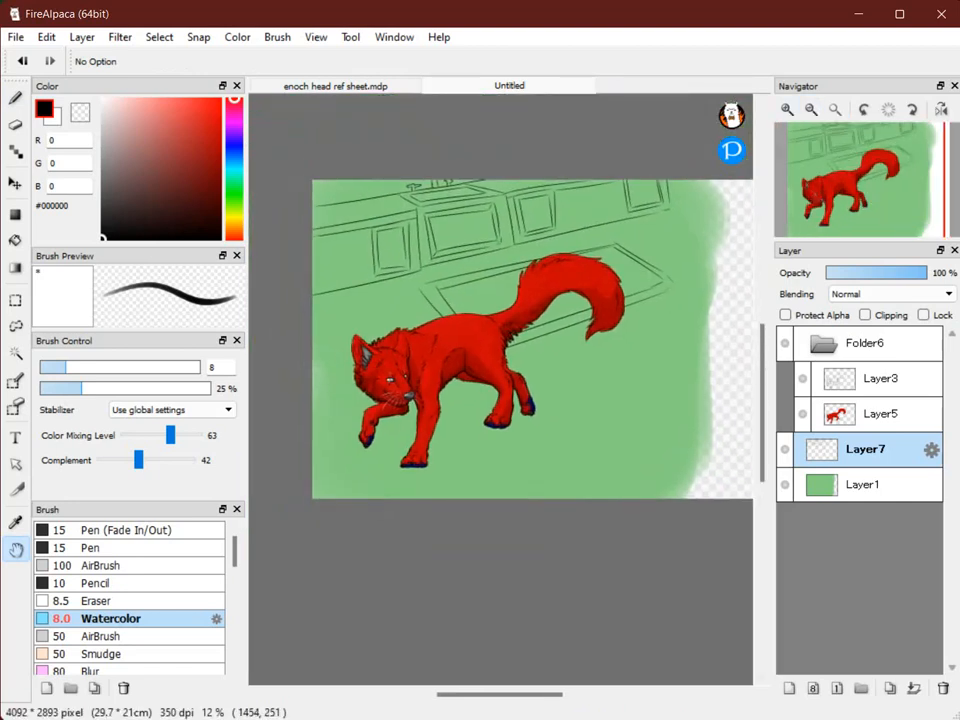
{"action": "left_click_drag", "start_coordinate": [445, 313], "coordinate": [390, 279]}
{"action": "left_click_drag", "start_coordinate": [440, 380], "coordinate": [455, 364]}
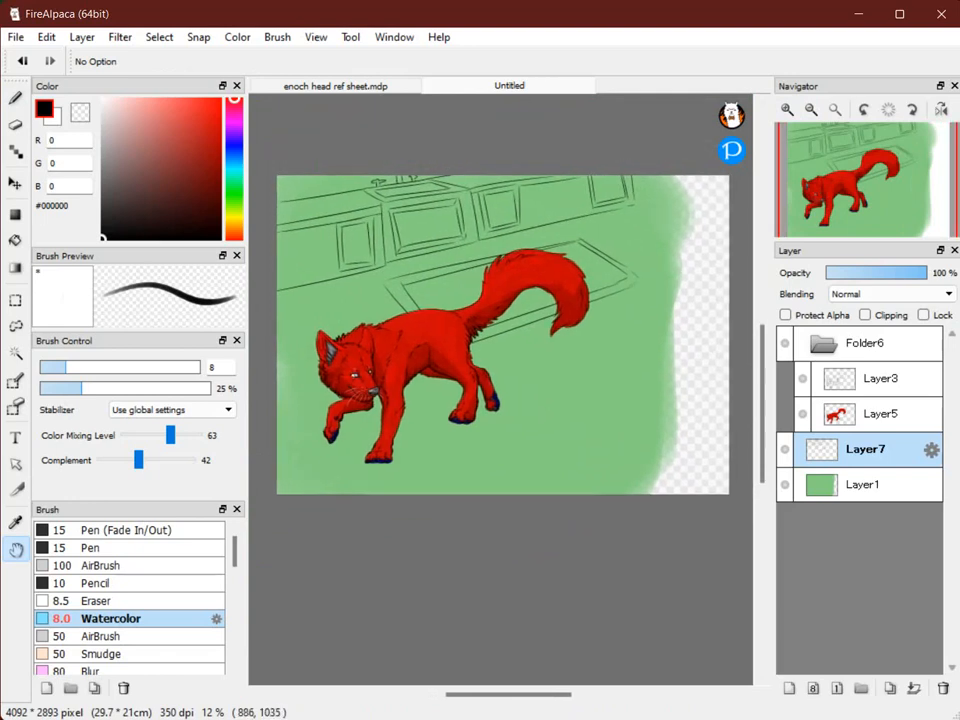
{"action": "left_click_drag", "start_coordinate": [363, 223], "coordinate": [368, 214]}
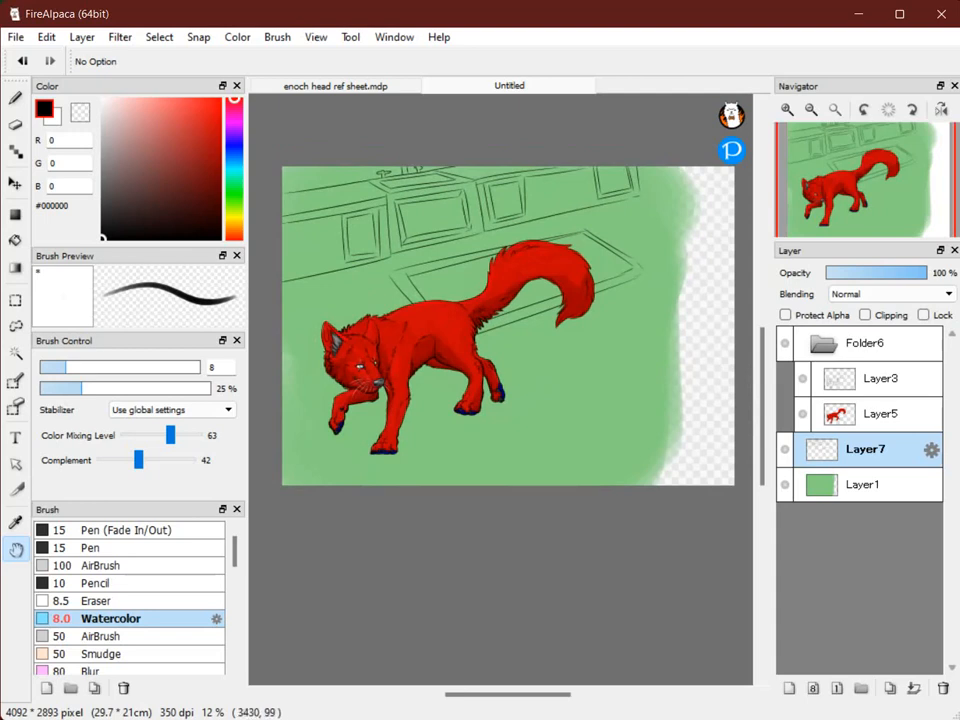
{"action": "key", "text": "space"}
{"action": "left_click_drag", "start_coordinate": [330, 314], "coordinate": [355, 320]}
{"action": "left_click_drag", "start_coordinate": [673, 199], "coordinate": [530, 199]}
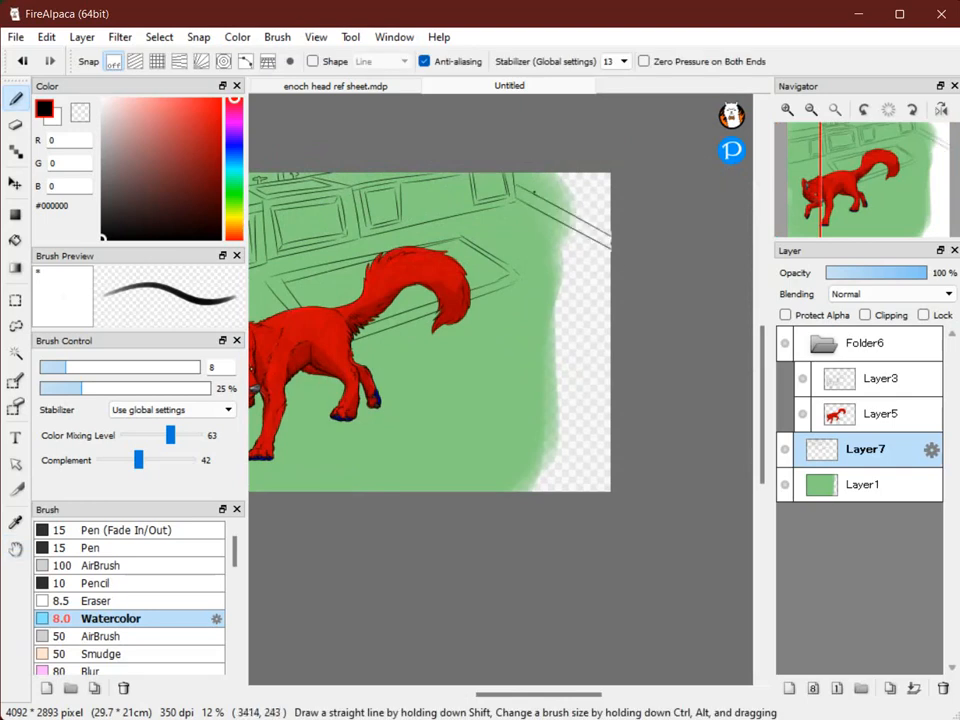
Select Layer1, choose a light green colour (#8BFF6B), and hide the layer's green background
{"action": "key", "text": "space"}
{"action": "left_click_drag", "start_coordinate": [410, 372], "coordinate": [422, 329]}
{"action": "left_click_drag", "start_coordinate": [362, 343], "coordinate": [487, 290]}
{"action": "left_click", "coordinate": [865, 482]}
{"action": "left_click_drag", "start_coordinate": [234, 187], "coordinate": [234, 198]}
{"action": "left_click_drag", "start_coordinate": [170, 100], "coordinate": [171, 98]}
{"action": "left_click", "coordinate": [785, 485]}
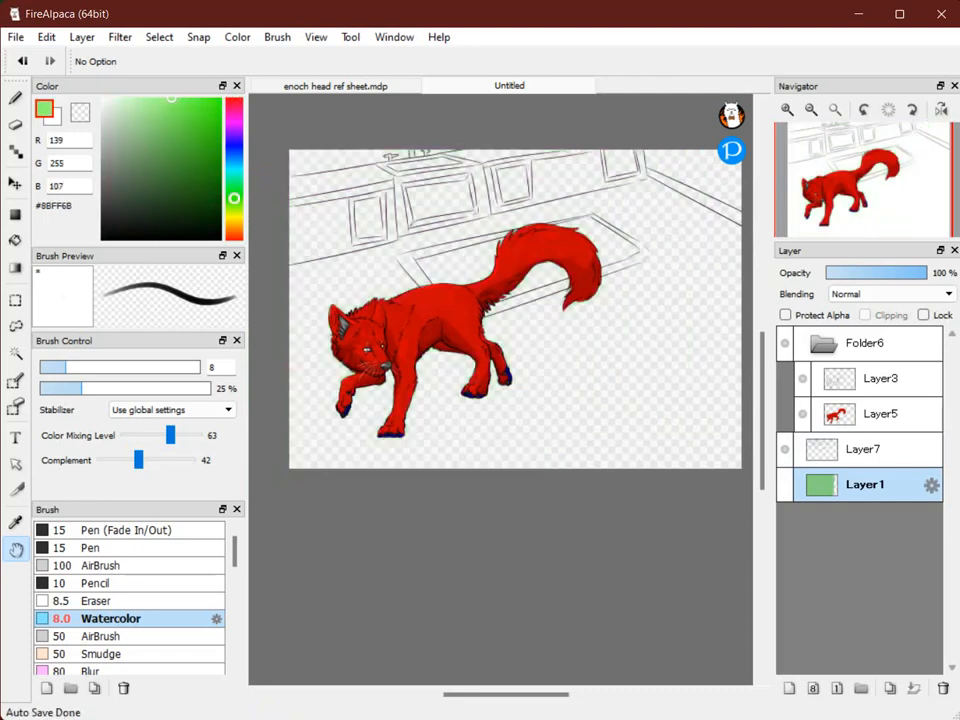
Enlarge the Watercolor brush to size 346
{"action": "left_click_drag", "start_coordinate": [436, 364], "coordinate": [416, 366]}
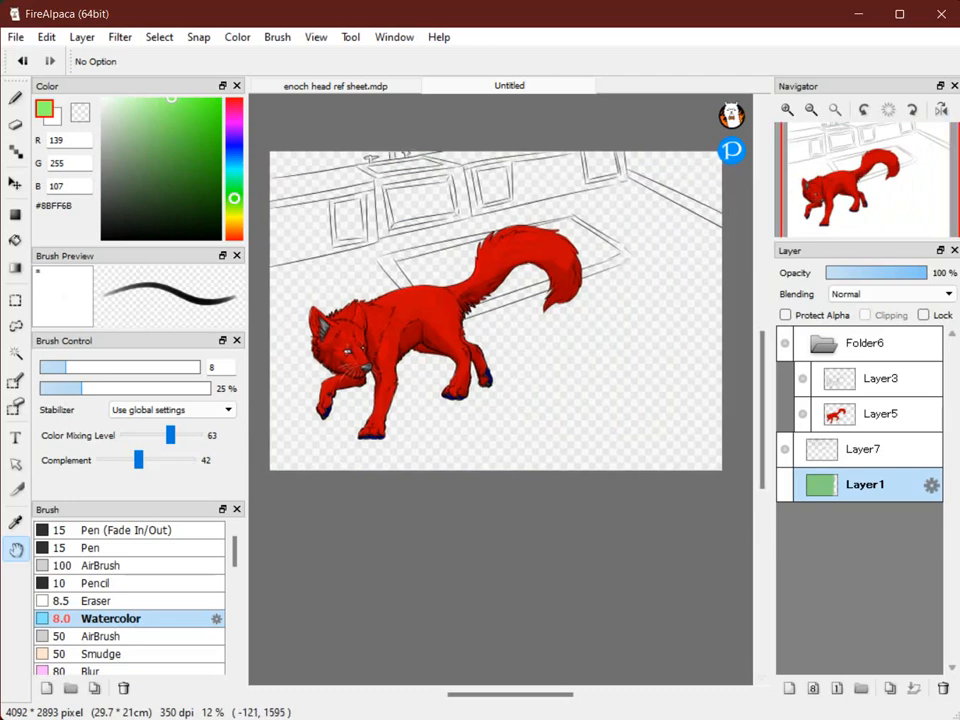
{"action": "left_click", "coordinate": [15, 98]}
{"action": "left_click_drag", "start_coordinate": [90, 367], "coordinate": [222, 367]}
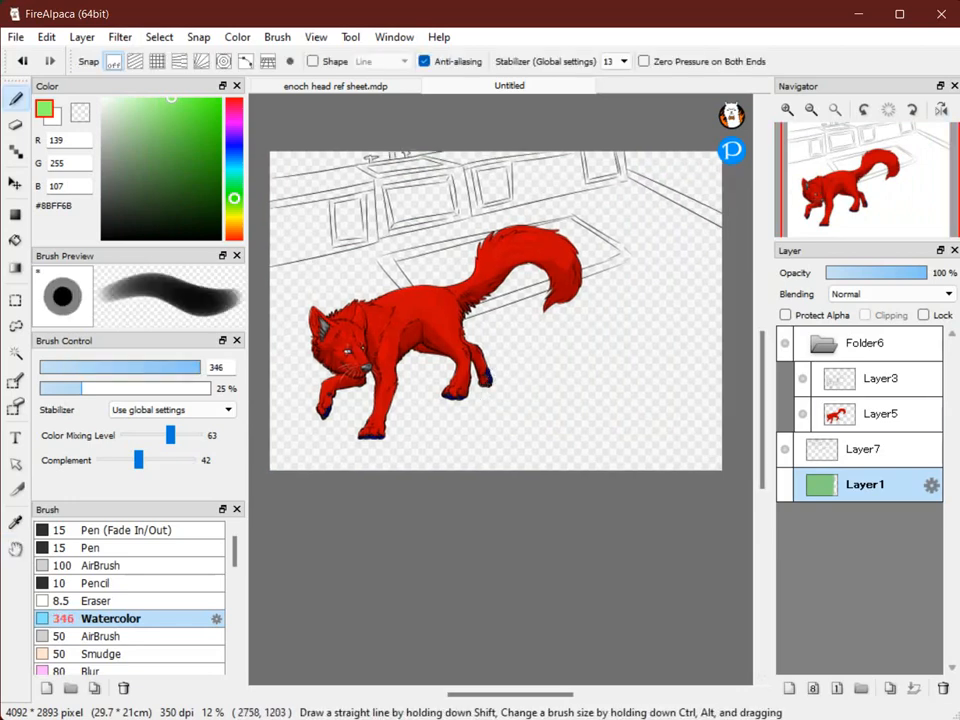
Add a new layer directly above Layer1 and paint the whole kitchen floor light green (#8BFF6B)
{"action": "left_click", "coordinate": [865, 449]}
{"action": "key", "text": "space"}
{"action": "left_click_drag", "start_coordinate": [729, 444], "coordinate": [764, 447]}
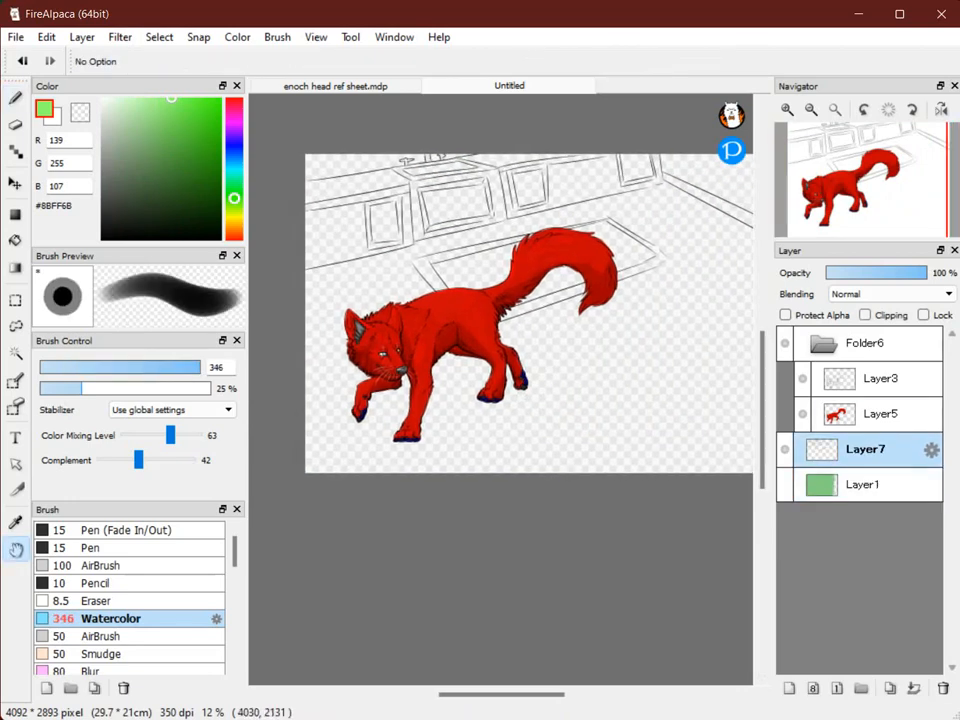
{"action": "left_click", "coordinate": [862, 484]}
{"action": "left_click", "coordinate": [789, 688]}
{"action": "key", "text": "b"}
{"action": "left_click_drag", "start_coordinate": [455, 272], "coordinate": [415, 272]}
{"action": "mouse_move", "coordinate": [316, 290]}
{"action": "left_mouse_down"}
{"action": "mouse_move", "coordinate": [518, 221]}
{"action": "mouse_move", "coordinate": [656, 192]}
{"action": "mouse_move", "coordinate": [656, 215]}
{"action": "mouse_move", "coordinate": [557, 226]}
{"action": "mouse_move", "coordinate": [508, 331]}
{"action": "mouse_move", "coordinate": [433, 376]}
{"action": "mouse_move", "coordinate": [755, 355]}
{"action": "mouse_move", "coordinate": [500, 464]}
{"action": "mouse_move", "coordinate": [698, 452]}
{"action": "mouse_move", "coordinate": [479, 418]}
{"action": "mouse_move", "coordinate": [279, 441]}
{"action": "left_mouse_up"}
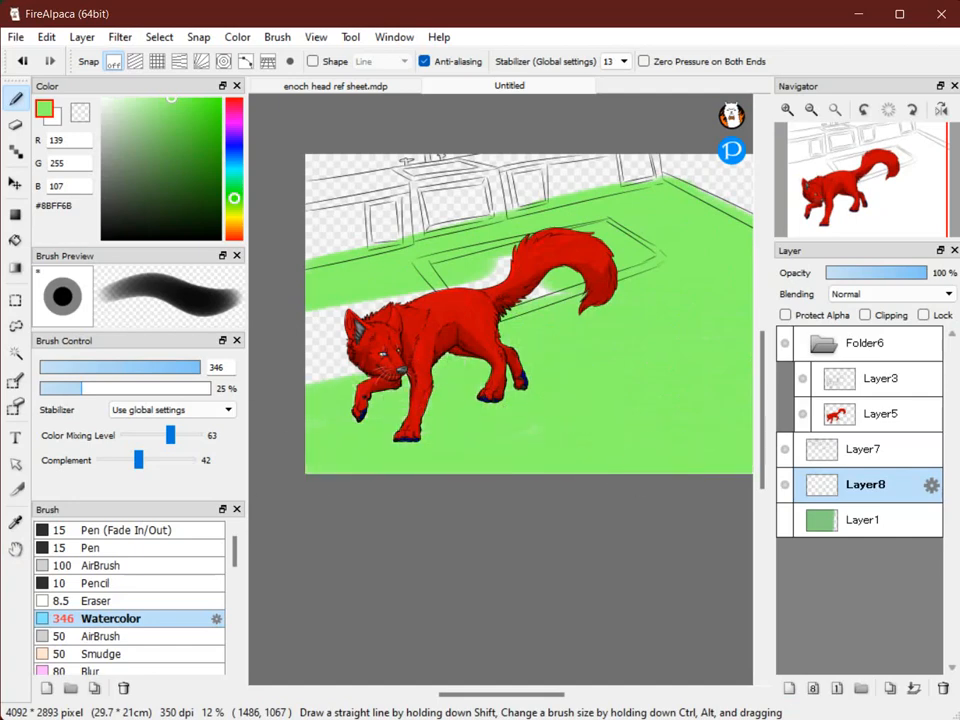
Choose a darker green (#4EA536) and reduce the Watercolor brush to about size 60 for the tile lines
{"action": "key", "text": "space"}
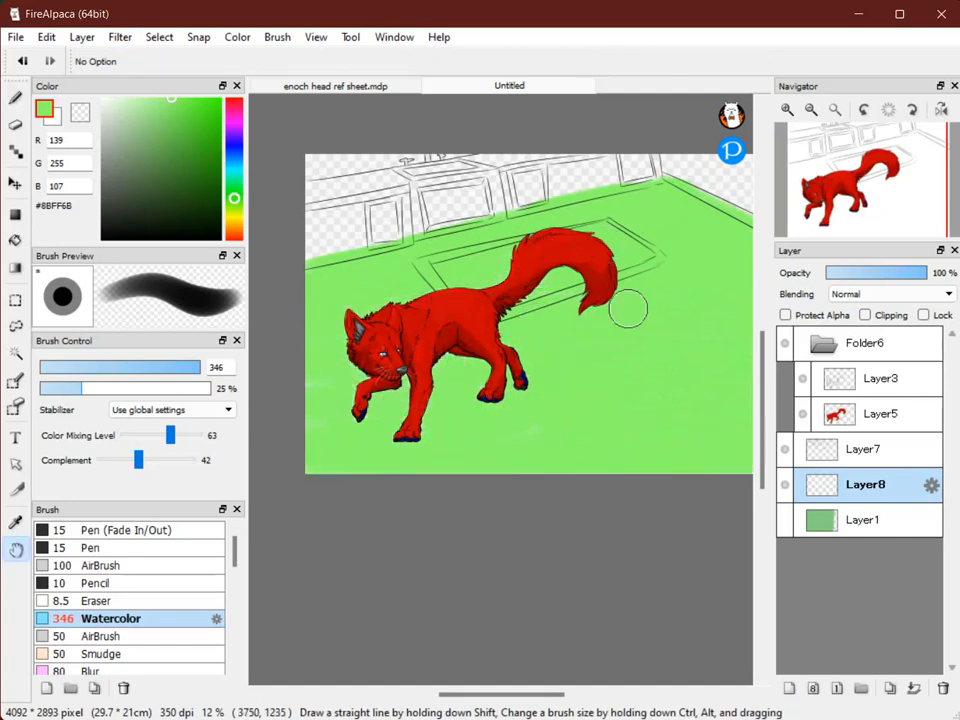
{"action": "left_click_drag", "start_coordinate": [628, 309], "coordinate": [518, 234]}
{"action": "key", "text": "space"}
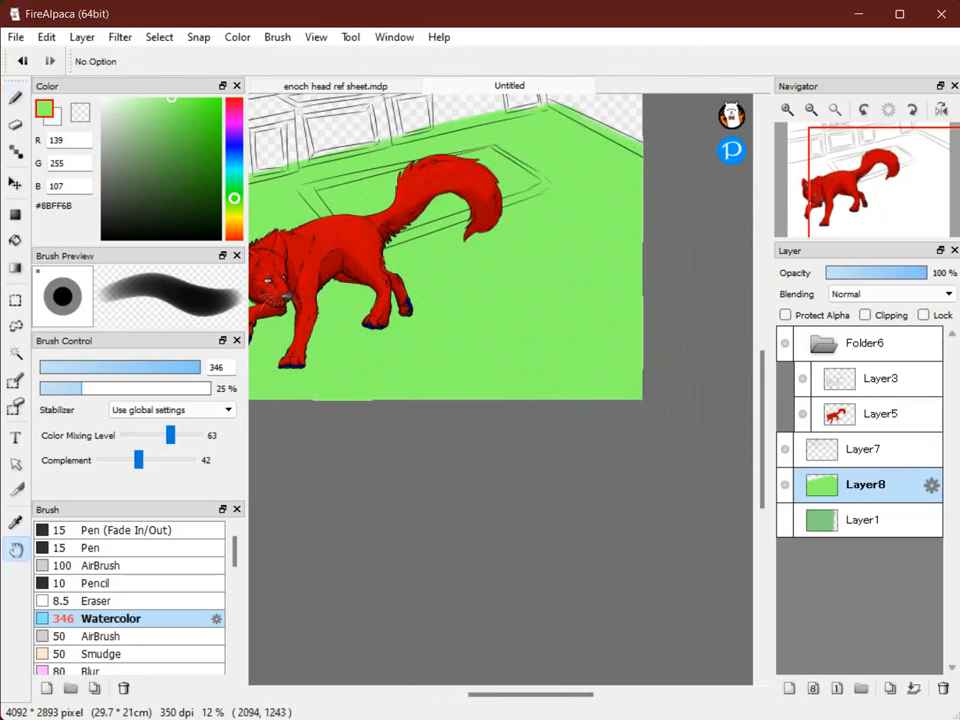
{"action": "left_click_drag", "start_coordinate": [262, 243], "coordinate": [467, 313]}
{"action": "key", "text": "space"}
{"action": "left_click_drag", "start_coordinate": [641, 383], "coordinate": [536, 396]}
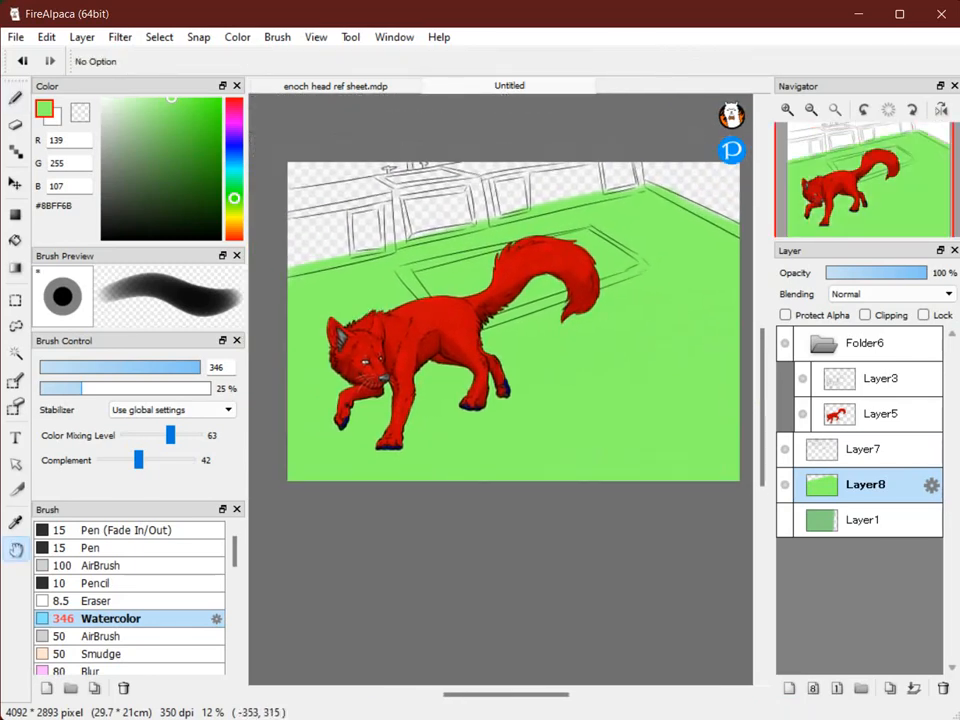
{"action": "left_click", "coordinate": [182, 131]}
{"action": "left_click_drag", "start_coordinate": [182, 131], "coordinate": [182, 148]}
{"action": "key", "text": "b"}
{"action": "left_click_drag", "start_coordinate": [184, 367], "coordinate": [179, 367]}
{"action": "key", "text": "bracketleft"}
{"action": "key", "text": "bracketleft"}
{"action": "key", "text": "bracketleft"}
{"action": "key", "text": "bracketleft"}
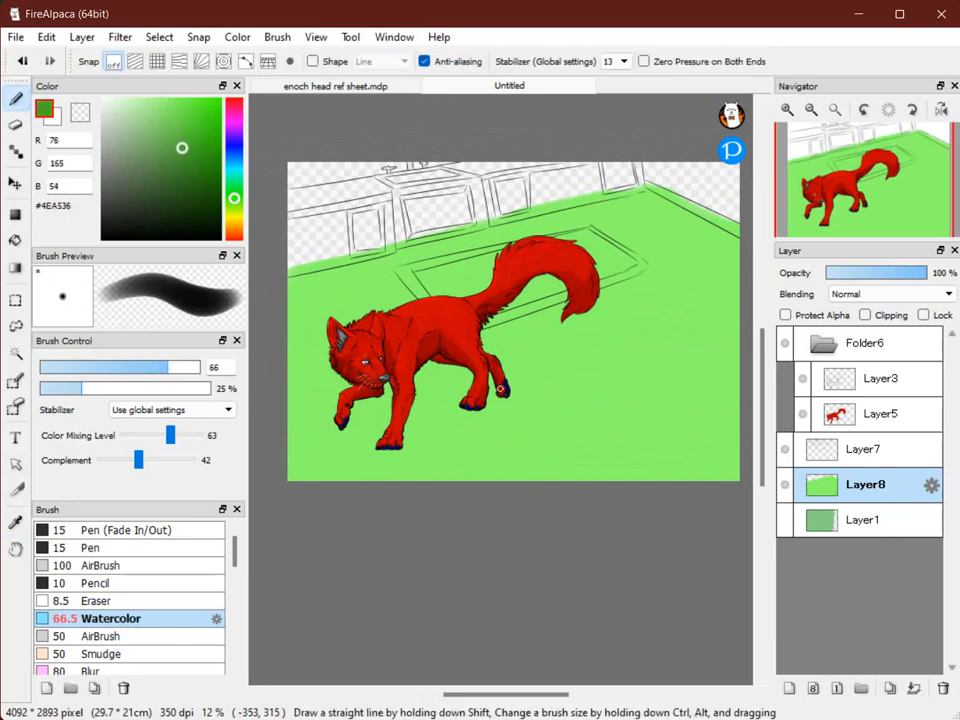
Paint parallel dark green tile lines across the floor, rising from lower left to upper right
{"action": "left_click_drag", "start_coordinate": [275, 347], "coordinate": [735, 179]}
{"action": "key", "text": "ctrl+z"}
{"action": "left_click_drag", "start_coordinate": [264, 338], "coordinate": [745, 190]}
{"action": "left_click_drag", "start_coordinate": [256, 439], "coordinate": [747, 252]}
{"action": "left_click_drag", "start_coordinate": [338, 496], "coordinate": [745, 352]}
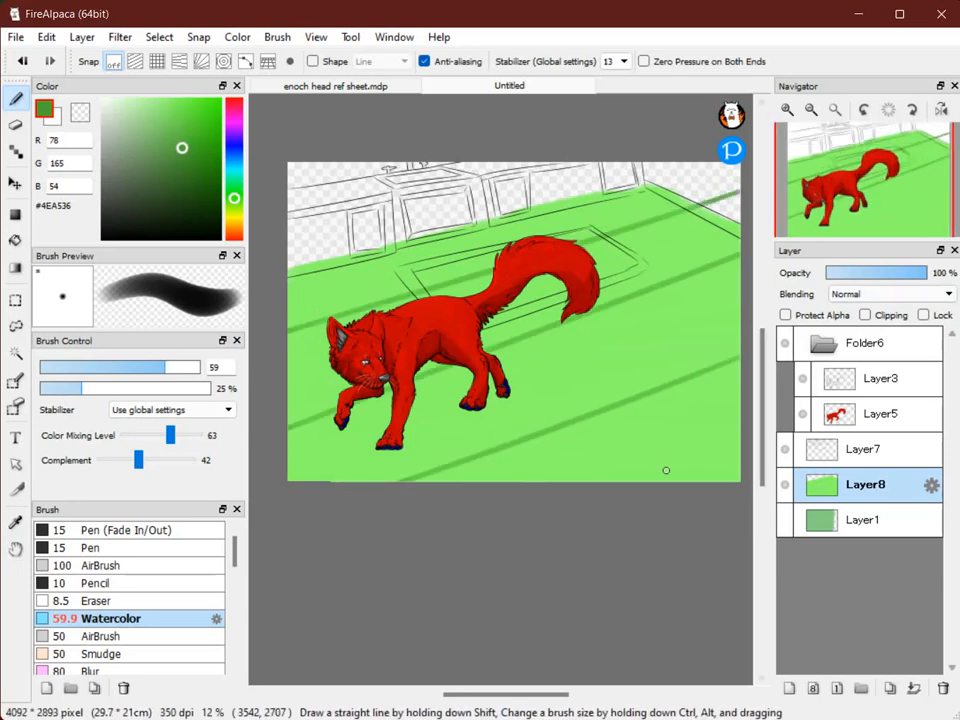
{"action": "left_click_drag", "start_coordinate": [611, 511], "coordinate": [750, 453]}
Paint crossing dark green tile lines from the cabinets' base down to the lower right, completing the floor grid
{"action": "left_click_drag", "start_coordinate": [565, 193], "coordinate": [790, 350]}
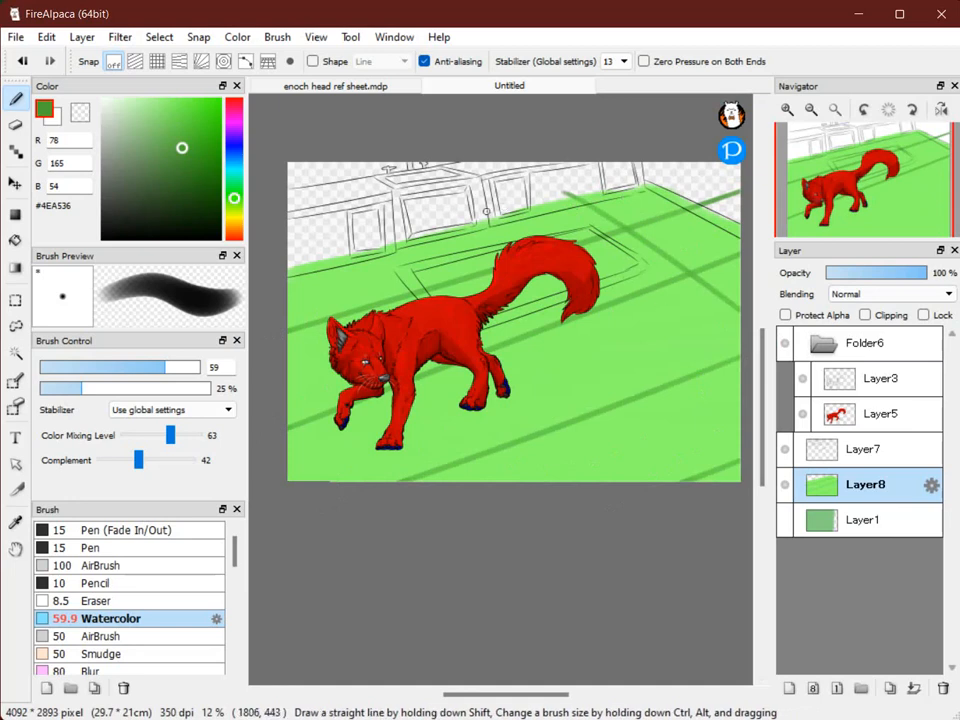
{"action": "left_click_drag", "start_coordinate": [488, 209], "coordinate": [775, 425]}
{"action": "mouse_move", "coordinate": [299, 179]}
{"action": "left_mouse_down"}
{"action": "mouse_move", "coordinate": [424, 253]}
{"action": "mouse_move", "coordinate": [703, 486]}
{"action": "mouse_move", "coordinate": [404, 262]}
{"action": "mouse_move", "coordinate": [703, 486]}
{"action": "left_mouse_up"}
{"action": "key", "text": "ctrl+z"}
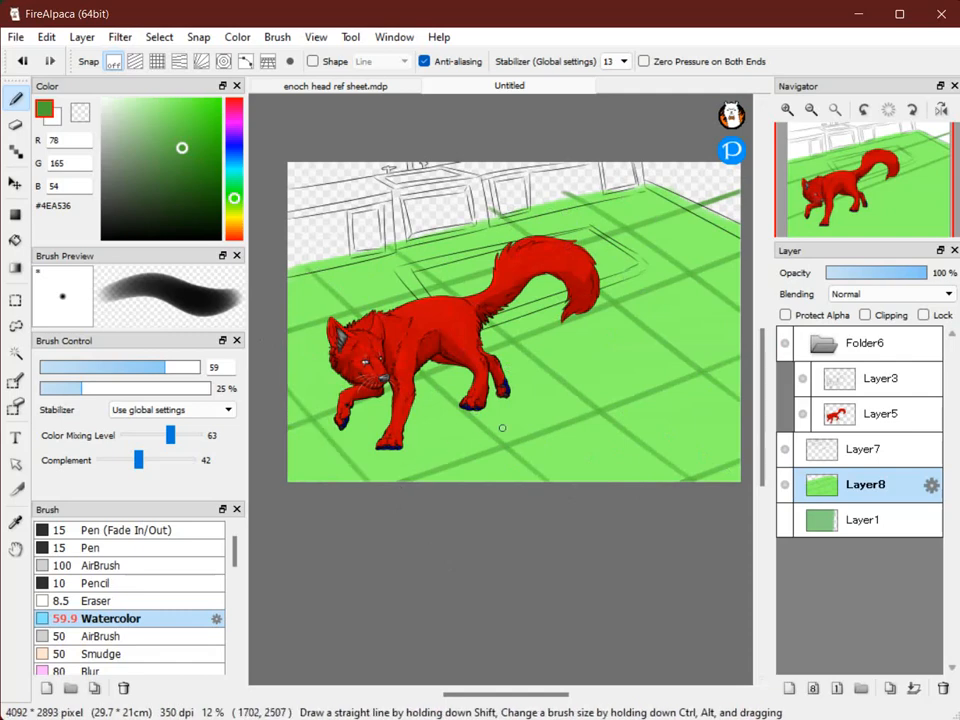
Choose pale yellow (#EAF97C) and paint thin crosses inside the floor tiles along the canvas's right edge
{"action": "key", "text": "space"}
{"action": "left_click_drag", "start_coordinate": [524, 288], "coordinate": [402, 349]}
{"action": "left_click", "coordinate": [788, 110]}
{"action": "mouse_move", "coordinate": [622, 203]}
{"action": "left_mouse_down"}
{"action": "mouse_move", "coordinate": [502, 251]}
{"action": "mouse_move", "coordinate": [555, 230]}
{"action": "left_mouse_up"}
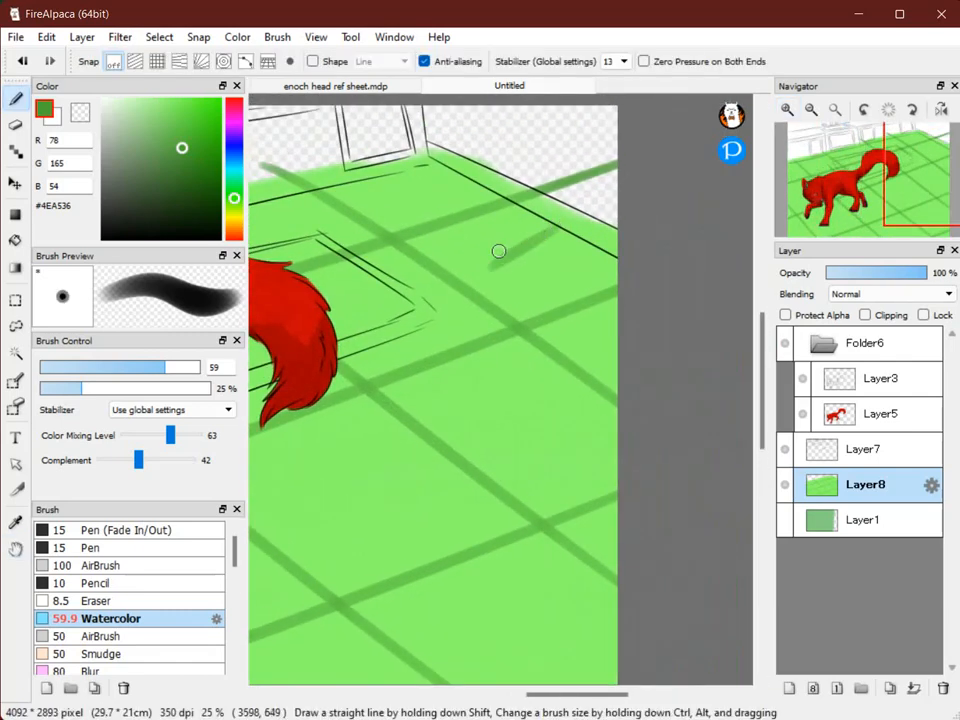
{"action": "key", "text": "ctrl+z"}
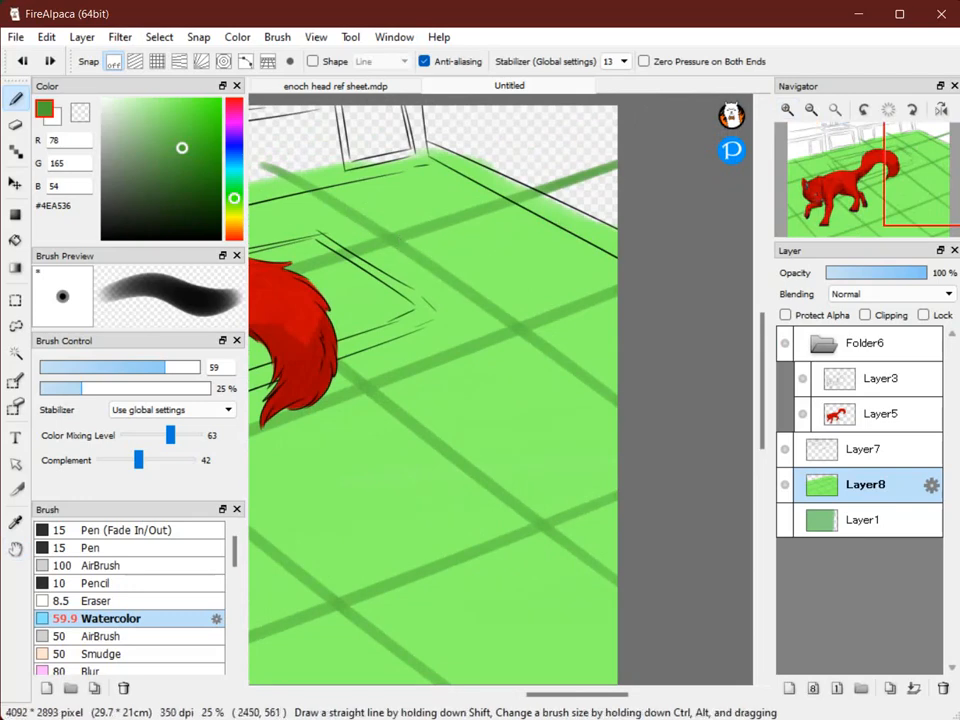
{"action": "left_click_drag", "start_coordinate": [234, 219], "coordinate": [234, 214]}
{"action": "left_click_drag", "start_coordinate": [166, 119], "coordinate": [161, 101]}
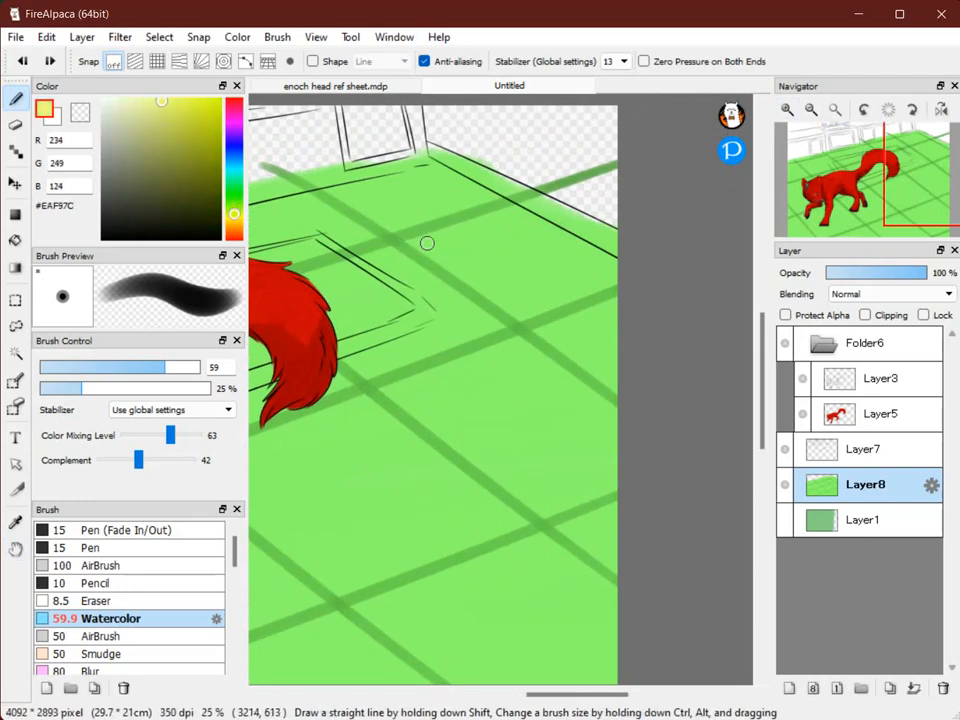
{"action": "left_click_drag", "start_coordinate": [418, 243], "coordinate": [622, 263]}
{"action": "left_click_drag", "start_coordinate": [527, 205], "coordinate": [523, 308]}
{"action": "left_click_drag", "start_coordinate": [401, 397], "coordinate": [621, 448]}
{"action": "left_click_drag", "start_coordinate": [515, 345], "coordinate": [546, 487]}
Continue the pale yellow crosses in the lower-right floor tiles and around the canine's hind legs
{"action": "left_click_drag", "start_coordinate": [379, 541], "coordinate": [437, 371]}
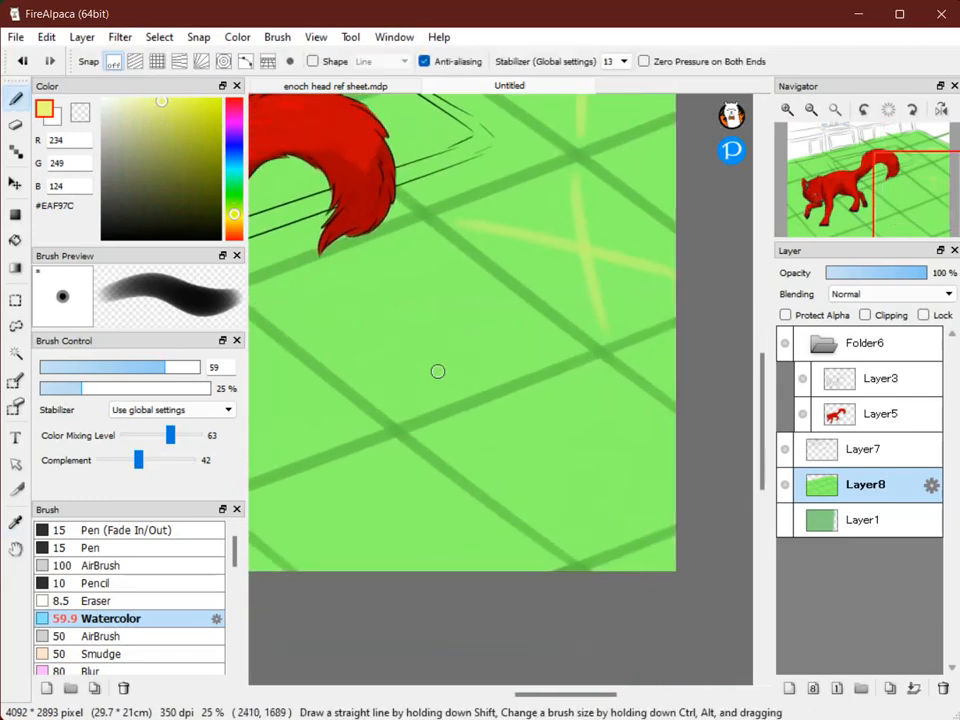
{"action": "left_click_drag", "start_coordinate": [593, 376], "coordinate": [615, 541]}
{"action": "left_click_drag", "start_coordinate": [452, 435], "coordinate": [680, 456]}
{"action": "mouse_move", "coordinate": [373, 470]}
{"action": "left_mouse_down"}
{"action": "mouse_move", "coordinate": [583, 401]}
{"action": "mouse_move", "coordinate": [531, 390]}
{"action": "left_mouse_up"}
{"action": "mouse_move", "coordinate": [247, 300]}
{"action": "left_mouse_down"}
{"action": "mouse_move", "coordinate": [458, 300]}
{"action": "mouse_move", "coordinate": [213, 300]}
{"action": "mouse_move", "coordinate": [477, 330]}
{"action": "left_mouse_up"}
{"action": "mouse_move", "coordinate": [344, 234]}
{"action": "left_mouse_down"}
{"action": "mouse_move", "coordinate": [364, 374]}
{"action": "mouse_move", "coordinate": [528, 284]}
{"action": "mouse_move", "coordinate": [604, 264]}
{"action": "left_mouse_up"}
{"action": "left_click_drag", "start_coordinate": [582, 421], "coordinate": [588, 353]}
{"action": "mouse_move", "coordinate": [557, 98]}
{"action": "left_mouse_down"}
{"action": "mouse_move", "coordinate": [365, 369]}
{"action": "mouse_move", "coordinate": [417, 371]}
{"action": "left_mouse_up"}
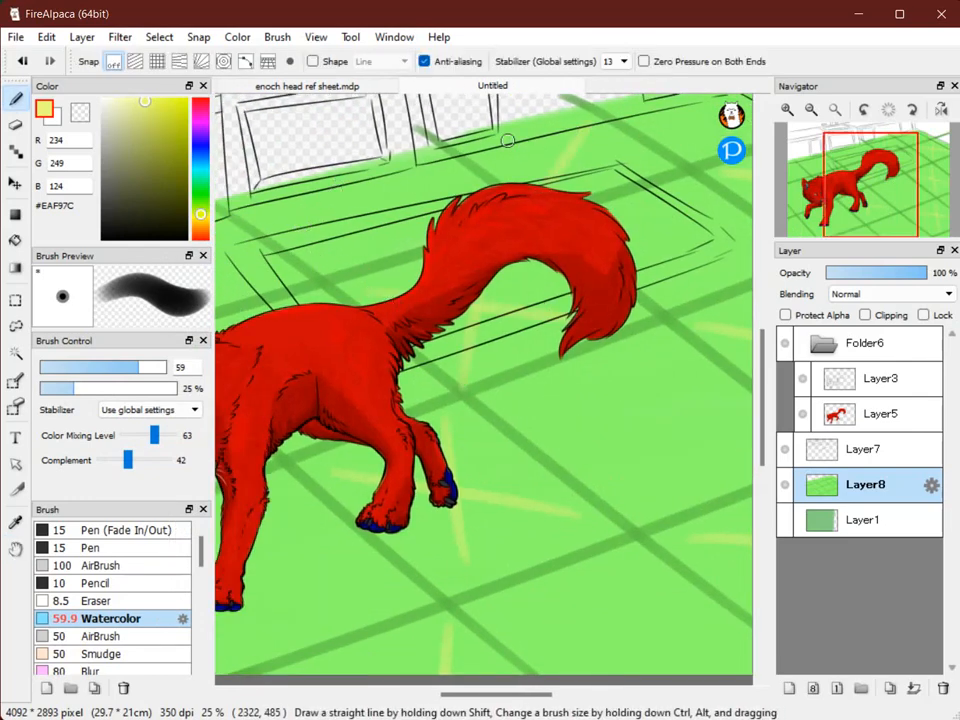
Add pale yellow crosses to the floor tiles near the cabinets, around the head and along the lower-left corner
{"action": "key", "text": "space"}
{"action": "left_click_drag", "start_coordinate": [686, 158], "coordinate": [380, 287]}
{"action": "left_click_drag", "start_coordinate": [222, 352], "coordinate": [700, 180]}
{"action": "left_click_drag", "start_coordinate": [475, 288], "coordinate": [554, 287]}
{"action": "left_click_drag", "start_coordinate": [414, 214], "coordinate": [313, 284]}
{"action": "key", "text": "space"}
{"action": "left_click_drag", "start_coordinate": [282, 401], "coordinate": [397, 257]}
{"action": "key", "text": "space"}
{"action": "left_click_drag", "start_coordinate": [573, 418], "coordinate": [526, 276]}
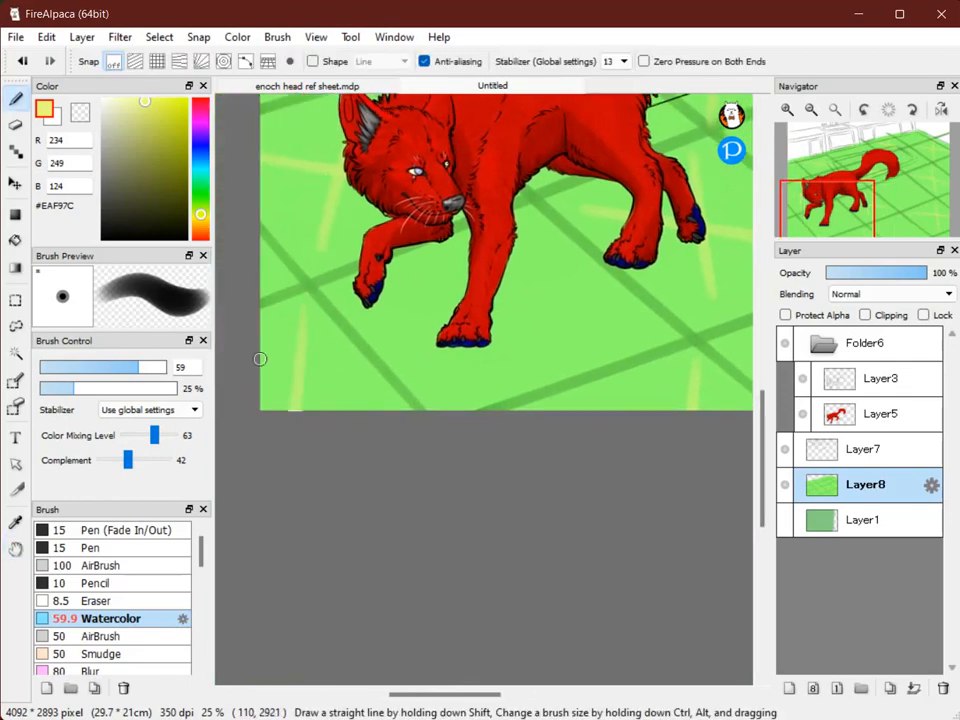
Paint the rug's border golden yellow (#FFD33C) with the Watercolor brush at size 154
{"action": "key", "text": "space"}
{"action": "mouse_move", "coordinate": [399, 302]}
{"action": "left_mouse_down"}
{"action": "mouse_move", "coordinate": [329, 647]}
{"action": "mouse_move", "coordinate": [446, 585]}
{"action": "mouse_move", "coordinate": [146, 648]}
{"action": "mouse_move", "coordinate": [116, 593]}
{"action": "left_mouse_up"}
{"action": "left_click_drag", "start_coordinate": [308, 211], "coordinate": [342, 203]}
{"action": "left_click_drag", "start_coordinate": [201, 214], "coordinate": [201, 222]}
{"action": "left_click_drag", "start_coordinate": [166, 98], "coordinate": [168, 98]}
{"action": "left_click", "coordinate": [16, 98]}
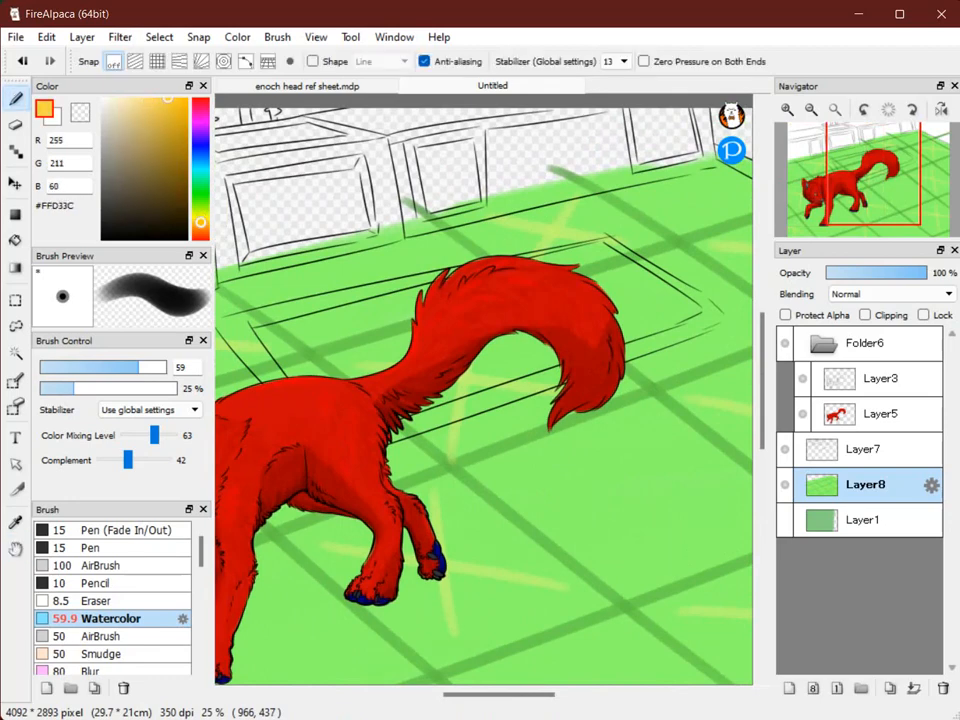
{"action": "left_click_drag", "start_coordinate": [142, 367], "coordinate": [194, 367]}
{"action": "mouse_move", "coordinate": [283, 385]}
{"action": "left_mouse_down"}
{"action": "mouse_move", "coordinate": [247, 335]}
{"action": "mouse_move", "coordinate": [266, 368]}
{"action": "left_mouse_up"}
{"action": "mouse_move", "coordinate": [370, 312]}
{"action": "left_mouse_down"}
{"action": "mouse_move", "coordinate": [226, 325]}
{"action": "mouse_move", "coordinate": [287, 327]}
{"action": "mouse_move", "coordinate": [464, 293]}
{"action": "left_mouse_up"}
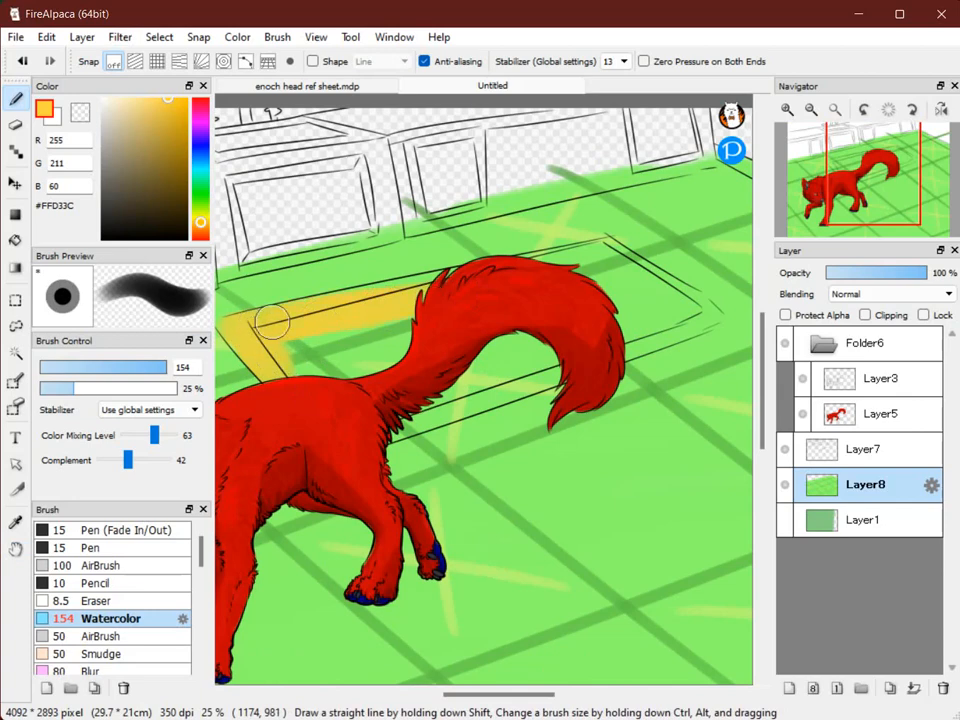
{"action": "left_click_drag", "start_coordinate": [406, 296], "coordinate": [561, 260]}
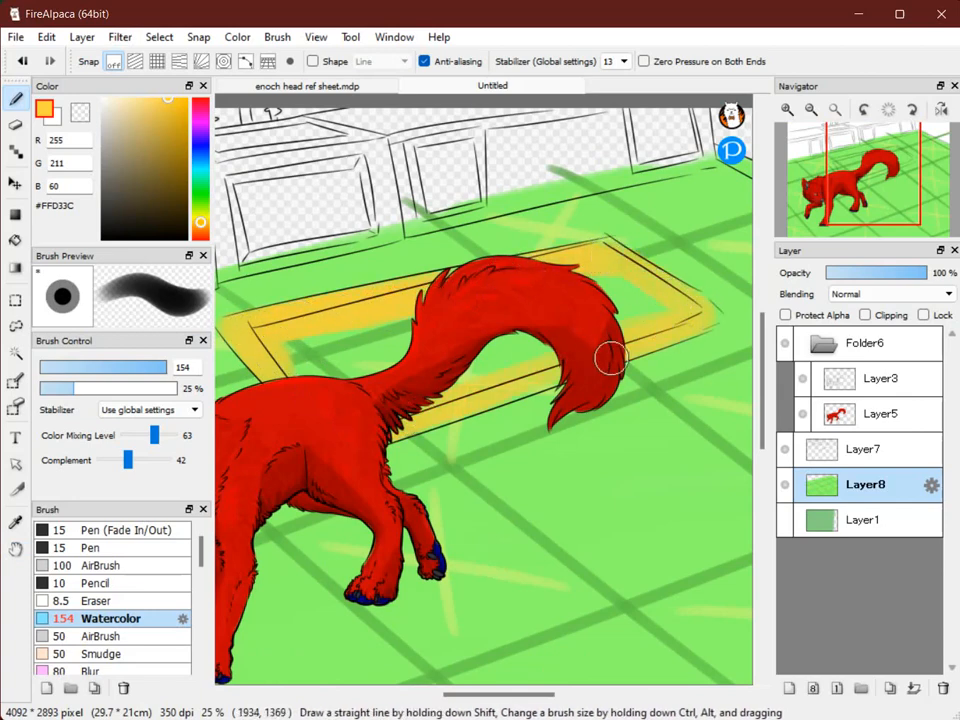
{"action": "left_click", "coordinate": [201, 147]}
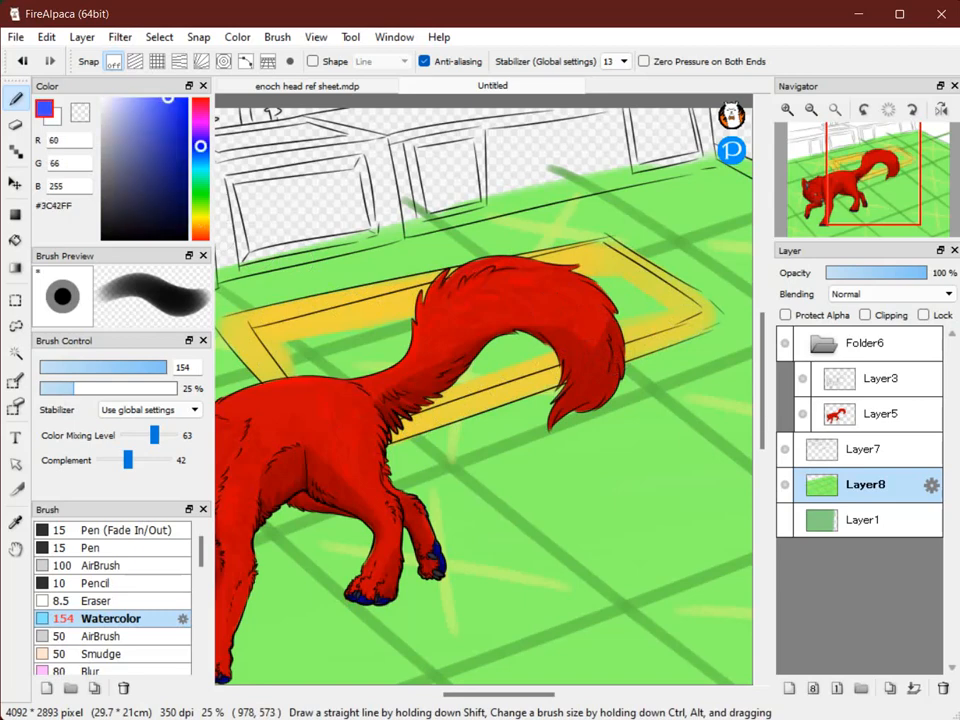
{"action": "left_click", "coordinate": [136, 131]}
{"action": "left_click_drag", "start_coordinate": [140, 137], "coordinate": [186, 99]}
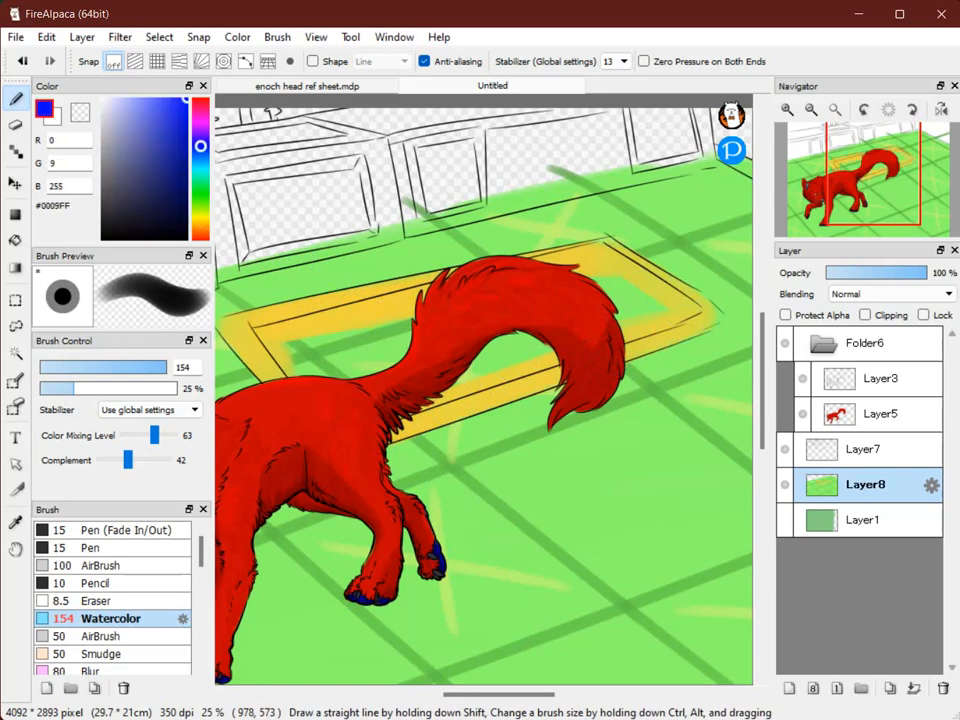
{"action": "mouse_move", "coordinate": [439, 345]}
{"action": "left_mouse_down"}
{"action": "mouse_move", "coordinate": [379, 346]}
{"action": "mouse_move", "coordinate": [423, 332]}
{"action": "mouse_move", "coordinate": [449, 300]}
{"action": "left_mouse_up"}
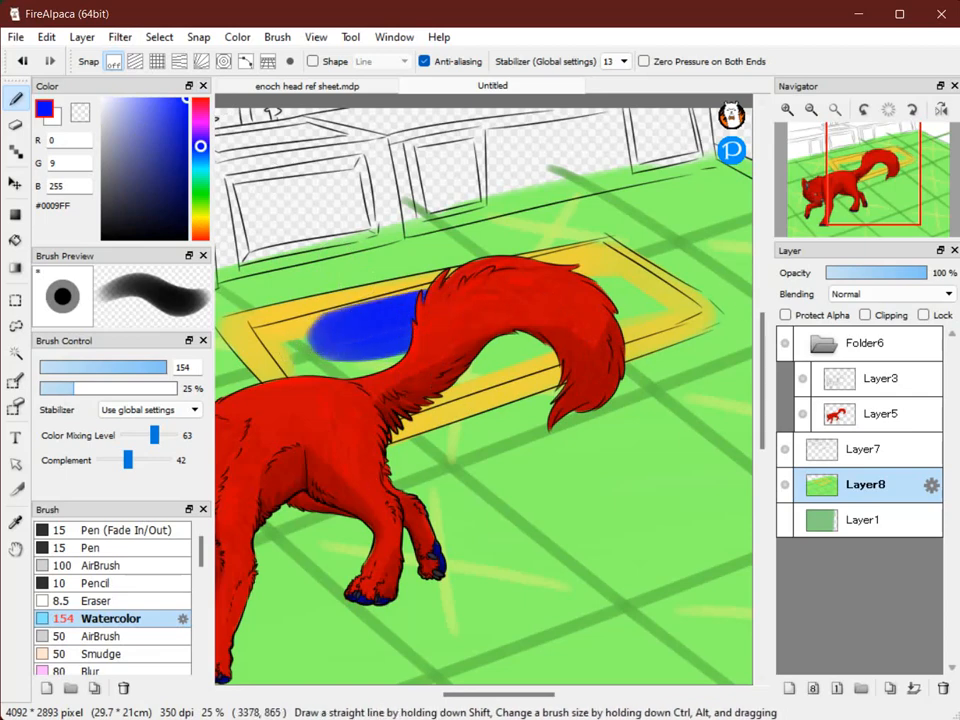
{"action": "key", "text": "space"}
{"action": "left_click_drag", "start_coordinate": [502, 395], "coordinate": [562, 385]}
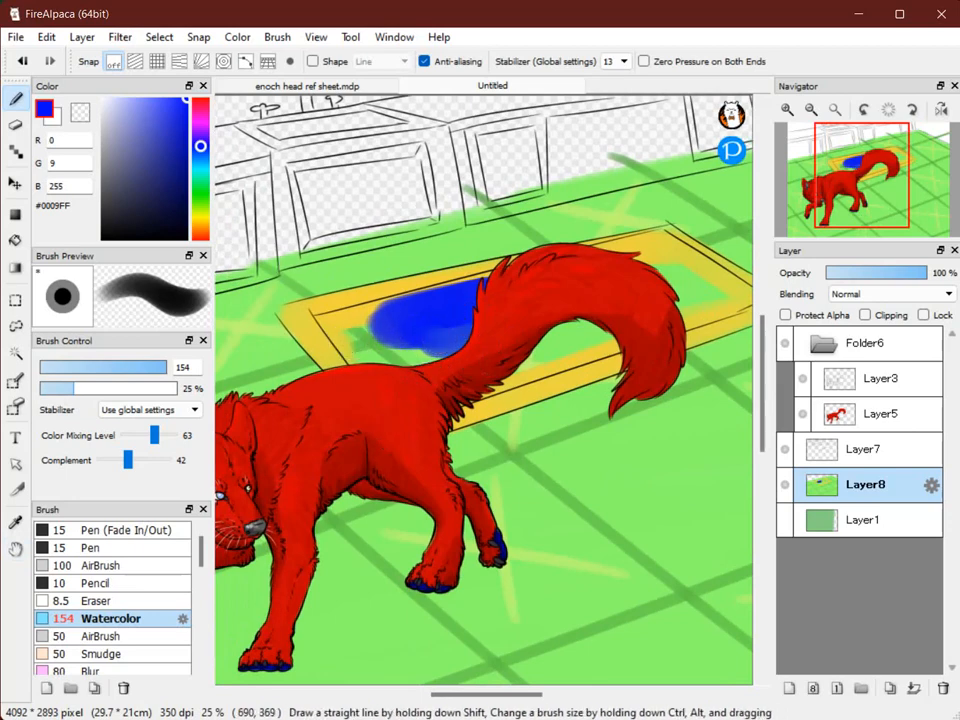
{"action": "left_click", "coordinate": [200, 120]}
{"action": "left_click_drag", "start_coordinate": [482, 315], "coordinate": [469, 325]}
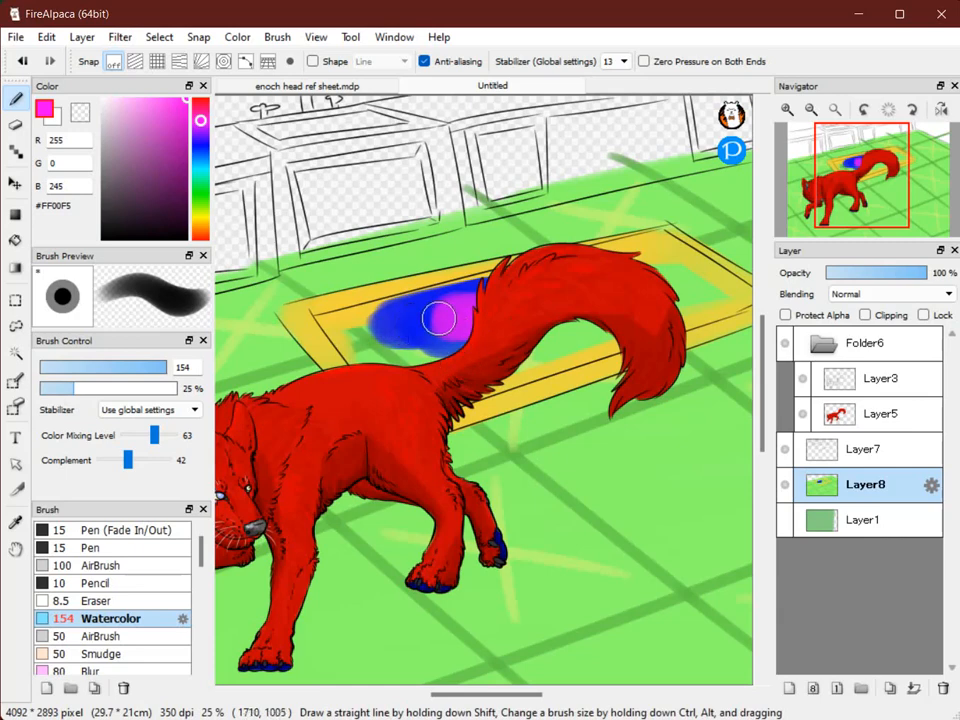
{"action": "key", "text": "ctrl+z"}
{"action": "key", "text": "ctrl+z"}
{"action": "key", "text": "ctrl+z"}
{"action": "key", "text": "ctrl+z"}
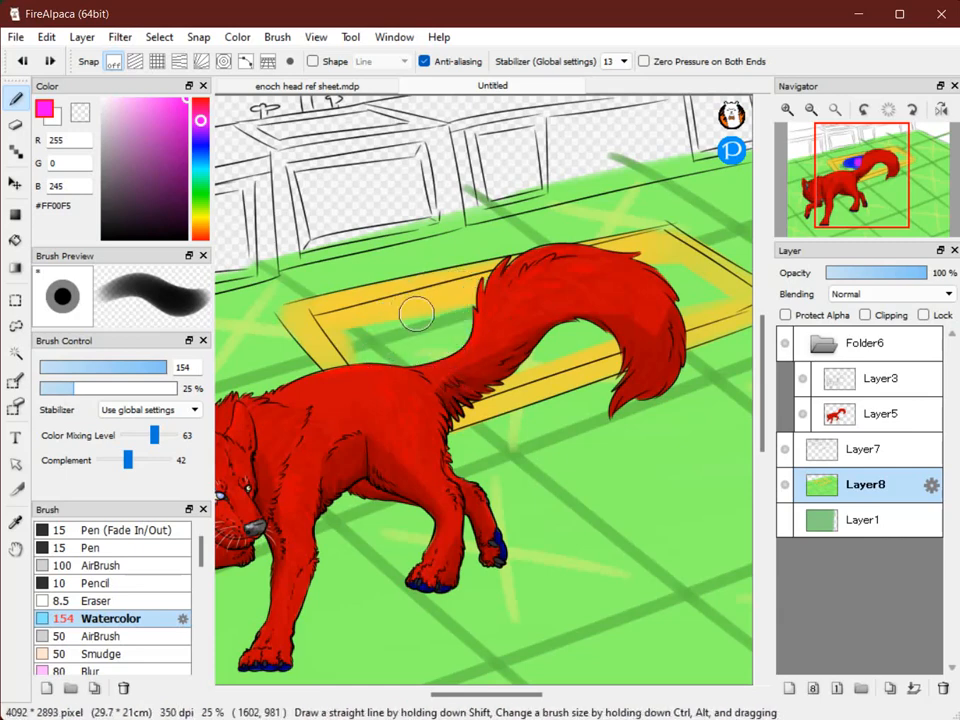
Fill the rug's inner area with muted blue (#5C68AD) around the tail, using the Watercolor brush at size 102
{"action": "left_click", "coordinate": [200, 148]}
{"action": "left_click_drag", "start_coordinate": [112, 118], "coordinate": [146, 144]}
{"action": "mouse_move", "coordinate": [383, 345]}
{"action": "left_mouse_down"}
{"action": "mouse_move", "coordinate": [380, 322]}
{"action": "mouse_move", "coordinate": [439, 304]}
{"action": "mouse_move", "coordinate": [324, 332]}
{"action": "mouse_move", "coordinate": [327, 319]}
{"action": "mouse_move", "coordinate": [282, 301]}
{"action": "left_mouse_up"}
{"action": "left_click_drag", "start_coordinate": [352, 327], "coordinate": [405, 408]}
{"action": "mouse_move", "coordinate": [331, 322]}
{"action": "left_mouse_down"}
{"action": "mouse_move", "coordinate": [364, 349]}
{"action": "mouse_move", "coordinate": [466, 314]}
{"action": "left_mouse_up"}
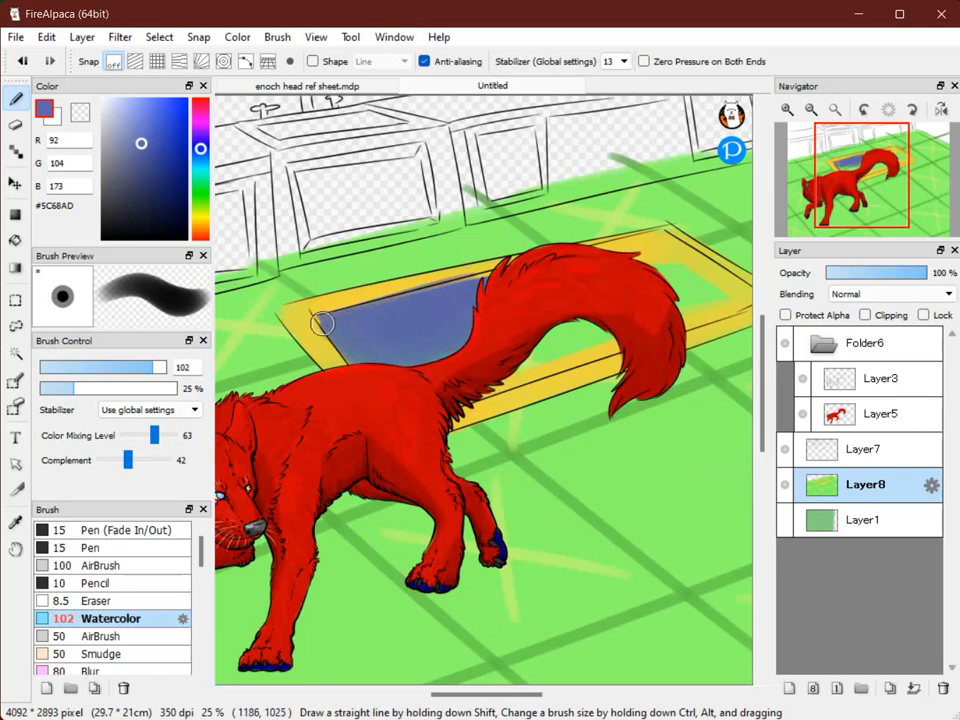
{"action": "mouse_move", "coordinate": [561, 306]}
{"action": "left_mouse_down"}
{"action": "mouse_move", "coordinate": [658, 315]}
{"action": "mouse_move", "coordinate": [614, 345]}
{"action": "left_mouse_up"}
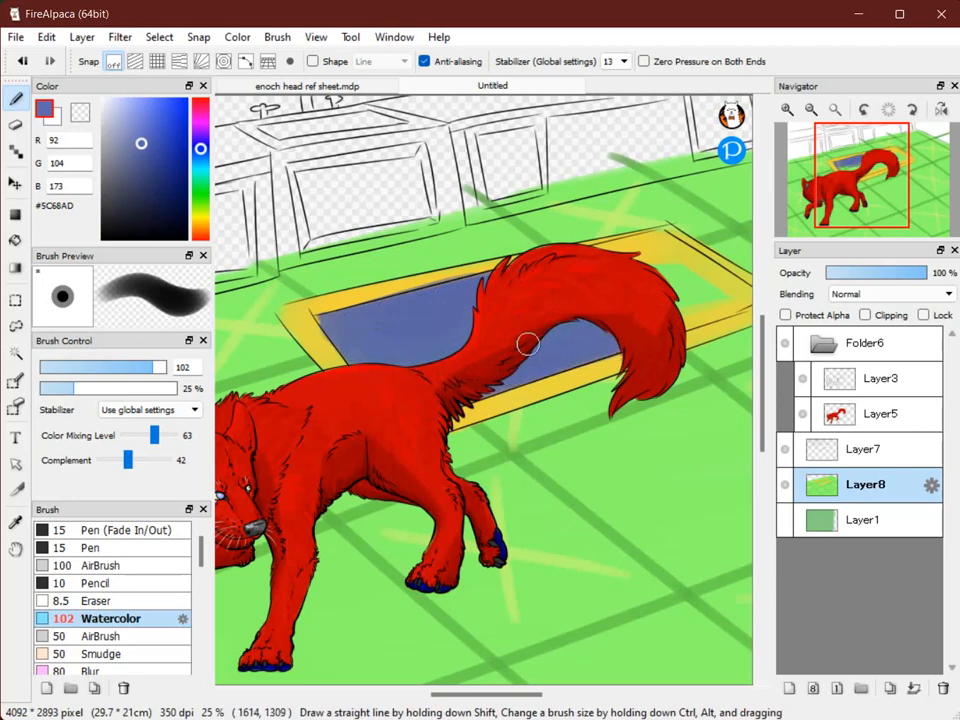
{"action": "mouse_move", "coordinate": [636, 270]}
{"action": "left_mouse_down"}
{"action": "mouse_move", "coordinate": [570, 261]}
{"action": "mouse_move", "coordinate": [658, 305]}
{"action": "mouse_move", "coordinate": [631, 226]}
{"action": "mouse_move", "coordinate": [681, 299]}
{"action": "left_mouse_up"}
{"action": "mouse_move", "coordinate": [605, 320]}
{"action": "left_mouse_down"}
{"action": "mouse_move", "coordinate": [687, 298]}
{"action": "mouse_move", "coordinate": [599, 318]}
{"action": "mouse_move", "coordinate": [660, 287]}
{"action": "mouse_move", "coordinate": [629, 277]}
{"action": "mouse_move", "coordinate": [602, 261]}
{"action": "left_mouse_up"}
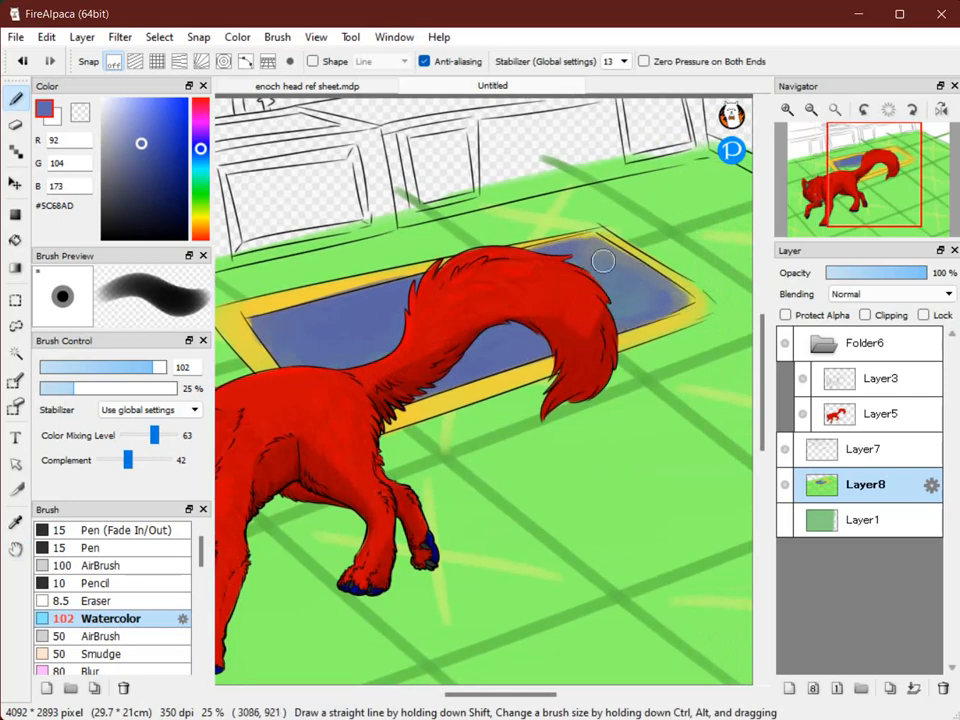
{"action": "left_click_drag", "start_coordinate": [671, 302], "coordinate": [619, 262]}
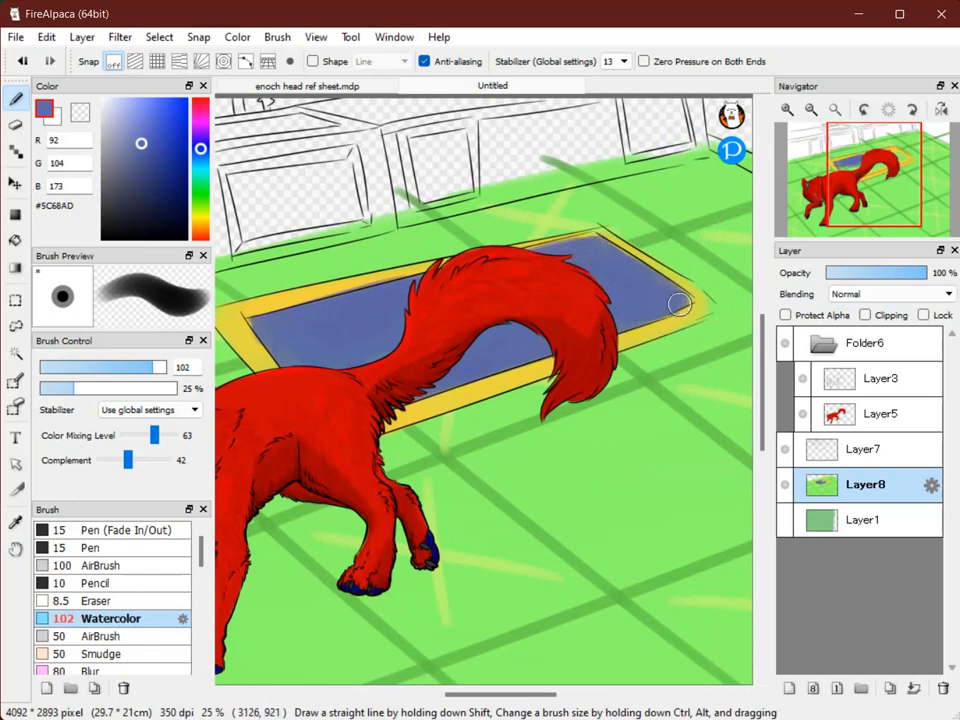
Choose light yellow (#FFF977) and paint the side wall above its base lines
{"action": "key", "text": "space"}
{"action": "mouse_move", "coordinate": [562, 286]}
{"action": "left_mouse_down"}
{"action": "mouse_move", "coordinate": [411, 342]}
{"action": "mouse_move", "coordinate": [328, 351]}
{"action": "mouse_move", "coordinate": [300, 374]}
{"action": "mouse_move", "coordinate": [300, 394]}
{"action": "mouse_move", "coordinate": [282, 394]}
{"action": "left_mouse_up"}
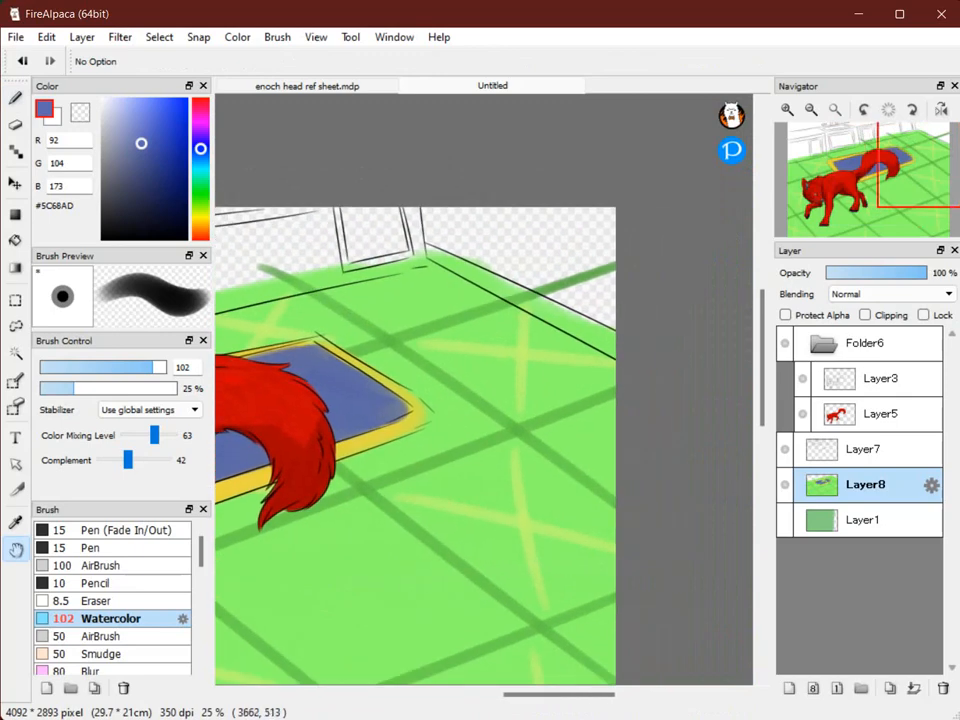
{"action": "left_click", "coordinate": [200, 217]}
{"action": "left_click", "coordinate": [147, 97]}
{"action": "key", "text": "b"}
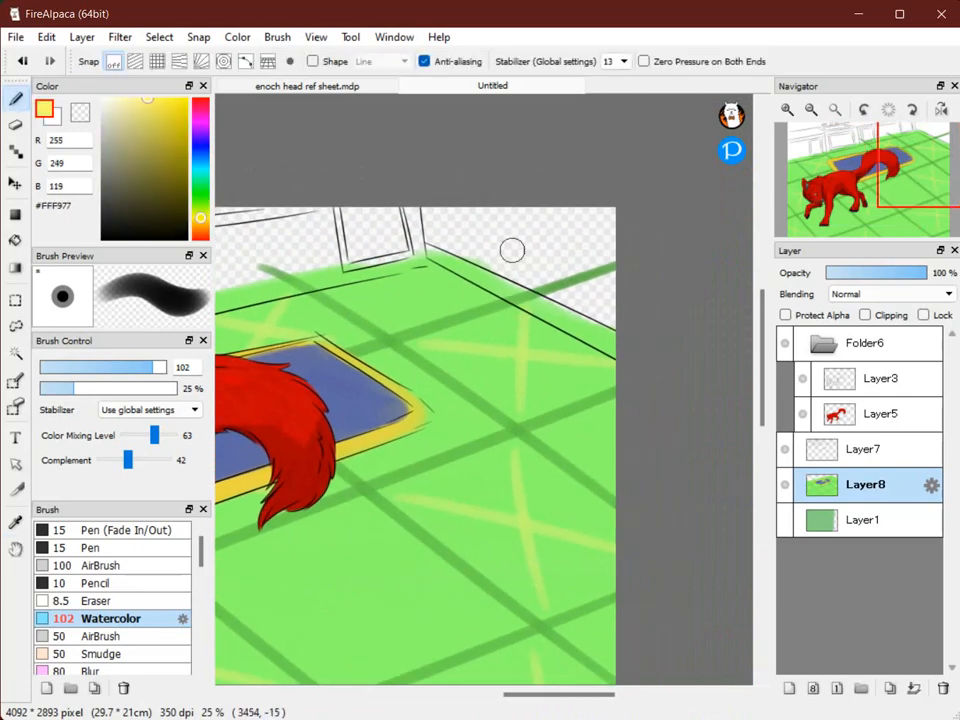
{"action": "left_click_drag", "start_coordinate": [428, 216], "coordinate": [578, 292]}
{"action": "mouse_move", "coordinate": [493, 244]}
{"action": "left_mouse_down"}
{"action": "mouse_move", "coordinate": [489, 270]}
{"action": "mouse_move", "coordinate": [484, 244]}
{"action": "mouse_move", "coordinate": [587, 240]}
{"action": "mouse_move", "coordinate": [428, 209]}
{"action": "left_mouse_up"}
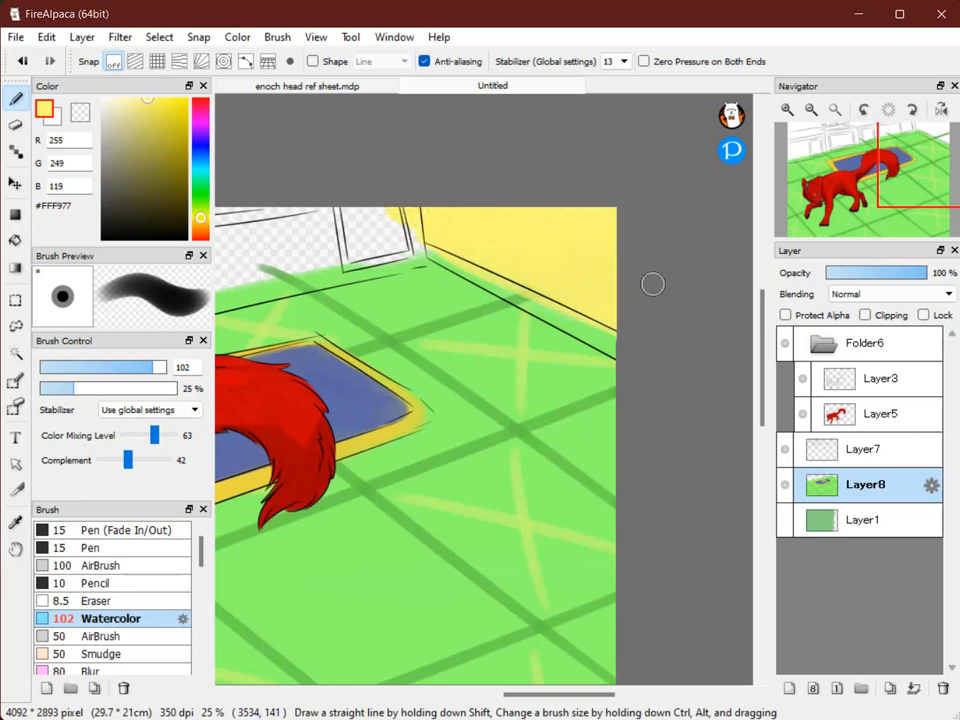
Paint the baseboard between the side wall's two base lines dark green (#347124)
{"action": "right_click", "coordinate": [388, 344]}
{"action": "left_click", "coordinate": [160, 177]}
{"action": "mouse_move", "coordinate": [439, 252]}
{"action": "left_mouse_down"}
{"action": "mouse_move", "coordinate": [526, 300]}
{"action": "mouse_move", "coordinate": [434, 263]}
{"action": "mouse_move", "coordinate": [588, 332]}
{"action": "mouse_move", "coordinate": [492, 279]}
{"action": "mouse_move", "coordinate": [650, 369]}
{"action": "mouse_move", "coordinate": [549, 304]}
{"action": "mouse_move", "coordinate": [673, 370]}
{"action": "mouse_move", "coordinate": [410, 242]}
{"action": "mouse_move", "coordinate": [546, 300]}
{"action": "mouse_move", "coordinate": [506, 292]}
{"action": "mouse_move", "coordinate": [640, 357]}
{"action": "mouse_move", "coordinate": [465, 270]}
{"action": "mouse_move", "coordinate": [612, 343]}
{"action": "left_mouse_up"}
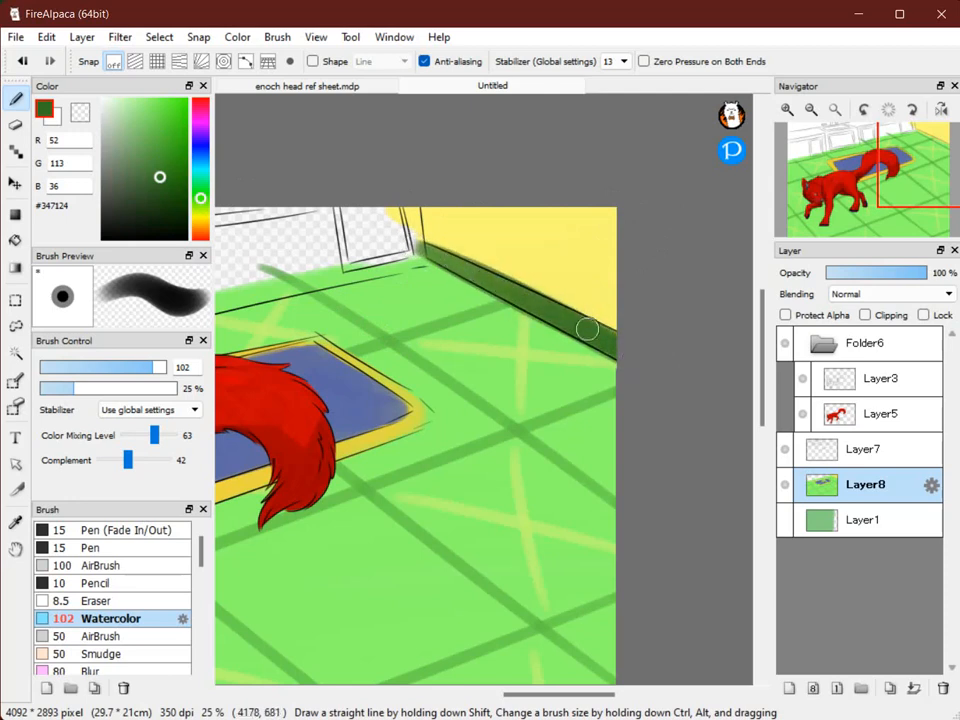
Paint vertical stripes in darker yellow (#C2BC37) on the side wall
{"action": "left_click", "coordinate": [561, 222], "text": "alt"}
{"action": "left_click", "coordinate": [160, 131]}
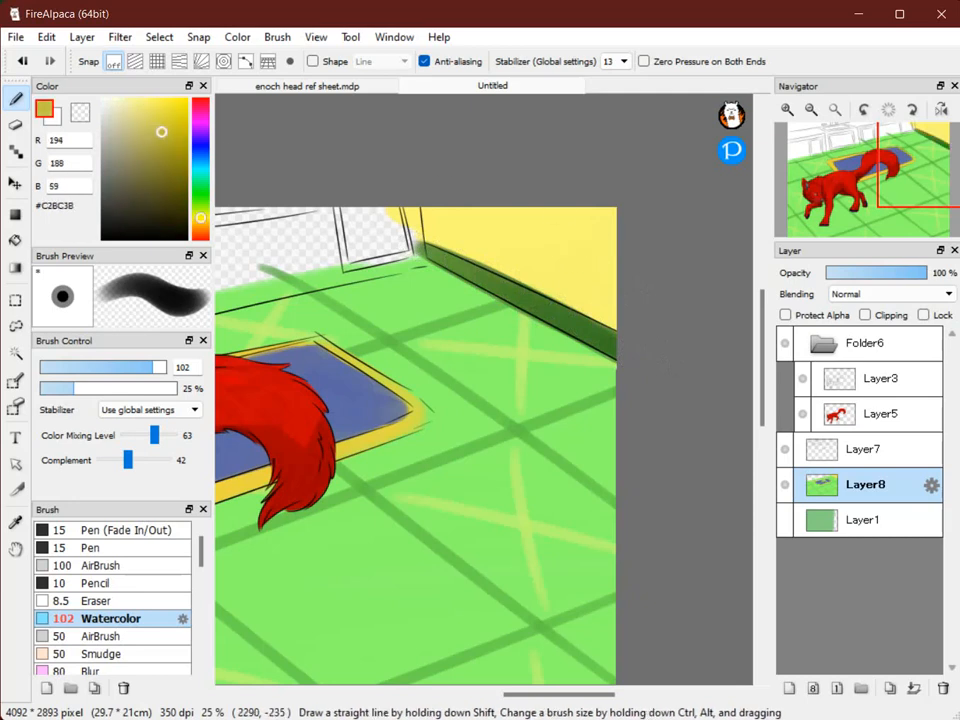
{"action": "mouse_move", "coordinate": [596, 212]}
{"action": "left_mouse_down"}
{"action": "mouse_move", "coordinate": [605, 316]}
{"action": "mouse_move", "coordinate": [596, 228]}
{"action": "mouse_move", "coordinate": [565, 244]}
{"action": "mouse_move", "coordinate": [551, 204]}
{"action": "mouse_move", "coordinate": [539, 293]}
{"action": "mouse_move", "coordinate": [545, 223]}
{"action": "mouse_move", "coordinate": [551, 237]}
{"action": "mouse_move", "coordinate": [490, 238]}
{"action": "left_mouse_up"}
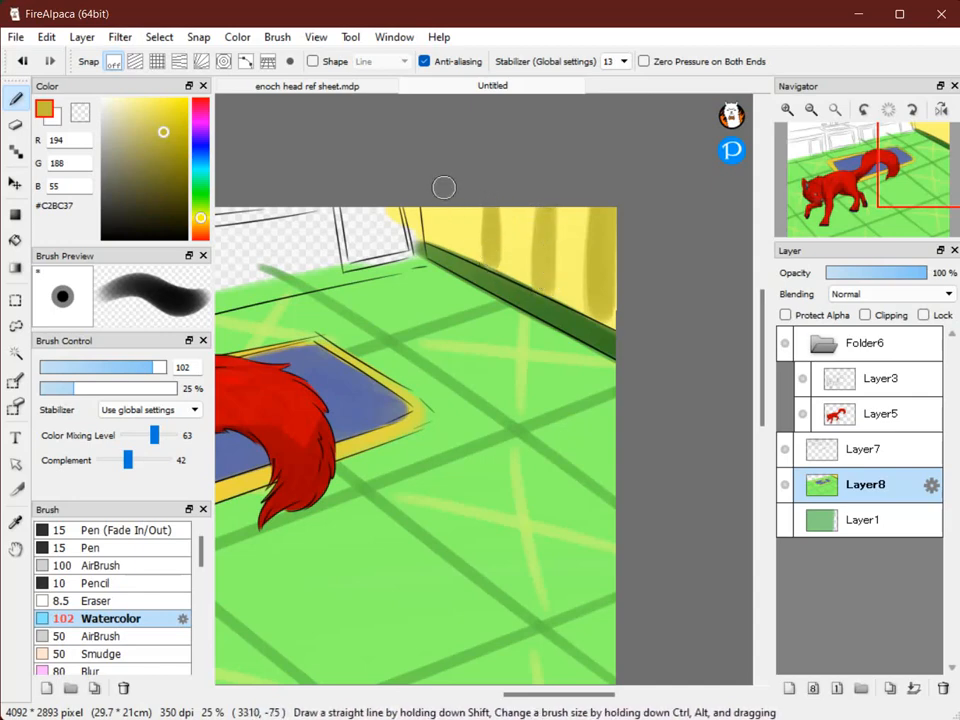
Pick light yellow (#FCF775) from the side wall and paint the back wall above the counter
{"action": "key", "text": "space"}
{"action": "left_click_drag", "start_coordinate": [501, 159], "coordinate": [569, 102]}
{"action": "left_click_drag", "start_coordinate": [272, 418], "coordinate": [728, 438]}
{"action": "left_click_drag", "start_coordinate": [745, 256], "coordinate": [442, 259]}
{"action": "right_click", "coordinate": [700, 204]}
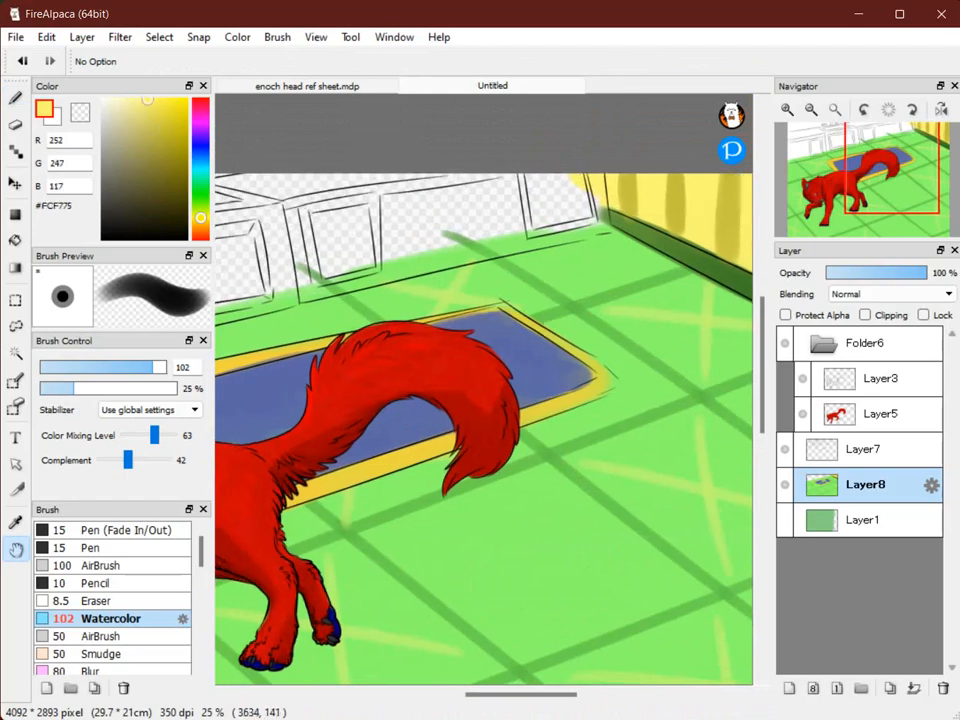
{"action": "left_click_drag", "start_coordinate": [285, 211], "coordinate": [585, 238]}
{"action": "left_click_drag", "start_coordinate": [535, 206], "coordinate": [222, 240]}
{"action": "key", "text": "space"}
{"action": "mouse_move", "coordinate": [311, 228]}
{"action": "left_mouse_down"}
{"action": "mouse_move", "coordinate": [452, 223]}
{"action": "mouse_move", "coordinate": [256, 225]}
{"action": "left_mouse_up"}
{"action": "key", "text": "space"}
{"action": "left_click_drag", "start_coordinate": [600, 380], "coordinate": [280, 350]}
Pick the darker stripe yellow (#C5C03C) and paint vertical stripes on the back wall above the counter
{"action": "right_click", "coordinate": [684, 231]}
{"action": "left_click_drag", "start_coordinate": [366, 255], "coordinate": [833, 214]}
{"action": "mouse_move", "coordinate": [338, 228]}
{"action": "left_mouse_down"}
{"action": "mouse_move", "coordinate": [332, 135]}
{"action": "mouse_move", "coordinate": [334, 228]}
{"action": "left_mouse_up"}
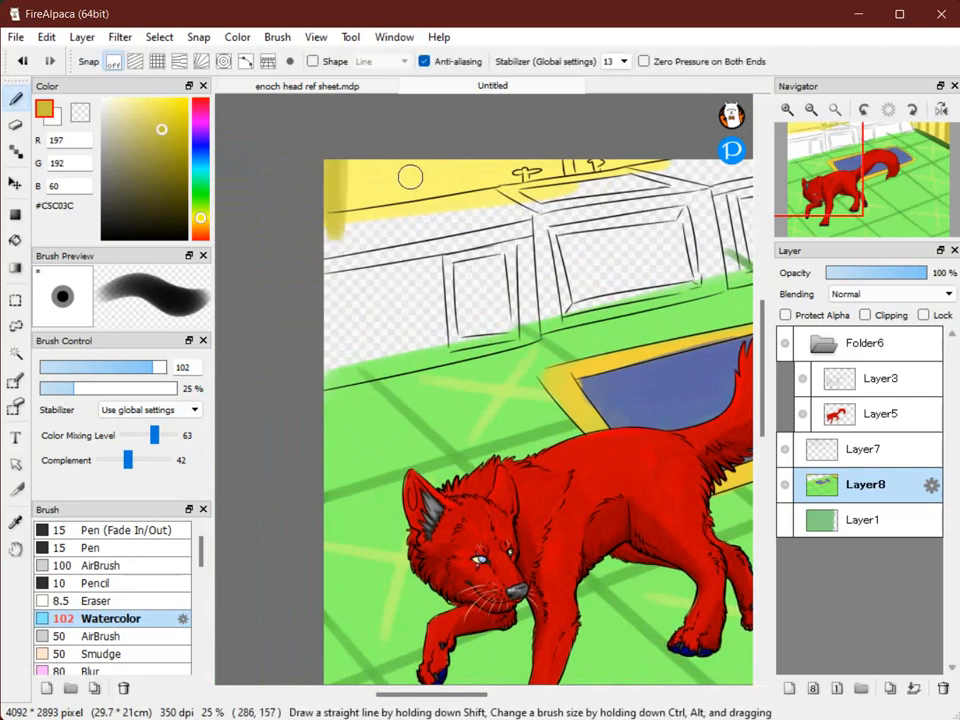
{"action": "mouse_move", "coordinate": [395, 200]}
{"action": "left_mouse_down"}
{"action": "mouse_move", "coordinate": [391, 141]}
{"action": "mouse_move", "coordinate": [395, 204]}
{"action": "left_mouse_up"}
{"action": "left_click_drag", "start_coordinate": [456, 152], "coordinate": [453, 205]}
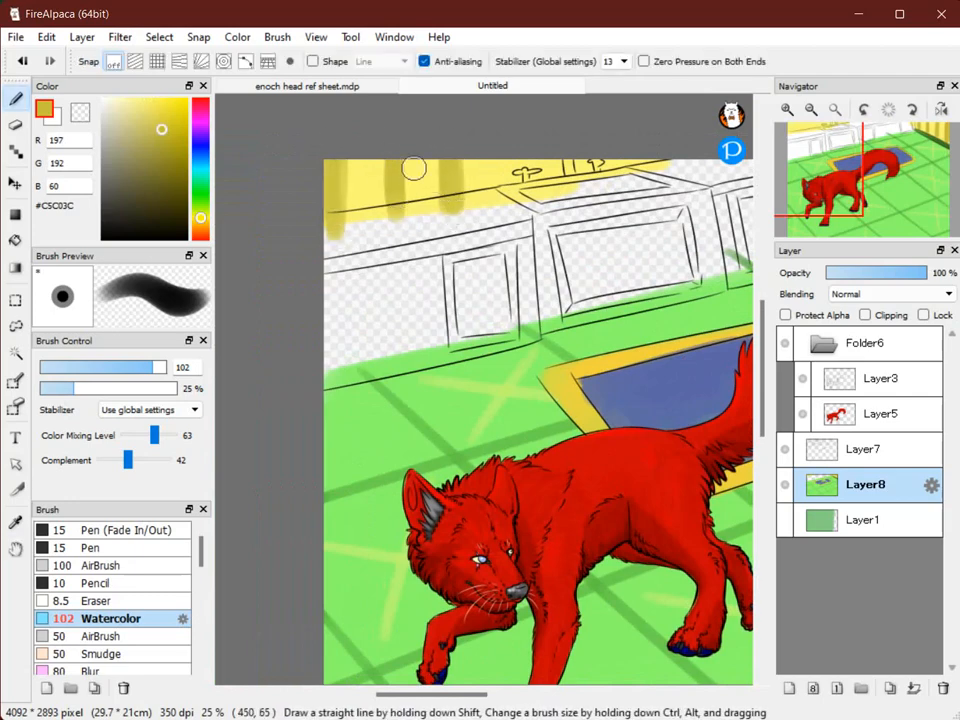
{"action": "mouse_move", "coordinate": [504, 156]}
{"action": "left_mouse_down"}
{"action": "mouse_move", "coordinate": [506, 184]}
{"action": "mouse_move", "coordinate": [510, 160]}
{"action": "left_mouse_up"}
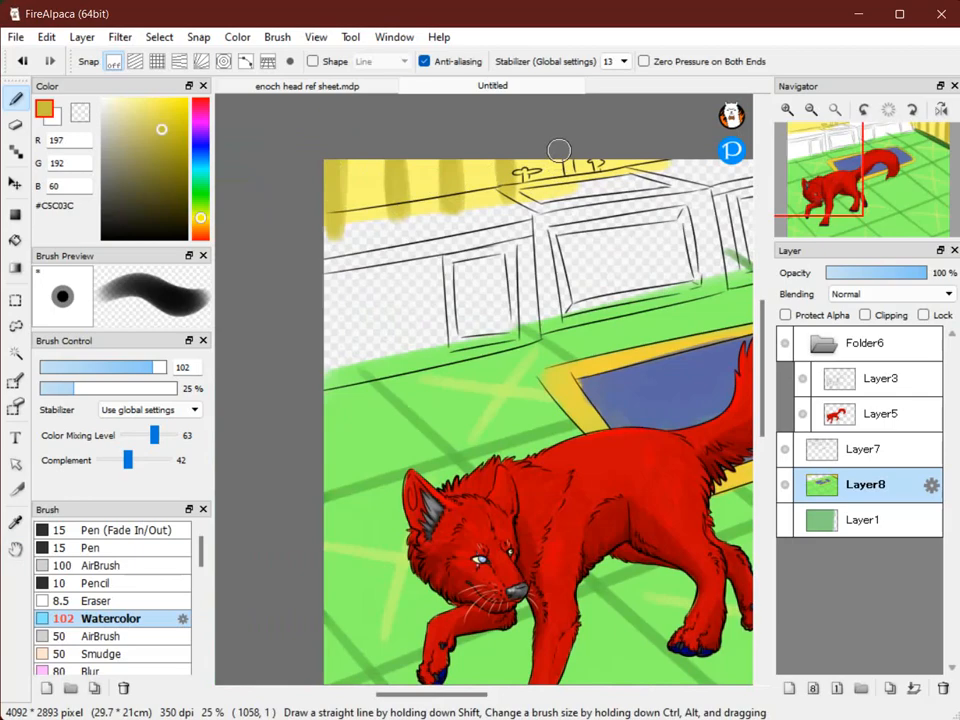
Choose dark green (#48812B) and fill the cabinets nearest the room corner with the Watercolor brush at size 102
{"action": "left_click_drag", "start_coordinate": [665, 336], "coordinate": [526, 295]}
{"action": "left_click_drag", "start_coordinate": [715, 312], "coordinate": [521, 302]}
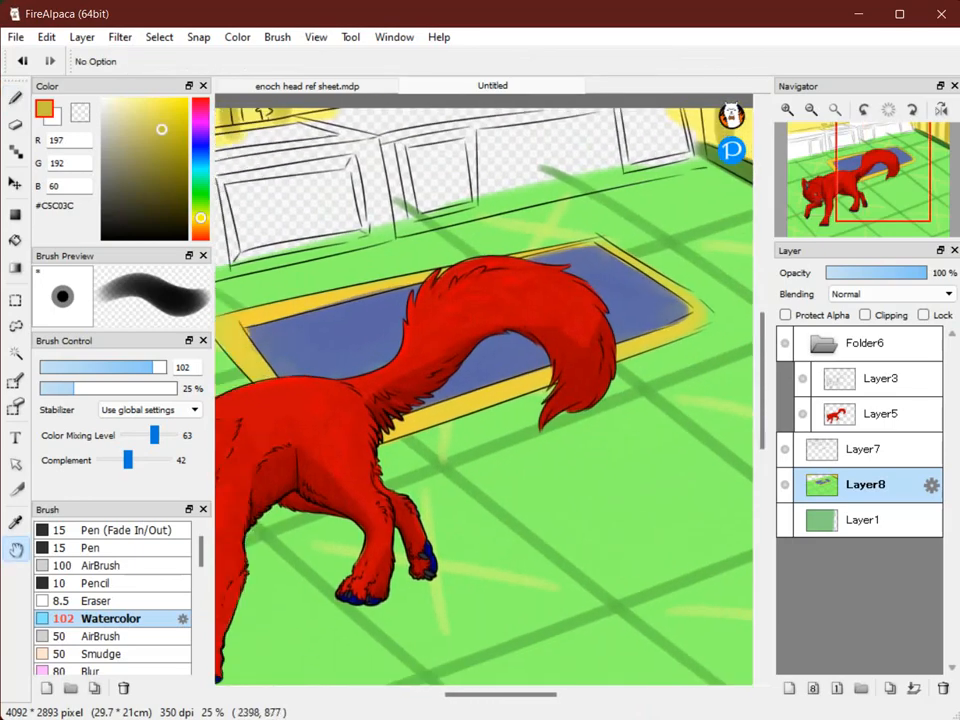
{"action": "left_click_drag", "start_coordinate": [320, 284], "coordinate": [483, 224]}
{"action": "mouse_move", "coordinate": [745, 174]}
{"action": "left_mouse_down"}
{"action": "mouse_move", "coordinate": [406, 266]}
{"action": "mouse_move", "coordinate": [457, 257]}
{"action": "mouse_move", "coordinate": [569, 270]}
{"action": "left_mouse_up"}
{"action": "right_click", "coordinate": [581, 244]}
{"action": "mouse_move", "coordinate": [446, 172]}
{"action": "left_mouse_down"}
{"action": "mouse_move", "coordinate": [546, 183]}
{"action": "mouse_move", "coordinate": [395, 200]}
{"action": "mouse_move", "coordinate": [304, 225]}
{"action": "mouse_move", "coordinate": [243, 262]}
{"action": "mouse_move", "coordinate": [301, 273]}
{"action": "mouse_move", "coordinate": [311, 285]}
{"action": "mouse_move", "coordinate": [415, 268]}
{"action": "mouse_move", "coordinate": [314, 297]}
{"action": "mouse_move", "coordinate": [532, 238]}
{"action": "mouse_move", "coordinate": [479, 255]}
{"action": "mouse_move", "coordinate": [391, 273]}
{"action": "mouse_move", "coordinate": [585, 211]}
{"action": "mouse_move", "coordinate": [582, 191]}
{"action": "mouse_move", "coordinate": [482, 185]}
{"action": "mouse_move", "coordinate": [489, 173]}
{"action": "mouse_move", "coordinate": [594, 167]}
{"action": "mouse_move", "coordinate": [620, 197]}
{"action": "left_mouse_up"}
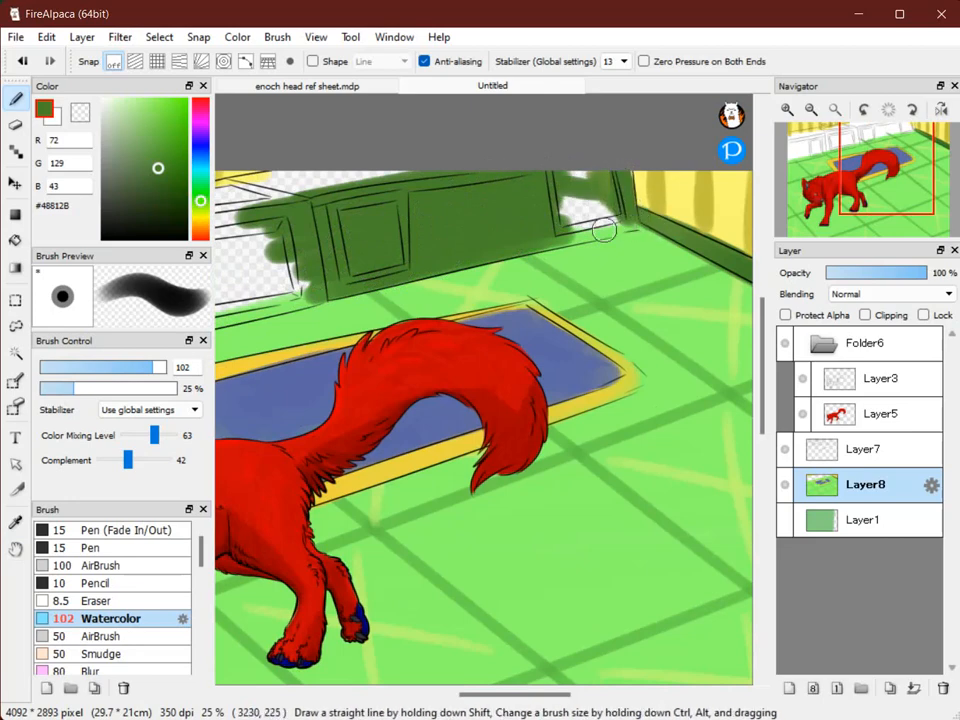
{"action": "left_click_drag", "start_coordinate": [630, 216], "coordinate": [529, 202]}
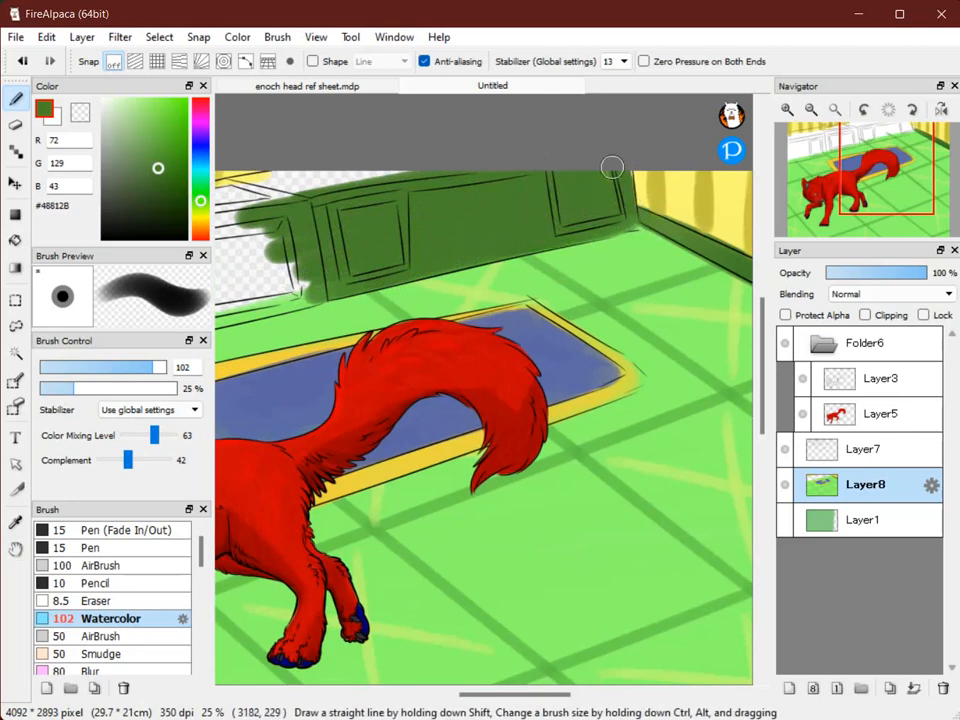
Fill the wide middle cabinet below the sink with the same dark green
{"action": "key", "text": "space"}
{"action": "left_click_drag", "start_coordinate": [429, 254], "coordinate": [641, 225]}
{"action": "mouse_move", "coordinate": [643, 143]}
{"action": "left_mouse_down"}
{"action": "mouse_move", "coordinate": [508, 214]}
{"action": "mouse_move", "coordinate": [461, 184]}
{"action": "mouse_move", "coordinate": [300, 212]}
{"action": "mouse_move", "coordinate": [360, 245]}
{"action": "mouse_move", "coordinate": [310, 275]}
{"action": "mouse_move", "coordinate": [307, 321]}
{"action": "mouse_move", "coordinate": [466, 233]}
{"action": "mouse_move", "coordinate": [442, 237]}
{"action": "mouse_move", "coordinate": [501, 230]}
{"action": "mouse_move", "coordinate": [369, 221]}
{"action": "mouse_move", "coordinate": [258, 250]}
{"action": "left_mouse_up"}
{"action": "key", "text": "space"}
{"action": "left_click_drag", "start_coordinate": [483, 180], "coordinate": [348, 189]}
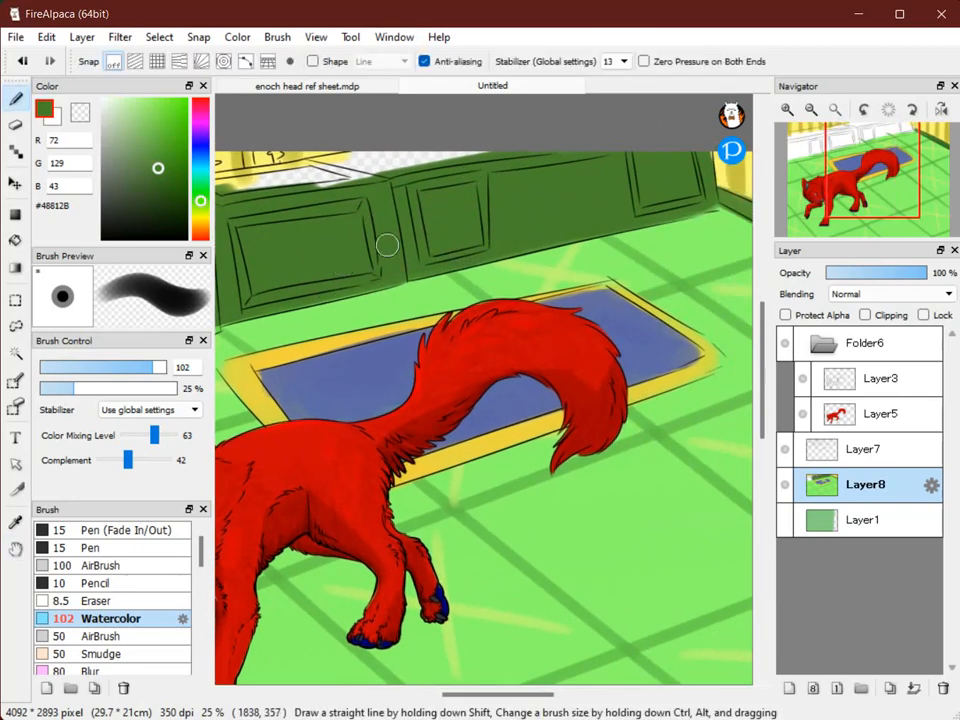
Fill the cabinet and countertop section behind the canine's head with dark green down to the floor line
{"action": "key", "text": "space"}
{"action": "mouse_move", "coordinate": [429, 365]}
{"action": "left_mouse_down"}
{"action": "mouse_move", "coordinate": [647, 312]}
{"action": "mouse_move", "coordinate": [803, 297]}
{"action": "left_mouse_up"}
{"action": "mouse_move", "coordinate": [540, 182]}
{"action": "left_mouse_down"}
{"action": "mouse_move", "coordinate": [429, 188]}
{"action": "mouse_move", "coordinate": [414, 168]}
{"action": "mouse_move", "coordinate": [452, 154]}
{"action": "mouse_move", "coordinate": [388, 152]}
{"action": "mouse_move", "coordinate": [497, 144]}
{"action": "mouse_move", "coordinate": [547, 129]}
{"action": "left_mouse_up"}
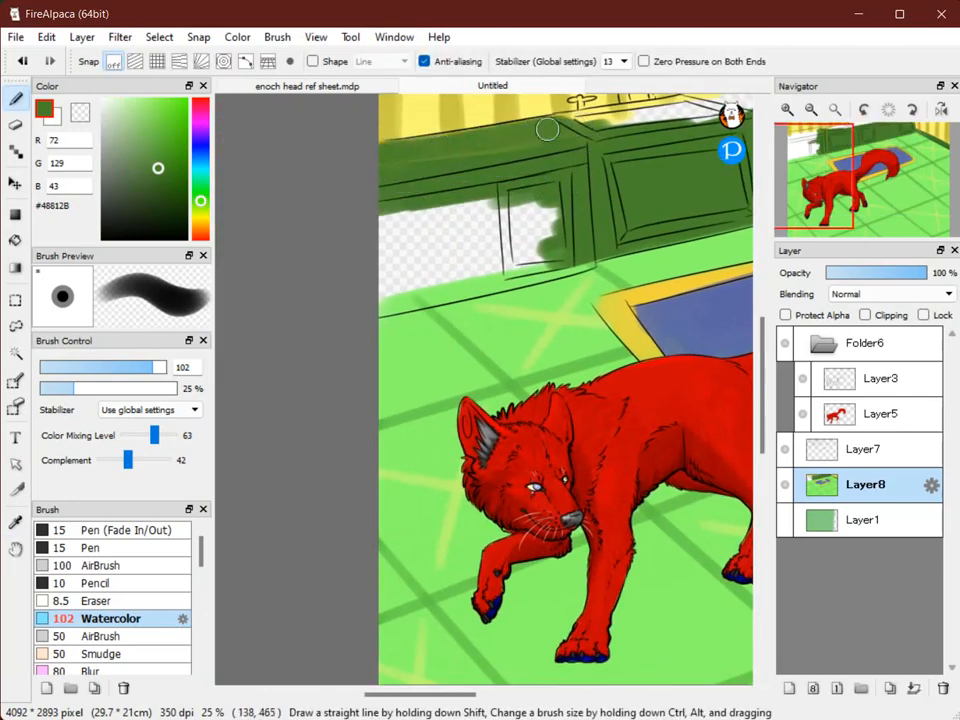
{"action": "mouse_move", "coordinate": [599, 148]}
{"action": "left_mouse_down"}
{"action": "mouse_move", "coordinate": [570, 205]}
{"action": "mouse_move", "coordinate": [372, 305]}
{"action": "mouse_move", "coordinate": [593, 258]}
{"action": "mouse_move", "coordinate": [402, 304]}
{"action": "mouse_move", "coordinate": [540, 230]}
{"action": "mouse_move", "coordinate": [516, 213]}
{"action": "left_mouse_up"}
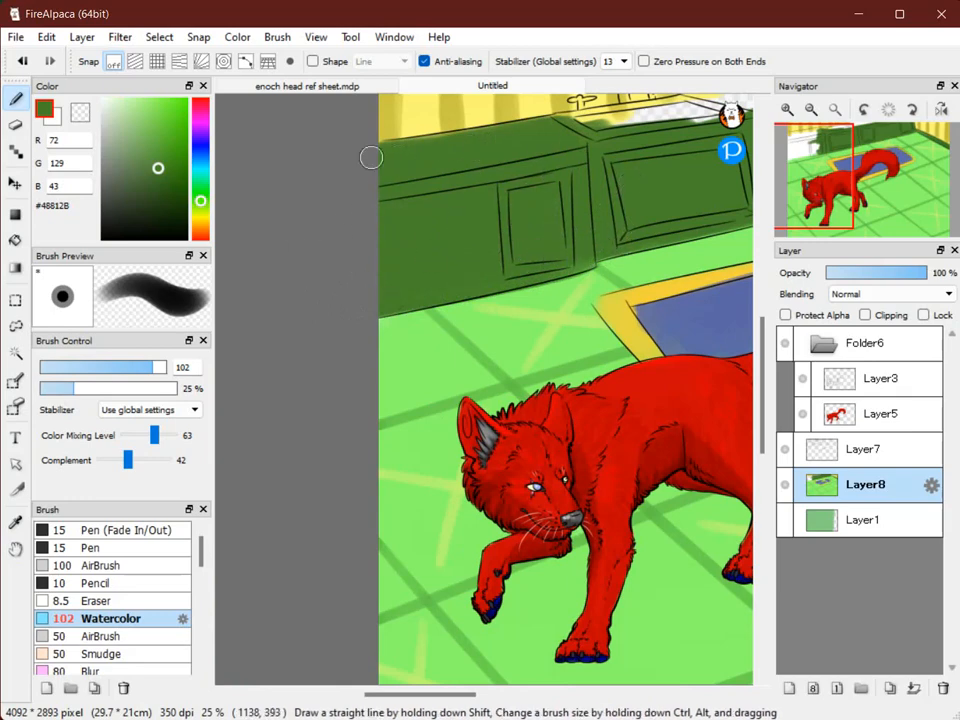
Choose bright yellow (#FFF146), set the brush size to 43, and paint trim along the counter and narrow door behind the canine's head
{"action": "key", "text": "space"}
{"action": "left_click_drag", "start_coordinate": [479, 169], "coordinate": [384, 175]}
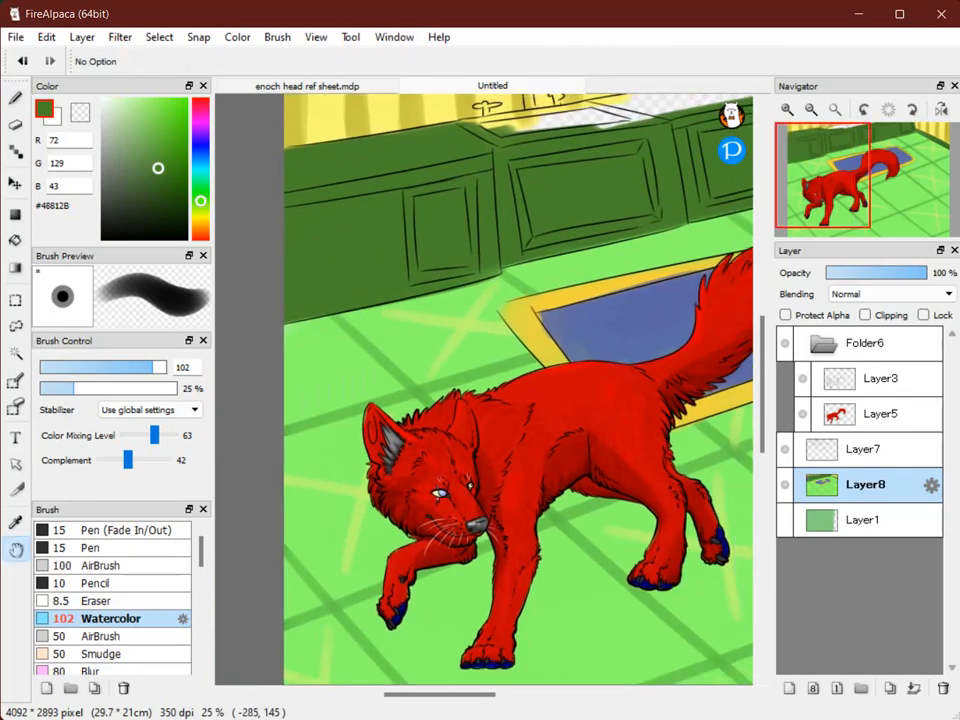
{"action": "left_click", "coordinate": [201, 215]}
{"action": "left_click_drag", "start_coordinate": [201, 215], "coordinate": [201, 218]}
{"action": "left_click", "coordinate": [165, 99]}
{"action": "left_click", "coordinate": [15, 98]}
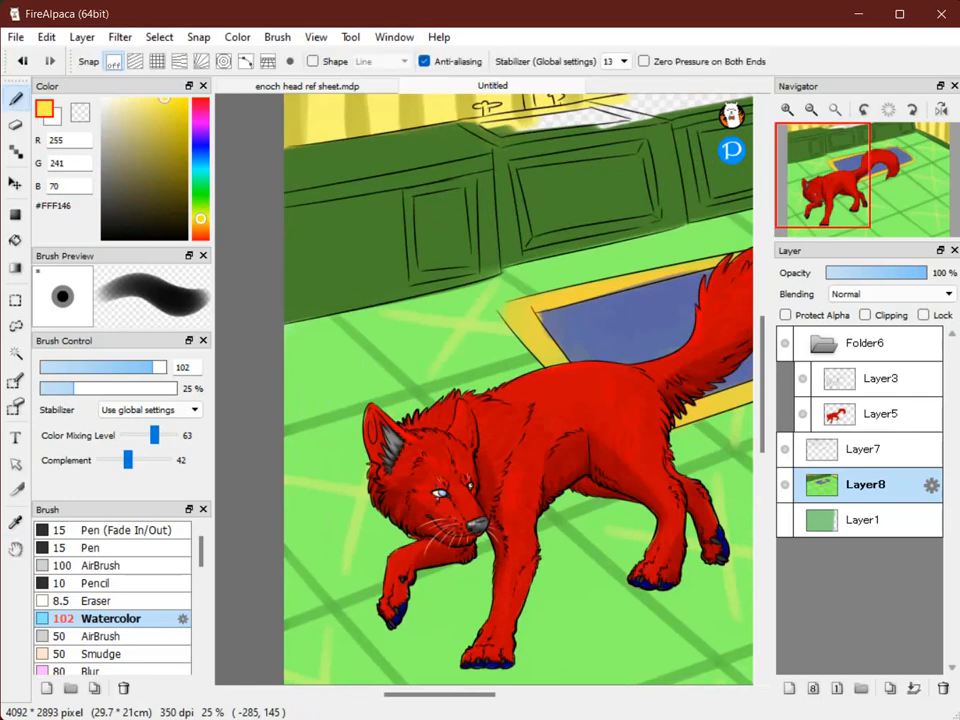
{"action": "left_click", "coordinate": [116, 367]}
{"action": "left_click_drag", "start_coordinate": [286, 210], "coordinate": [489, 185]}
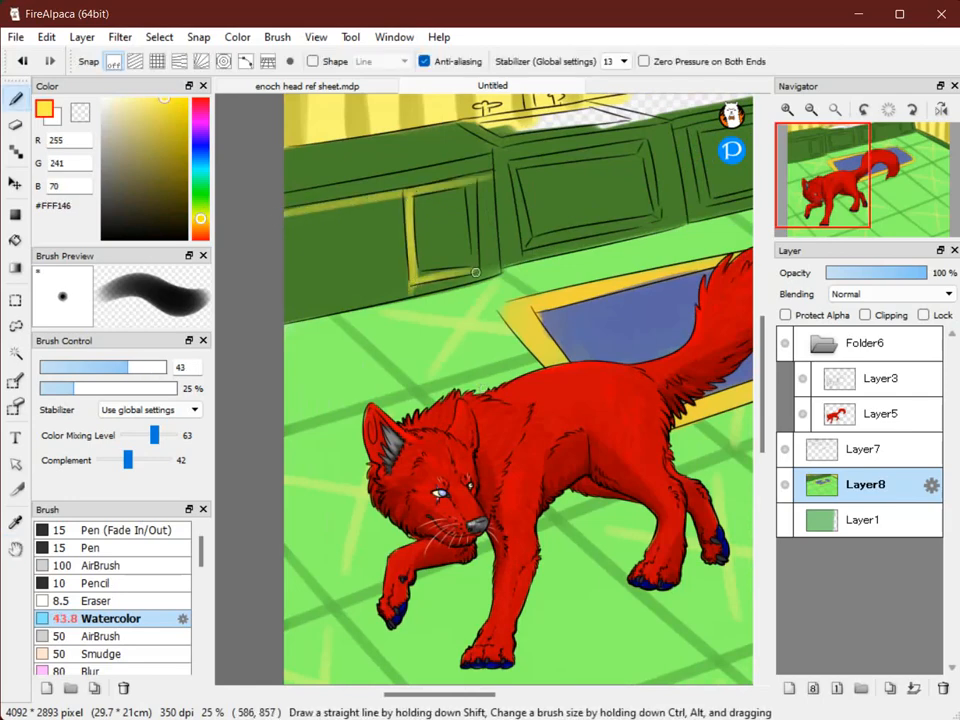
Frame the wide door below the sink in yellow and add dot and fleur-shaped ornaments to it and the neighbouring cabinet section
{"action": "key", "text": "space"}
{"action": "mouse_move", "coordinate": [490, 253]}
{"action": "left_mouse_down"}
{"action": "mouse_move", "coordinate": [468, 235]}
{"action": "mouse_move", "coordinate": [602, 224]}
{"action": "left_mouse_up"}
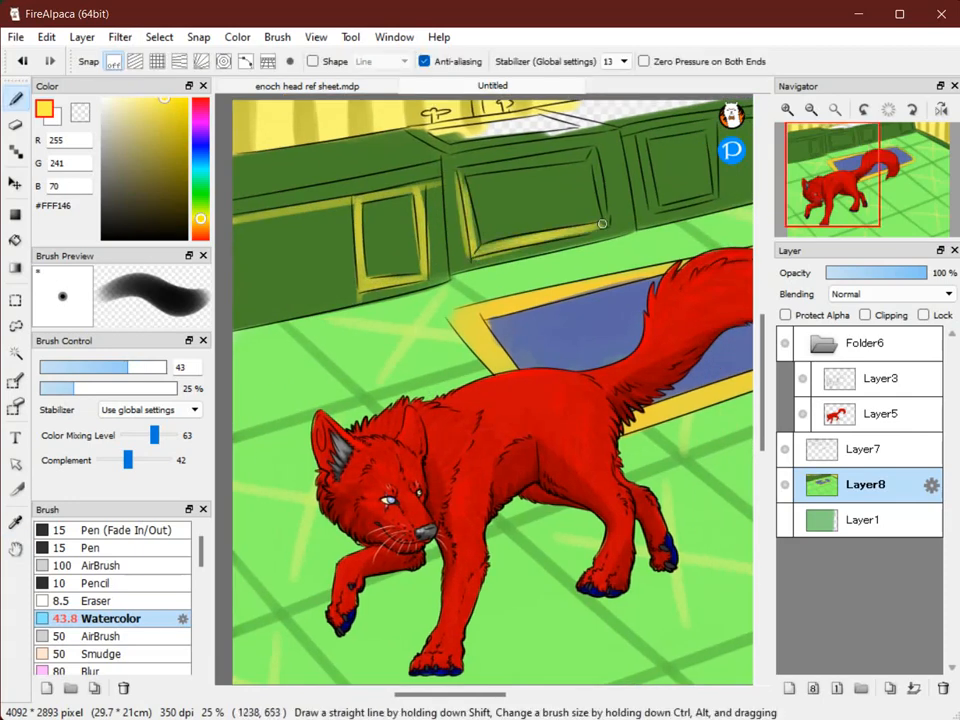
{"action": "left_click_drag", "start_coordinate": [457, 175], "coordinate": [588, 157]}
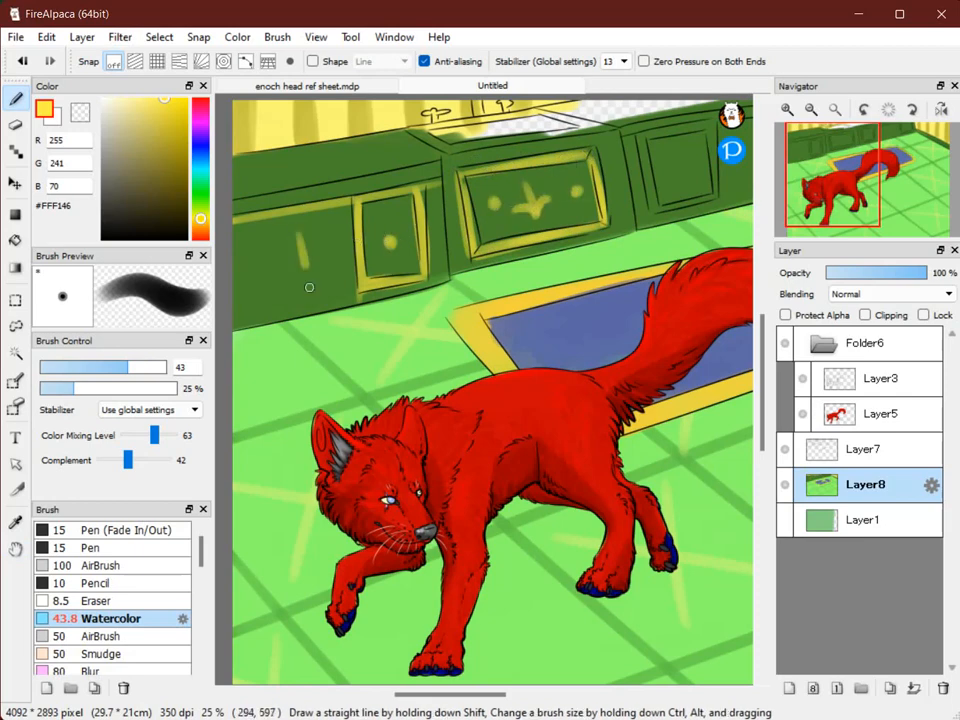
{"action": "key", "text": "space"}
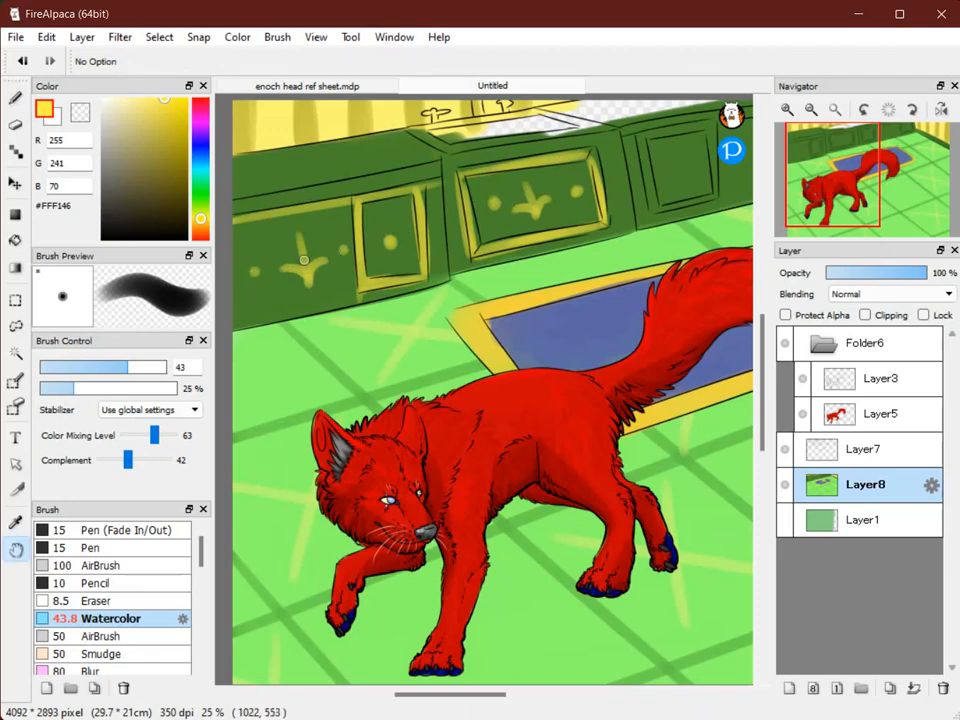
Paint yellow door frames, dots and a fleur ornament on the cabinets between the sink and the room corner
{"action": "left_click_drag", "start_coordinate": [687, 145], "coordinate": [417, 215]}
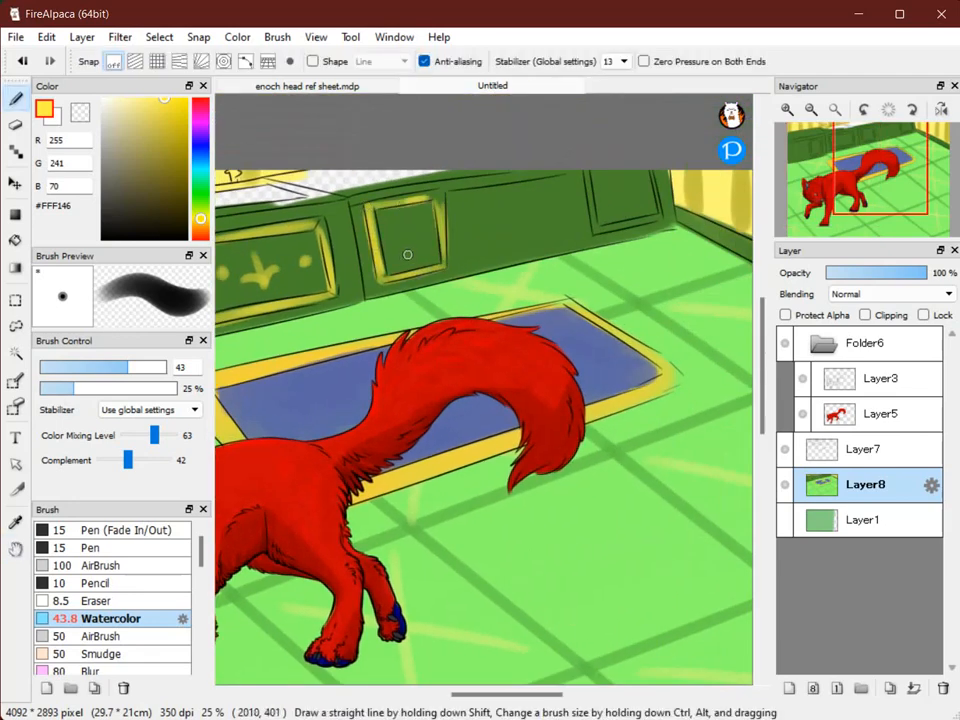
{"action": "key", "text": "space"}
{"action": "mouse_move", "coordinate": [427, 233]}
{"action": "left_mouse_down"}
{"action": "mouse_move", "coordinate": [507, 183]}
{"action": "mouse_move", "coordinate": [487, 293]}
{"action": "mouse_move", "coordinate": [633, 280]}
{"action": "mouse_move", "coordinate": [643, 237]}
{"action": "mouse_move", "coordinate": [419, 250]}
{"action": "left_mouse_up"}
{"action": "key", "text": "space"}
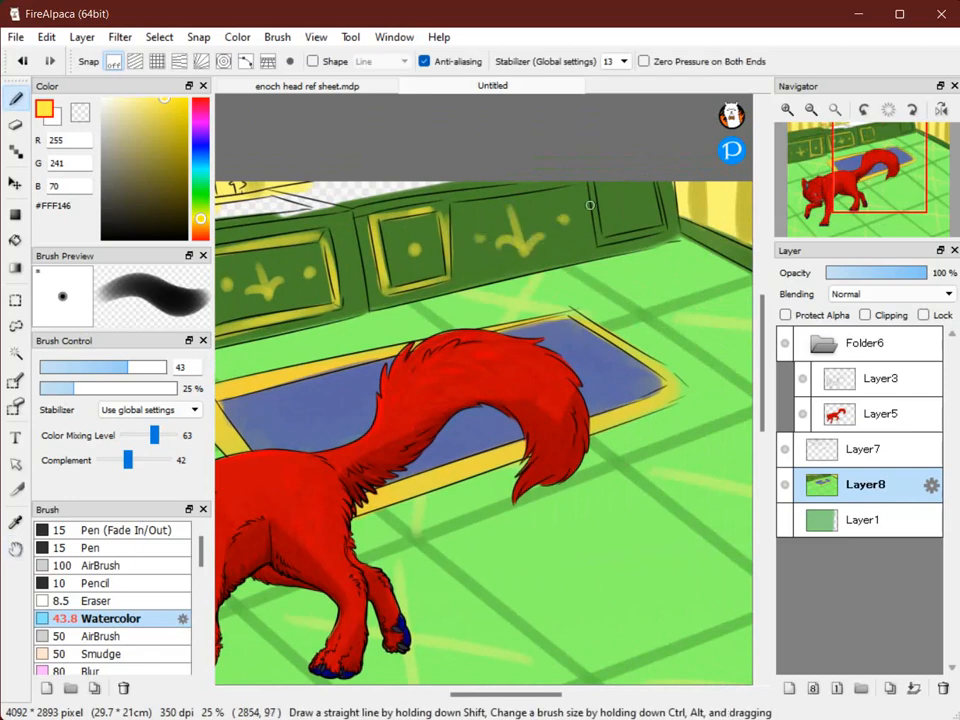
{"action": "left_click_drag", "start_coordinate": [664, 228], "coordinate": [655, 186]}
Pick the cabinet green (#48812B) and fill the countertop around the sink with the brush at size 75
{"action": "key", "text": "space"}
{"action": "left_click_drag", "start_coordinate": [342, 256], "coordinate": [496, 241]}
{"action": "left_click", "coordinate": [500, 238], "text": "alt"}
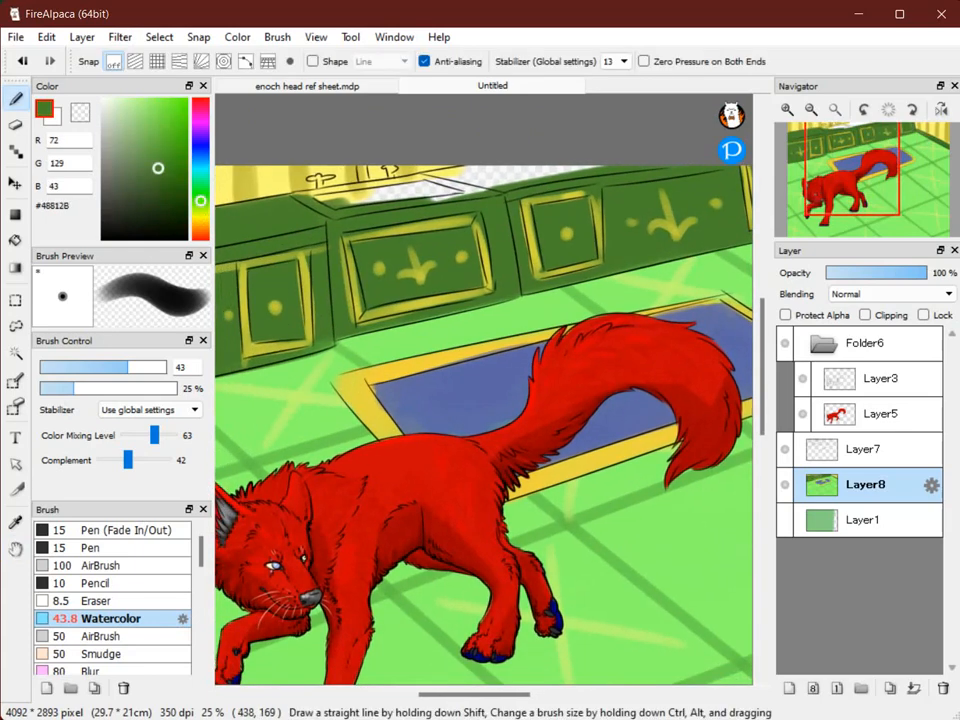
{"action": "mouse_move", "coordinate": [532, 172]}
{"action": "left_mouse_down"}
{"action": "mouse_move", "coordinate": [499, 165]}
{"action": "mouse_move", "coordinate": [412, 187]}
{"action": "mouse_move", "coordinate": [462, 191]}
{"action": "left_mouse_up"}
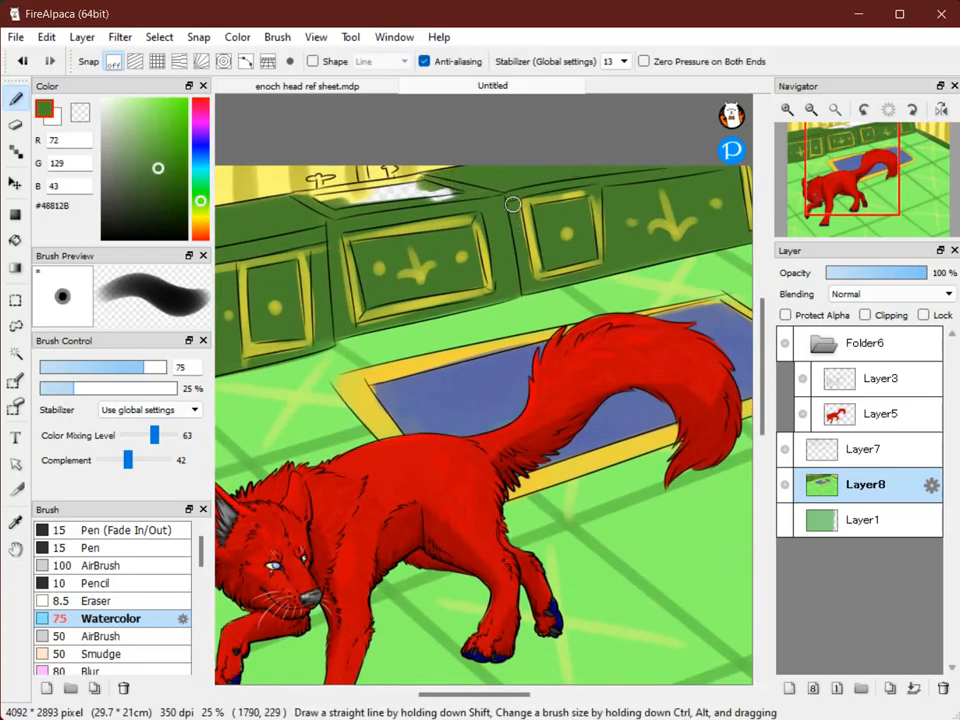
{"action": "left_click_drag", "start_coordinate": [502, 261], "coordinate": [631, 223]}
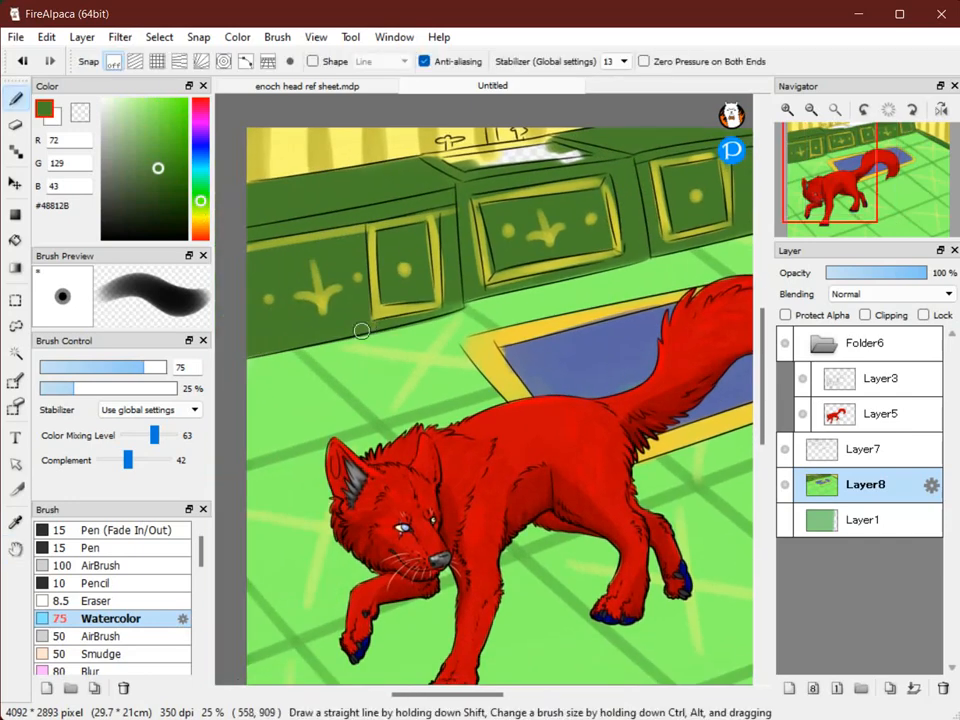
Choose pale green (#ACD697) and paint the sink's rim and basin
{"action": "key", "text": "space"}
{"action": "left_click_drag", "start_coordinate": [413, 238], "coordinate": [368, 262]}
{"action": "mouse_move", "coordinate": [112, 157]}
{"action": "left_mouse_down"}
{"action": "mouse_move", "coordinate": [101, 147]}
{"action": "mouse_move", "coordinate": [126, 120]}
{"action": "left_mouse_up"}
{"action": "left_click_drag", "start_coordinate": [421, 187], "coordinate": [394, 183]}
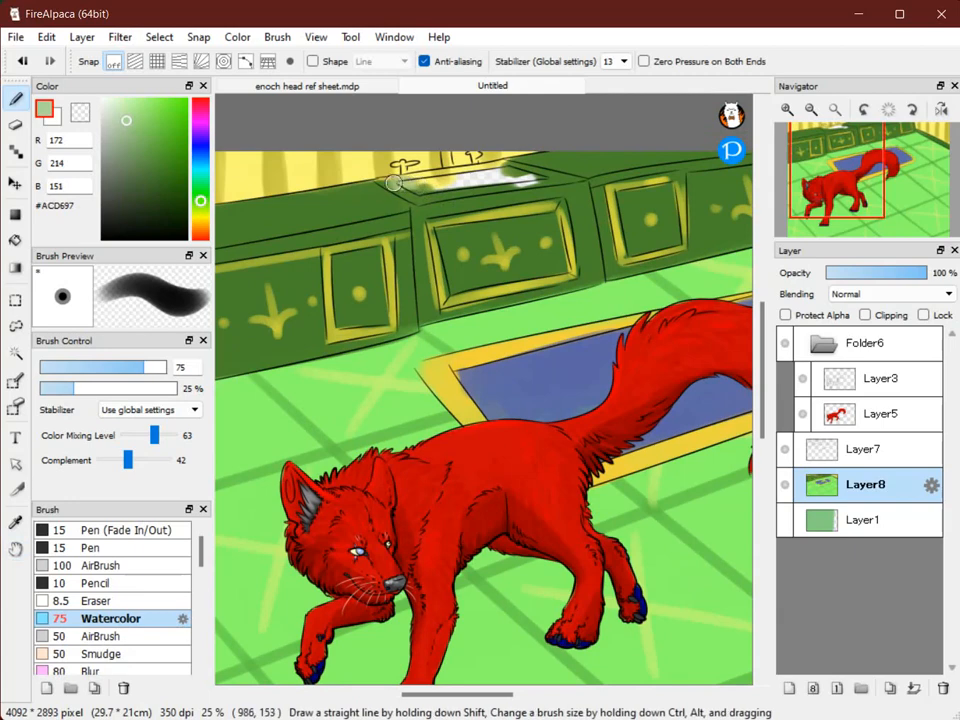
{"action": "mouse_move", "coordinate": [458, 172]}
{"action": "left_mouse_down"}
{"action": "mouse_move", "coordinate": [447, 178]}
{"action": "mouse_move", "coordinate": [508, 176]}
{"action": "left_mouse_up"}
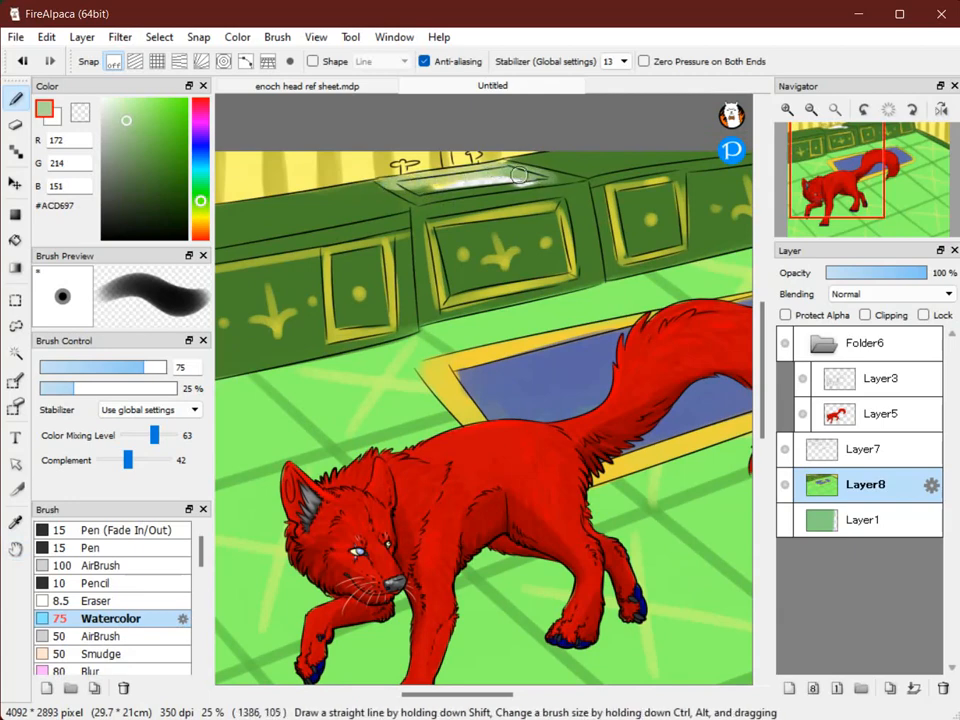
{"action": "left_click_drag", "start_coordinate": [573, 180], "coordinate": [469, 185]}
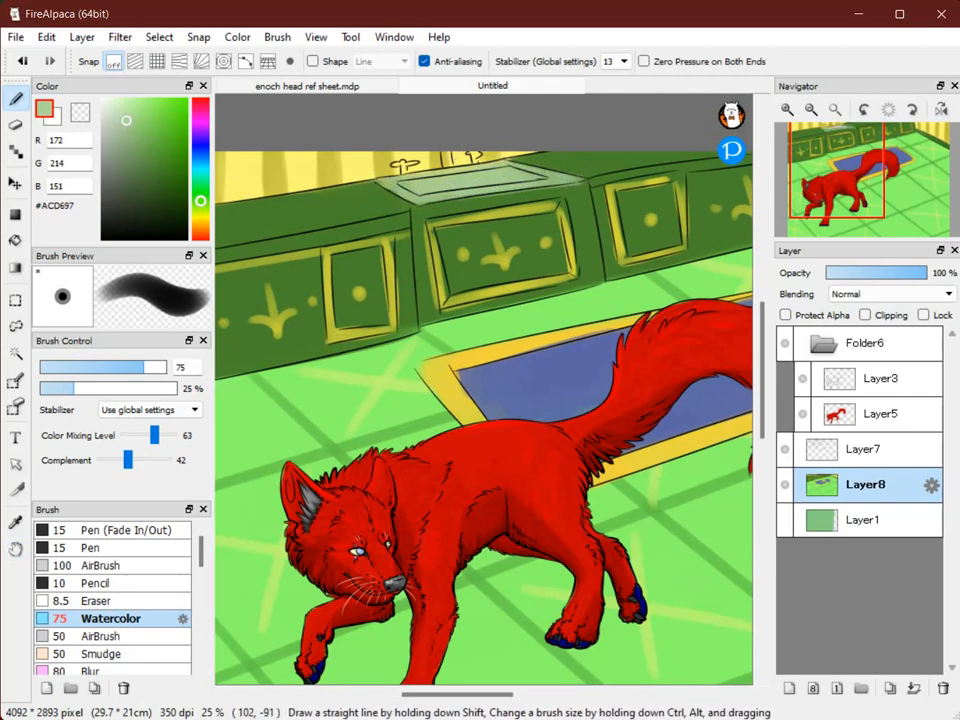
Choose olive (#969D4E), set the brush size to 33, and paint the faucet and its handles above the sink
{"action": "left_click_drag", "start_coordinate": [201, 202], "coordinate": [201, 215]}
{"action": "left_click", "coordinate": [145, 152]}
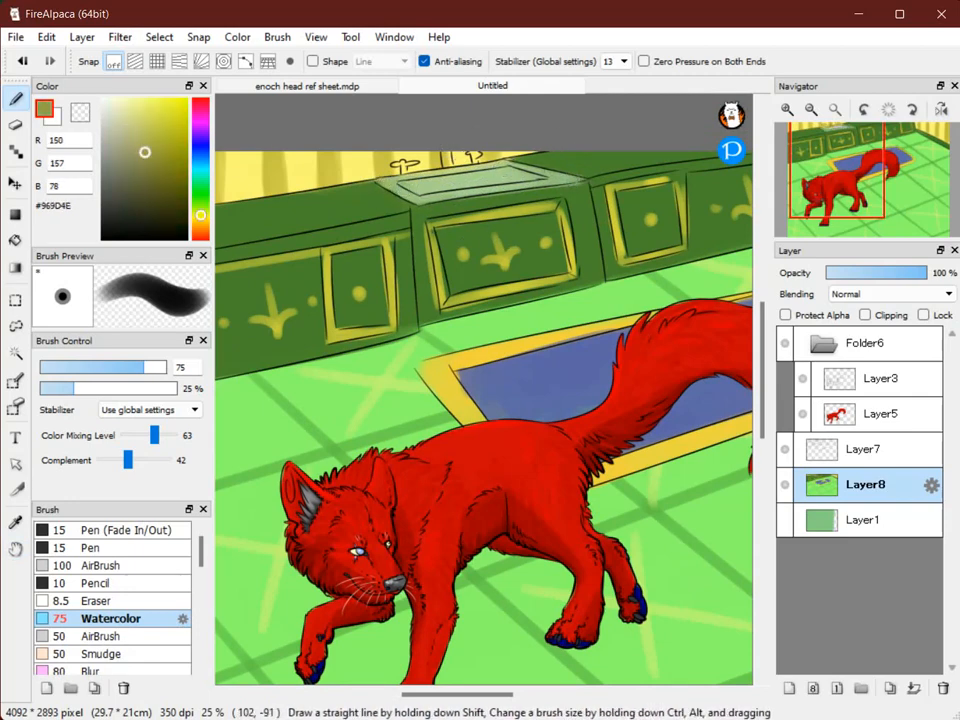
{"action": "key", "text": "bracketleft"}
{"action": "key", "text": "bracketleft"}
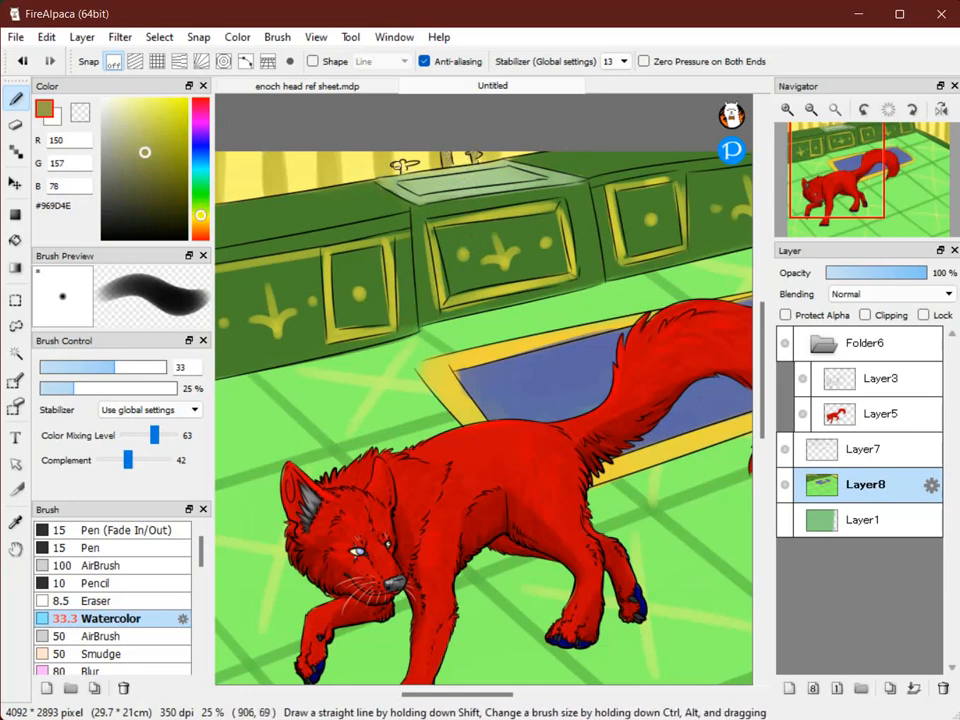
Examine the coloured kitchen background and canine across the whole canvas
{"action": "key", "text": "space"}
{"action": "left_click_drag", "start_coordinate": [583, 282], "coordinate": [530, 169]}
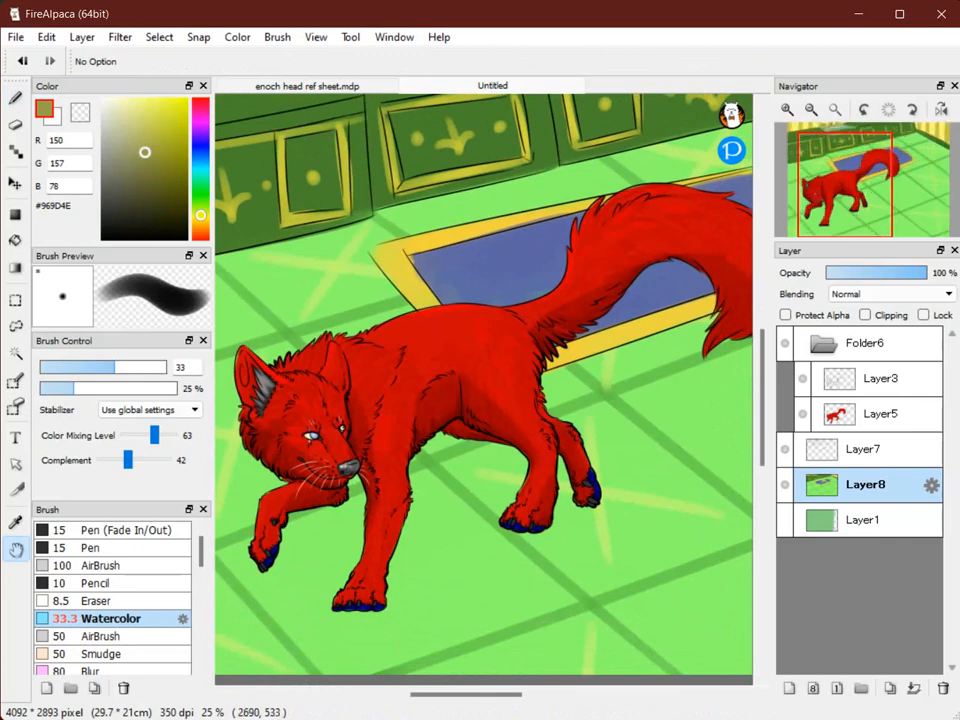
{"action": "left_click", "coordinate": [811, 110]}
{"action": "left_click_drag", "start_coordinate": [618, 327], "coordinate": [472, 299]}
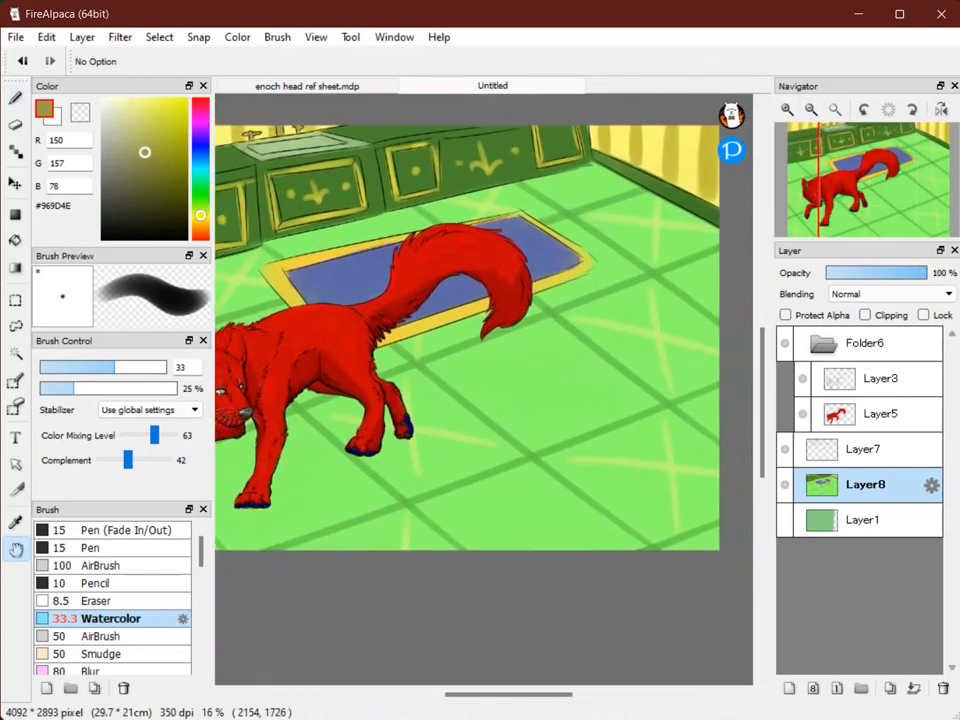
{"action": "left_click_drag", "start_coordinate": [436, 380], "coordinate": [595, 337]}
{"action": "left_click_drag", "start_coordinate": [564, 209], "coordinate": [473, 240]}
{"action": "left_click_drag", "start_coordinate": [520, 374], "coordinate": [583, 362]}
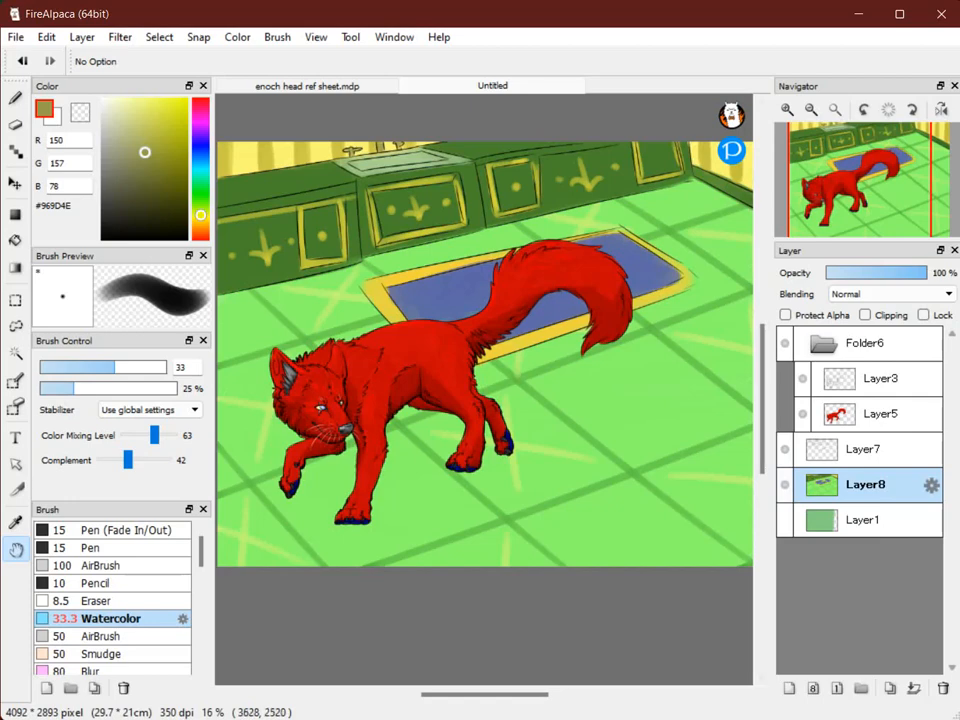
Hide the coloured background in Layer8 and replace Layer1 with a new empty layer at the bottom of the stack
{"action": "left_click", "coordinate": [784, 484]}
{"action": "left_click", "coordinate": [862, 520]}
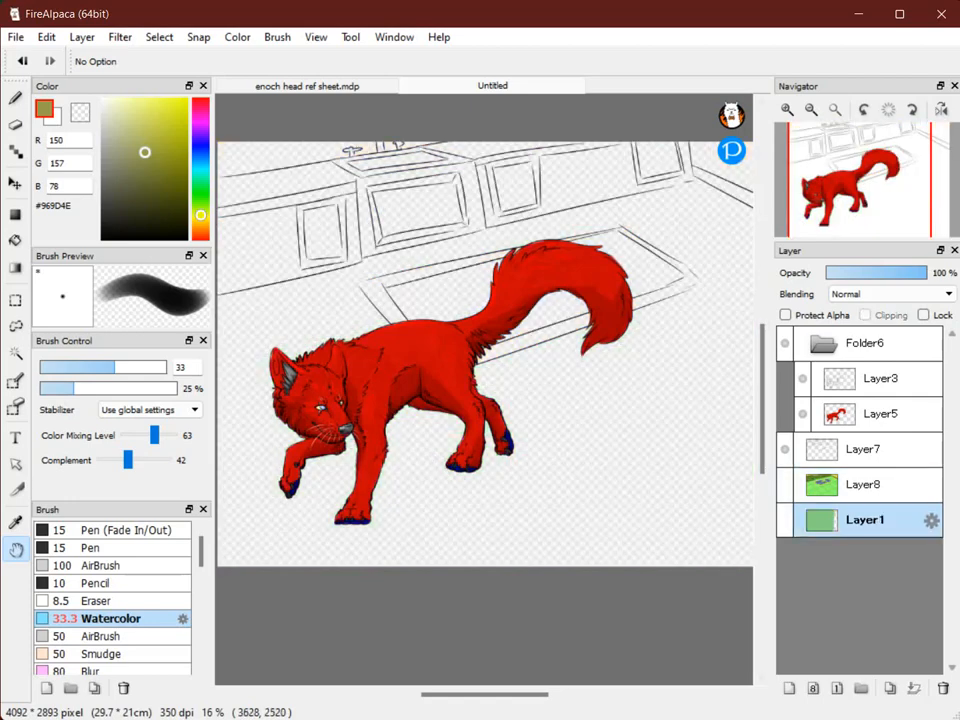
{"action": "left_click", "coordinate": [942, 688]}
{"action": "left_click", "coordinate": [789, 688]}
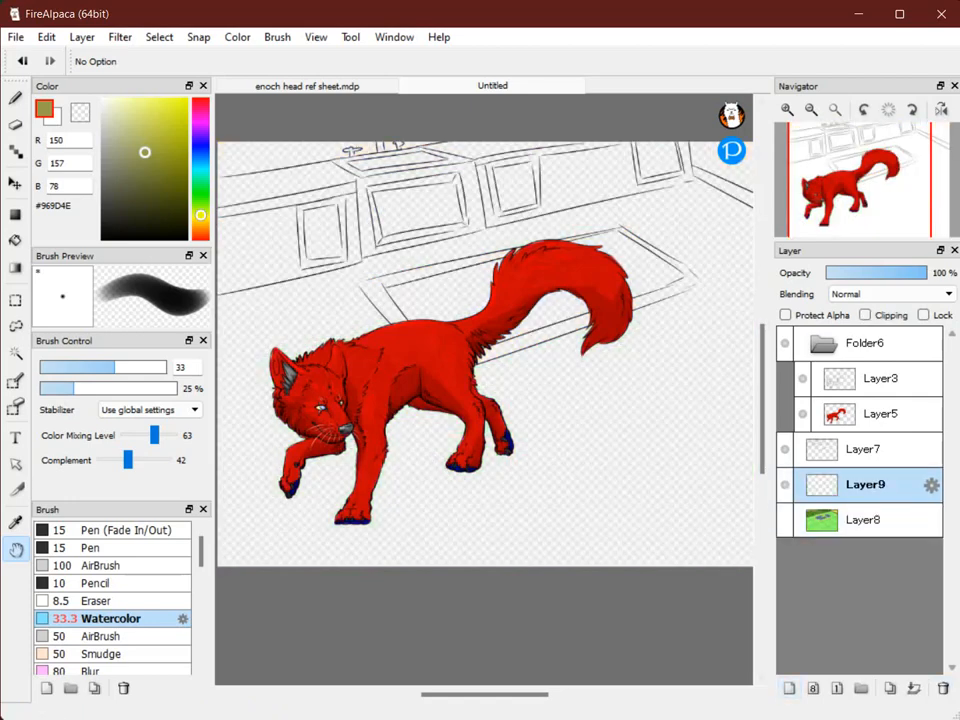
{"action": "left_click_drag", "start_coordinate": [865, 484], "coordinate": [865, 520]}
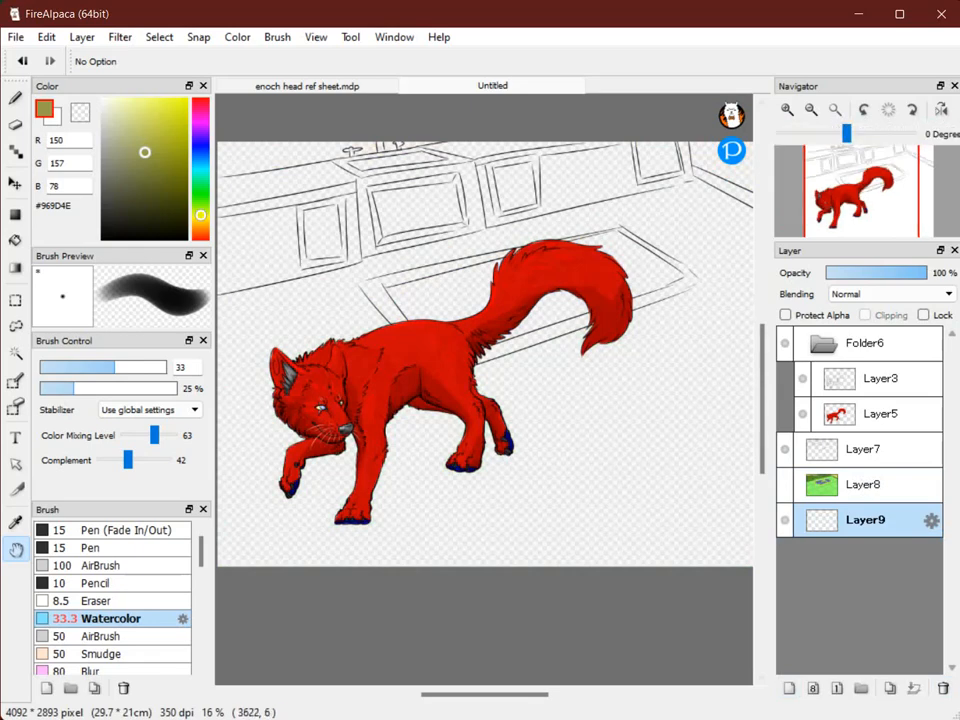
Fill all of Layer9 with flat mid grey (#828282), using the Pen brush at size 2000
{"action": "left_click", "coordinate": [811, 109]}
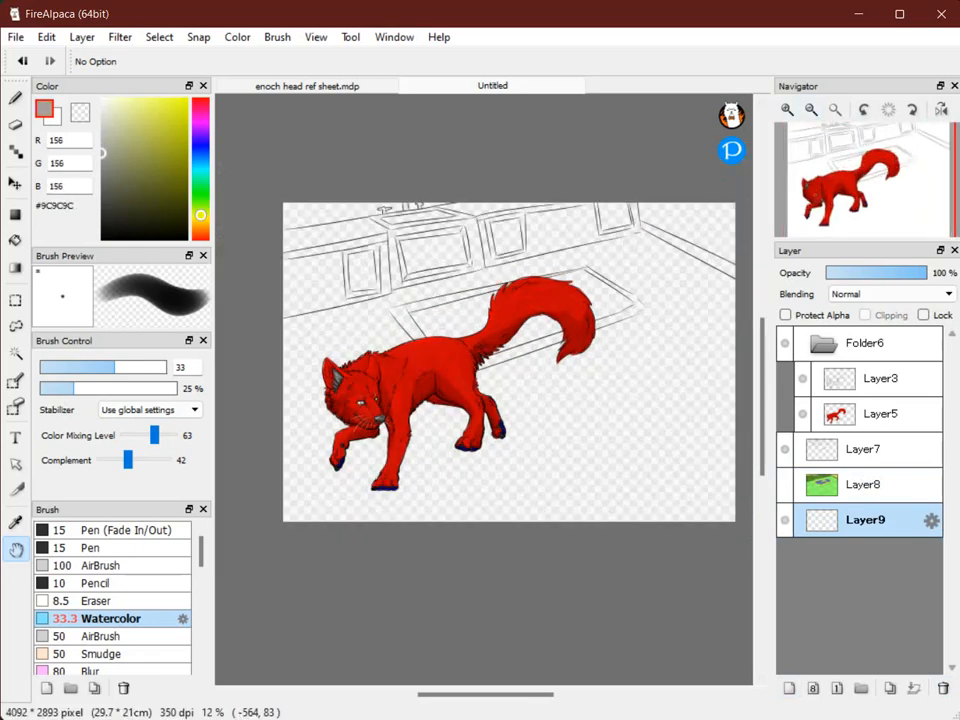
{"action": "key", "text": "b"}
{"action": "left_click", "coordinate": [80, 547]}
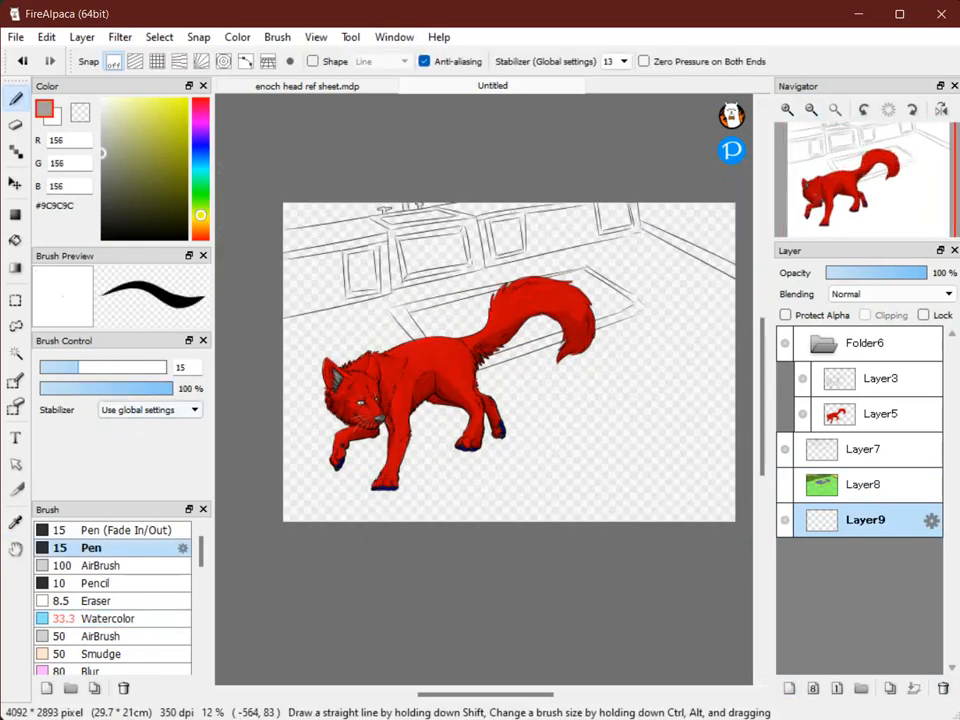
{"action": "left_click_drag", "start_coordinate": [300, 337], "coordinate": [380, 337]}
{"action": "left_click_drag", "start_coordinate": [480, 485], "coordinate": [640, 485]}
{"action": "mouse_move", "coordinate": [194, 444]}
{"action": "left_mouse_down"}
{"action": "mouse_move", "coordinate": [175, 386]}
{"action": "mouse_move", "coordinate": [546, 193]}
{"action": "mouse_move", "coordinate": [300, 215]}
{"action": "mouse_move", "coordinate": [770, 195]}
{"action": "left_mouse_up"}
{"action": "left_click", "coordinate": [290, 212], "text": "alt"}
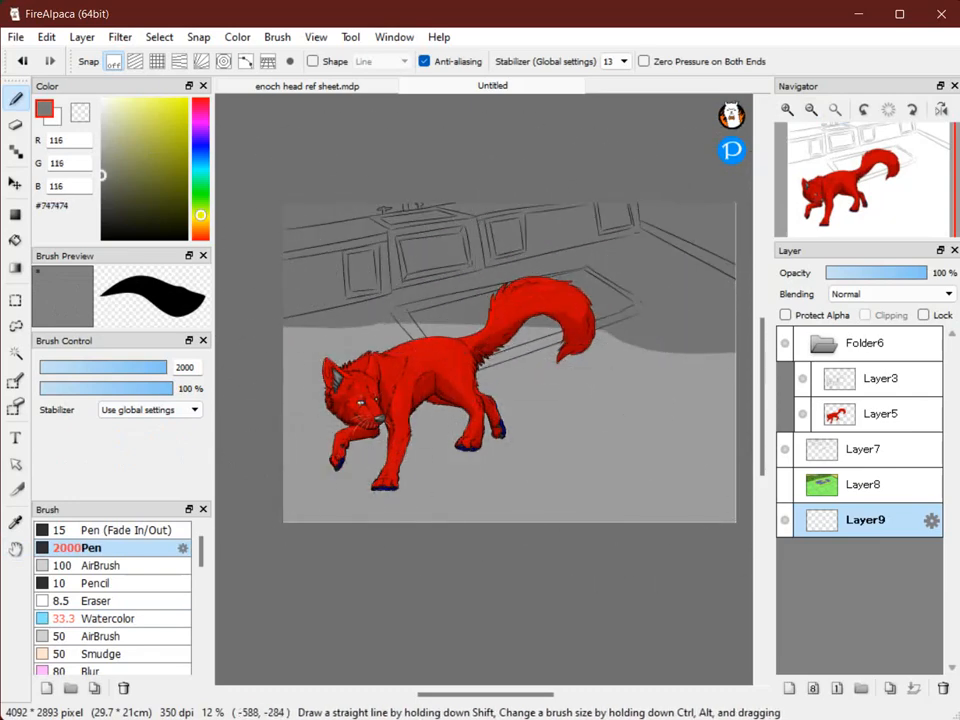
{"action": "left_click", "coordinate": [101, 167]}
{"action": "mouse_move", "coordinate": [438, 217]}
{"action": "left_mouse_down"}
{"action": "mouse_move", "coordinate": [389, 245]}
{"action": "mouse_move", "coordinate": [149, 463]}
{"action": "mouse_move", "coordinate": [643, 386]}
{"action": "mouse_move", "coordinate": [643, 493]}
{"action": "mouse_move", "coordinate": [485, 494]}
{"action": "left_mouse_up"}
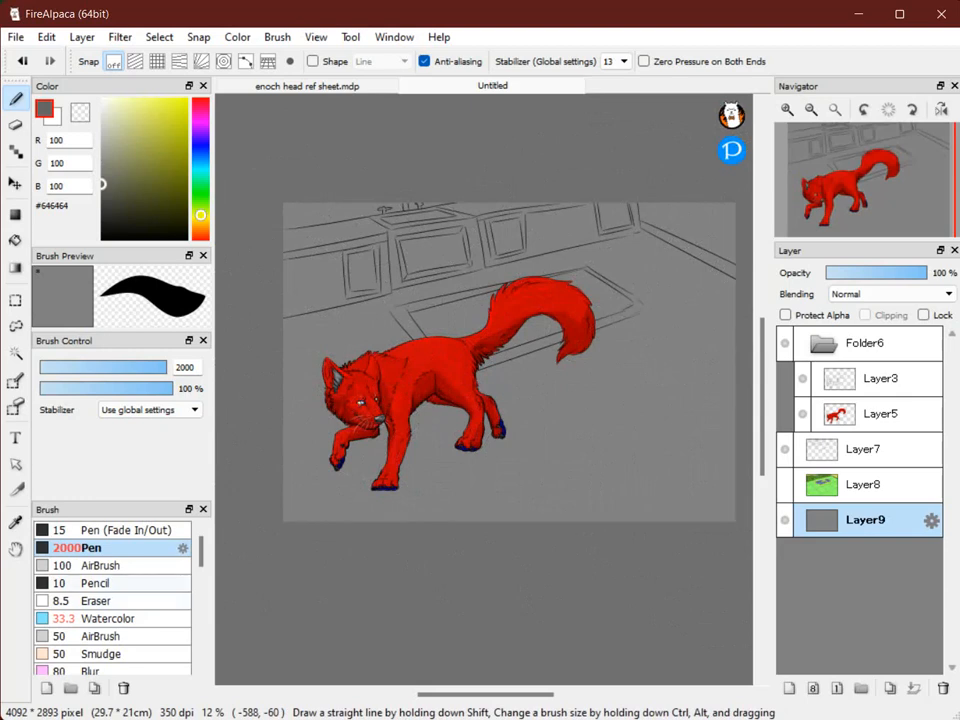
Choose dark grey (#646464) and paint shadows on the far wall and beneath the canine with Watercolor at size 256, 23% opacity
{"action": "left_click", "coordinate": [110, 618]}
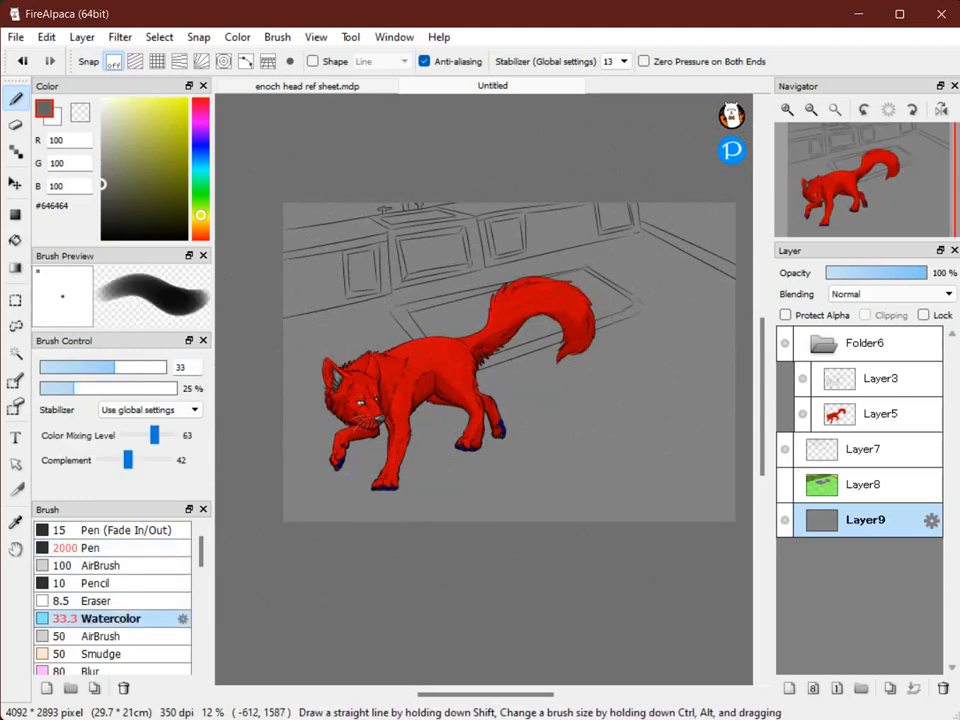
{"action": "left_click_drag", "start_coordinate": [480, 388], "coordinate": [503, 388]}
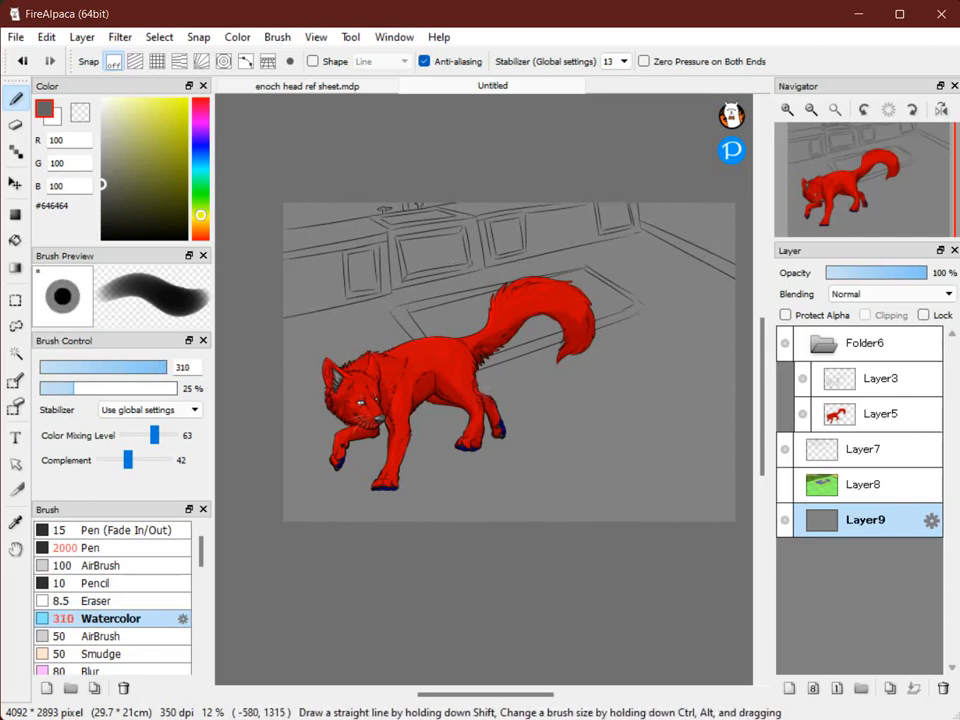
{"action": "left_click_drag", "start_coordinate": [484, 389], "coordinate": [480, 389]}
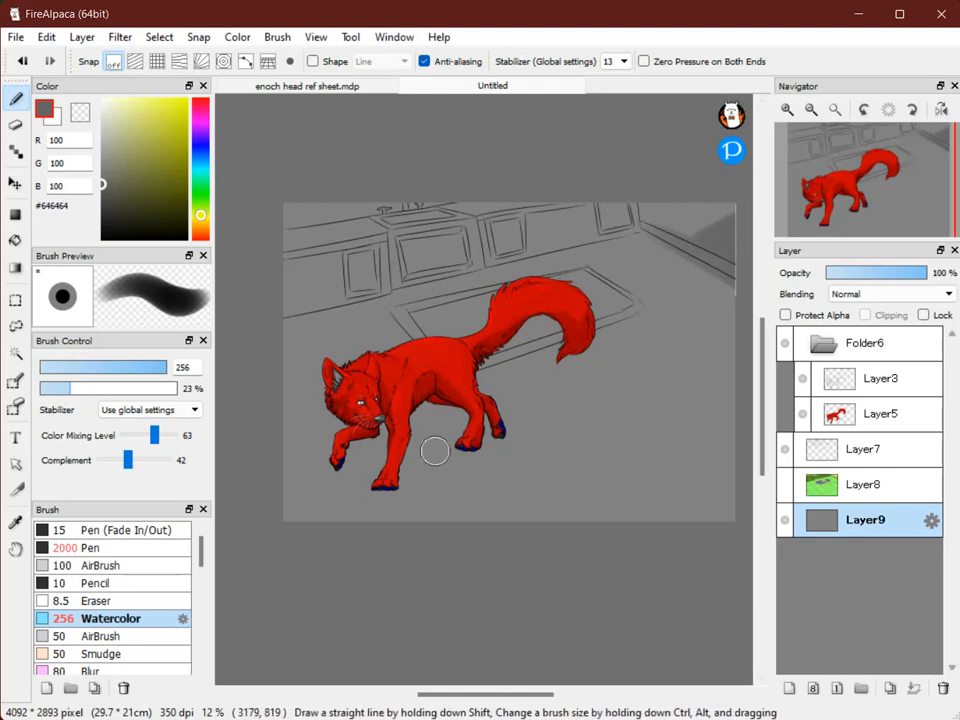
{"action": "mouse_move", "coordinate": [568, 371]}
{"action": "left_mouse_down"}
{"action": "mouse_move", "coordinate": [487, 381]}
{"action": "mouse_move", "coordinate": [590, 340]}
{"action": "mouse_move", "coordinate": [531, 359]}
{"action": "mouse_move", "coordinate": [406, 429]}
{"action": "mouse_move", "coordinate": [426, 402]}
{"action": "mouse_move", "coordinate": [515, 403]}
{"action": "mouse_move", "coordinate": [489, 428]}
{"action": "mouse_move", "coordinate": [495, 440]}
{"action": "mouse_move", "coordinate": [527, 427]}
{"action": "left_mouse_up"}
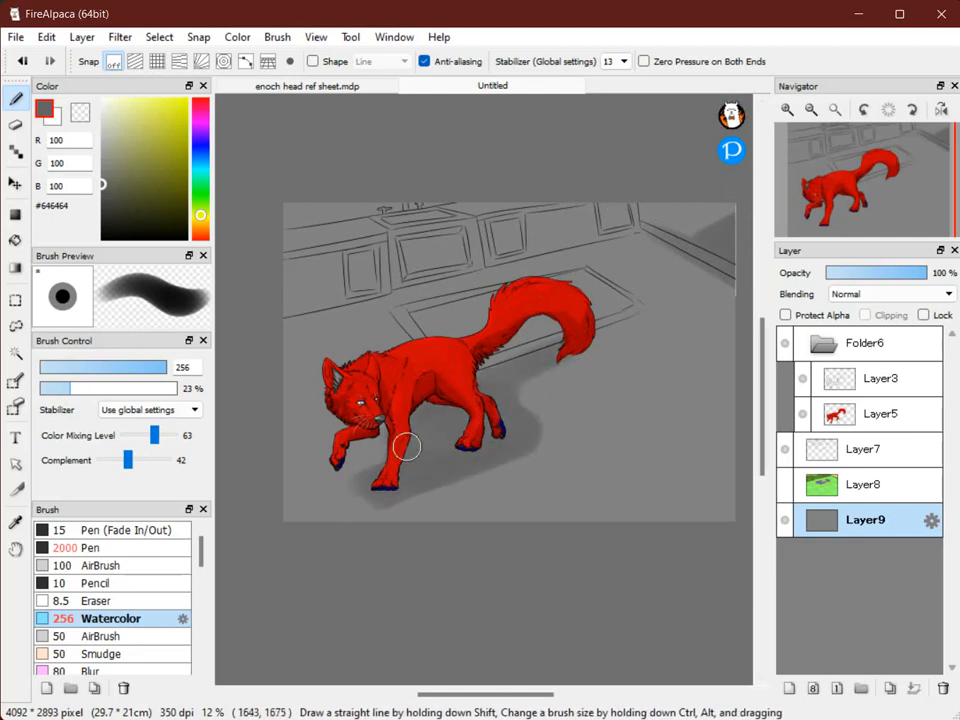
Paint a dark grey shadow across the floor's lower-right corner and along the canvas's bottom edge
{"action": "scroll", "coordinate": [414, 536], "scroll_direction": "down", "scroll_amount": 5}
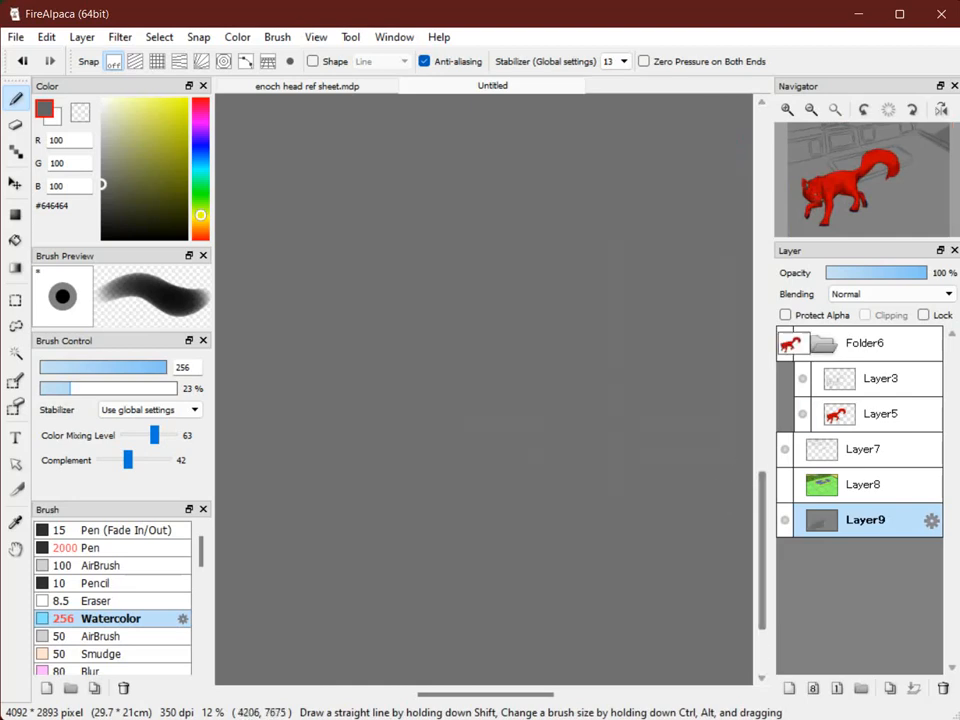
{"action": "scroll", "coordinate": [555, 370], "scroll_direction": "up", "scroll_amount": 5}
{"action": "scroll", "coordinate": [600, 360], "scroll_direction": "down", "scroll_amount": 1}
{"action": "mouse_move", "coordinate": [637, 346]}
{"action": "left_mouse_down"}
{"action": "mouse_move", "coordinate": [343, 480]}
{"action": "mouse_move", "coordinate": [647, 434]}
{"action": "left_mouse_up"}
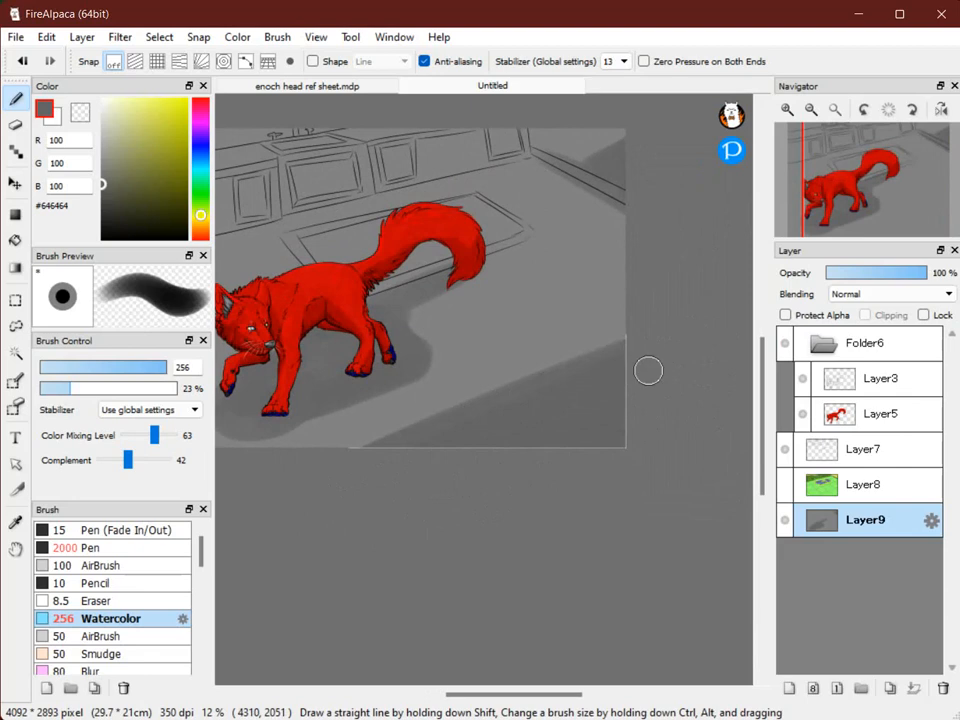
{"action": "left_click_drag", "start_coordinate": [356, 435], "coordinate": [556, 427]}
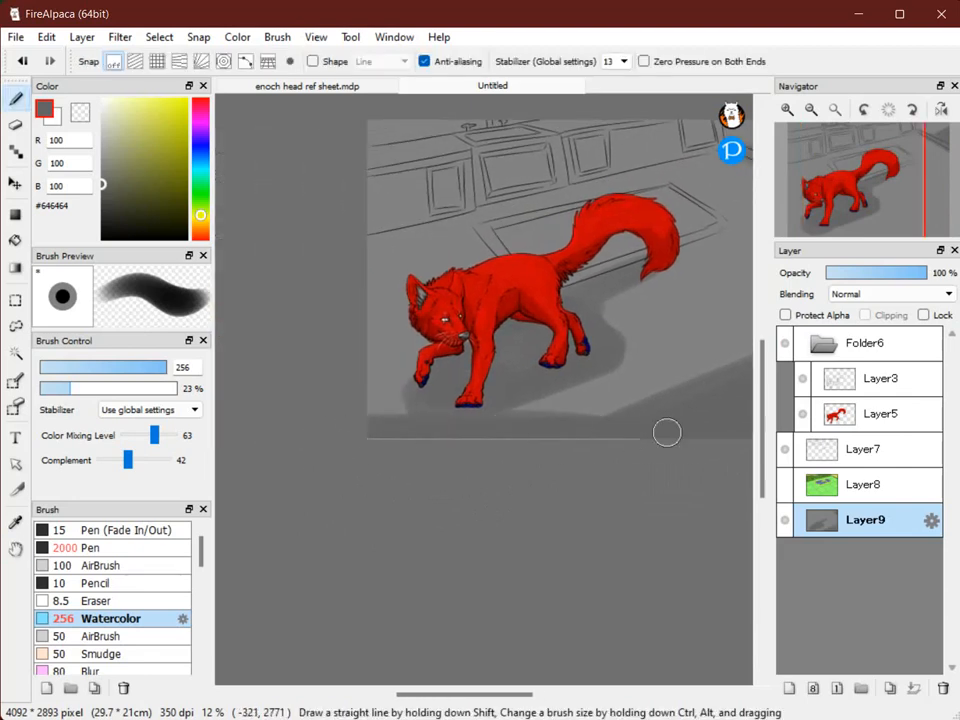
{"action": "left_click_drag", "start_coordinate": [666, 431], "coordinate": [606, 484]}
Shade the back wall, cabinets and sink at brush size 105, and the floor beside the cabinets at size 119
{"action": "left_click", "coordinate": [154, 367]}
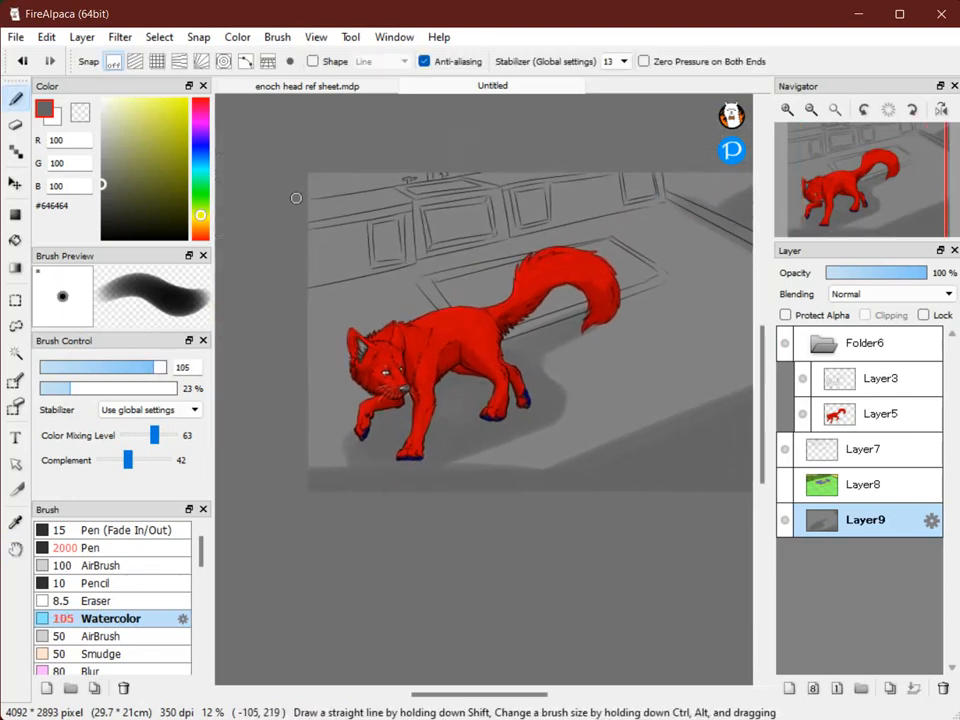
{"action": "left_click_drag", "start_coordinate": [303, 193], "coordinate": [332, 190]}
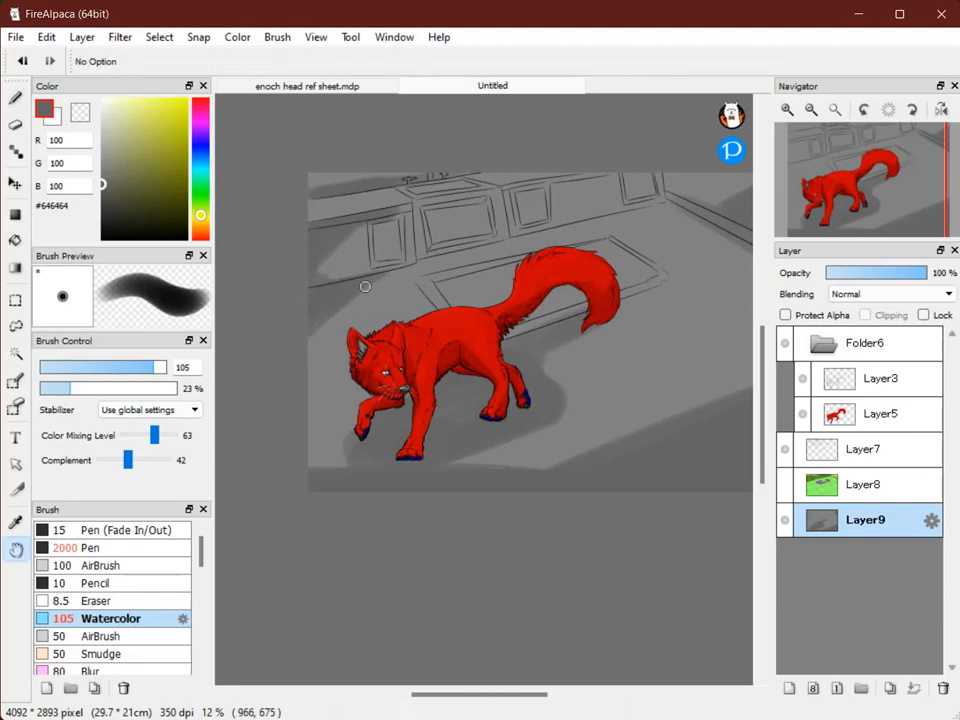
{"action": "left_click_drag", "start_coordinate": [368, 237], "coordinate": [361, 243]}
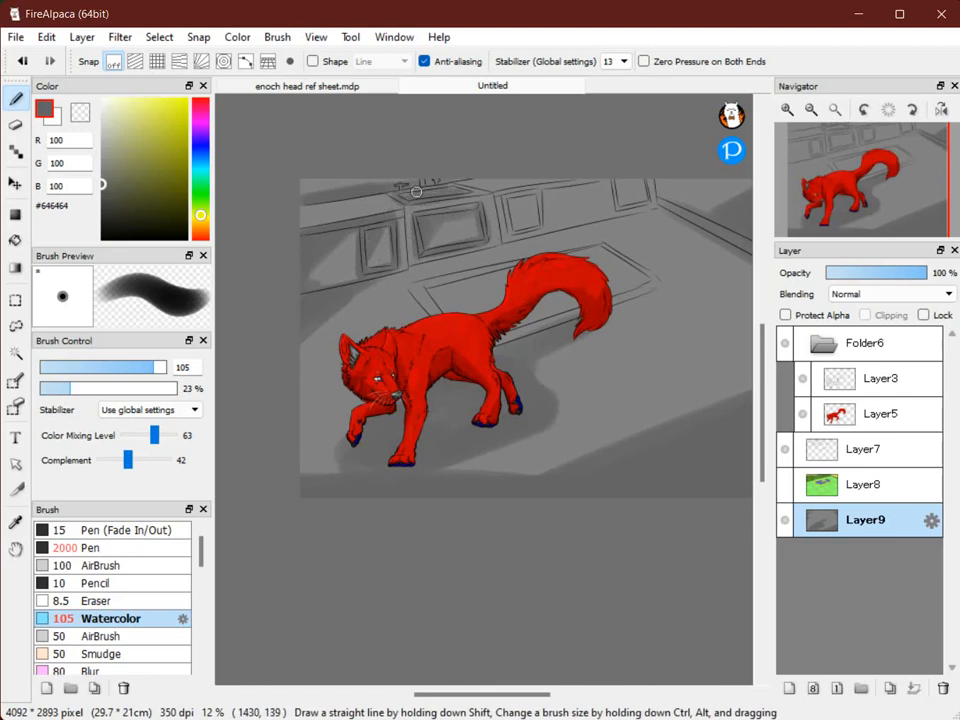
{"action": "left_click", "coordinate": [158, 367]}
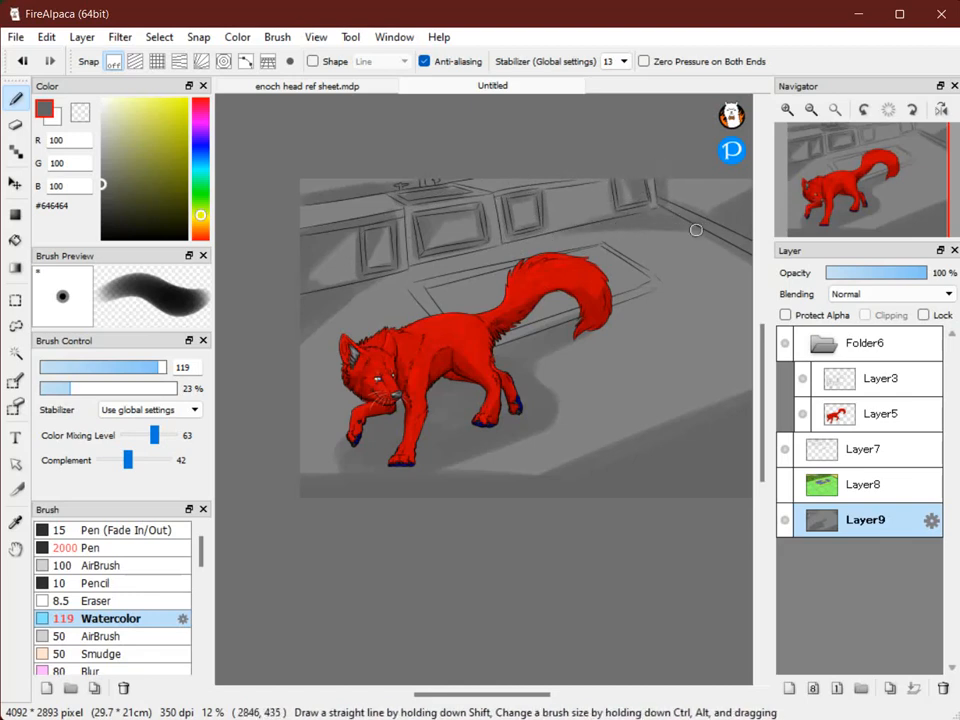
Sample mid grey (#828282), set the brush to size 113 and 7% opacity, and blend the leftmost cabinet's shading with light and dark greys
{"action": "key", "text": "space"}
{"action": "mouse_move", "coordinate": [603, 277]}
{"action": "left_mouse_down"}
{"action": "mouse_move", "coordinate": [490, 315]}
{"action": "mouse_move", "coordinate": [572, 290]}
{"action": "left_mouse_up"}
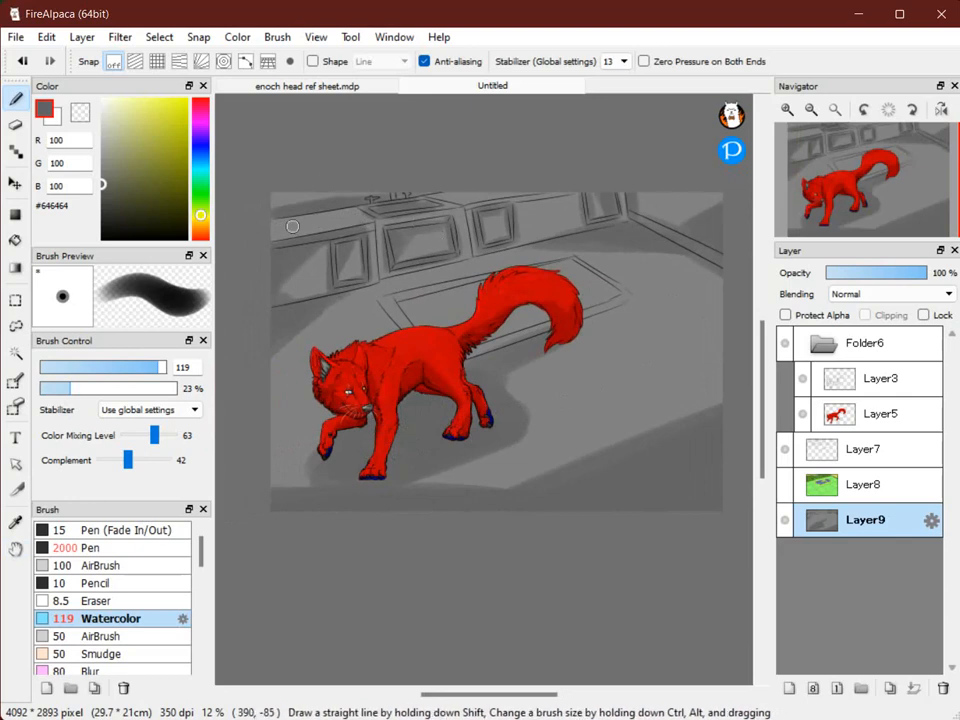
{"action": "left_click", "coordinate": [328, 228], "text": "alt"}
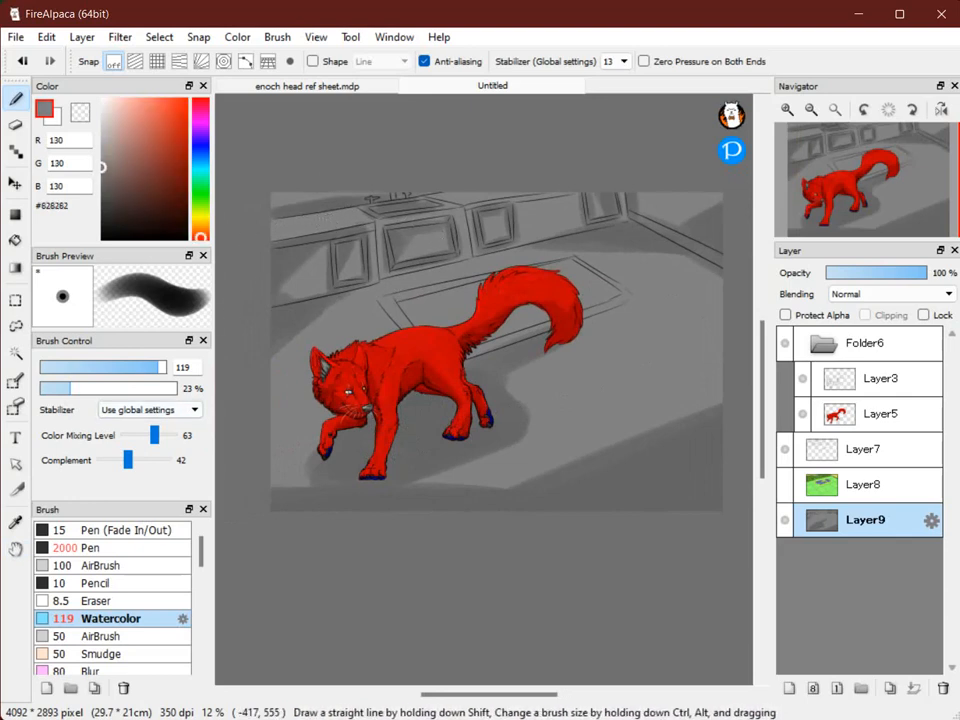
{"action": "left_click", "coordinate": [50, 388]}
{"action": "left_click", "coordinate": [15, 549]}
{"action": "mouse_move", "coordinate": [339, 309]}
{"action": "left_mouse_down"}
{"action": "mouse_move", "coordinate": [460, 331]}
{"action": "mouse_move", "coordinate": [504, 368]}
{"action": "left_mouse_up"}
{"action": "left_click", "coordinate": [787, 110]}
{"action": "left_click", "coordinate": [787, 110]}
{"action": "left_click", "coordinate": [787, 110]}
{"action": "left_click_drag", "start_coordinate": [480, 240], "coordinate": [420, 433]}
{"action": "left_click", "coordinate": [15, 98]}
{"action": "left_click_drag", "start_coordinate": [159, 367], "coordinate": [157, 367]}
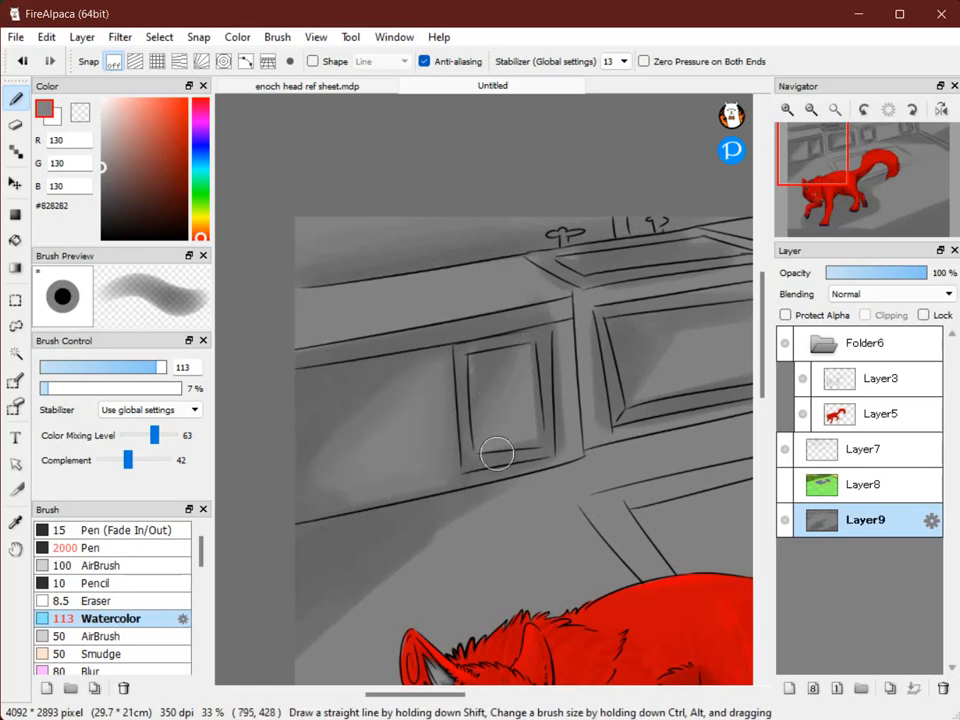
{"action": "left_click", "coordinate": [481, 357], "text": "alt"}
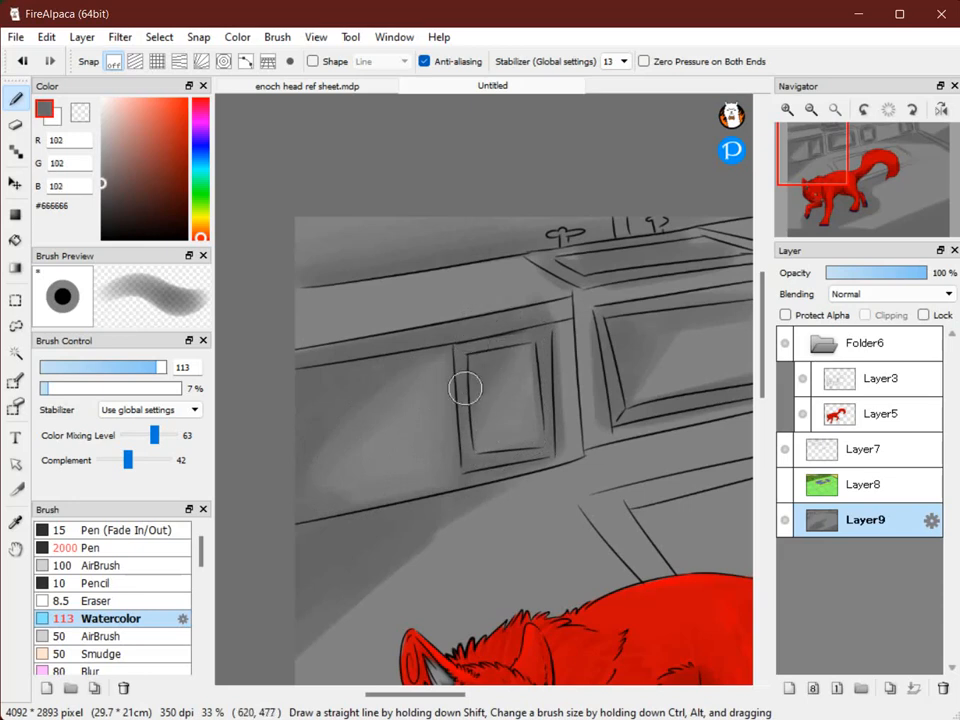
{"action": "left_click", "coordinate": [512, 321], "text": "alt"}
Darken the sink basin with grey #676767, and soften the shading on the large cabinet panel below it with #828282
{"action": "left_click_drag", "start_coordinate": [512, 321], "coordinate": [367, 281]}
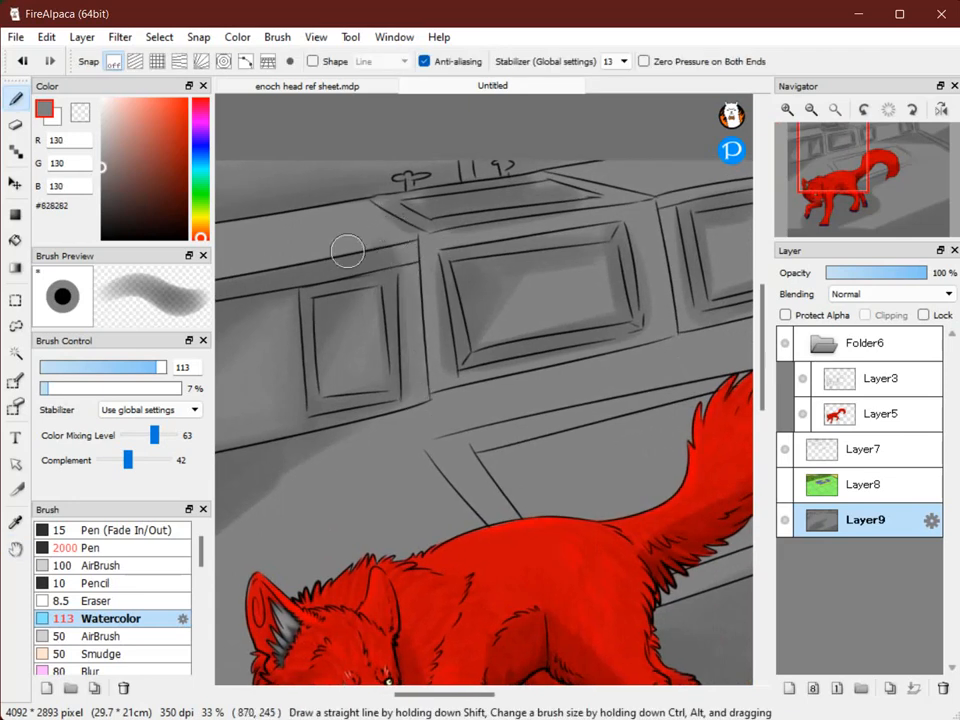
{"action": "left_click", "coordinate": [464, 204], "text": "alt"}
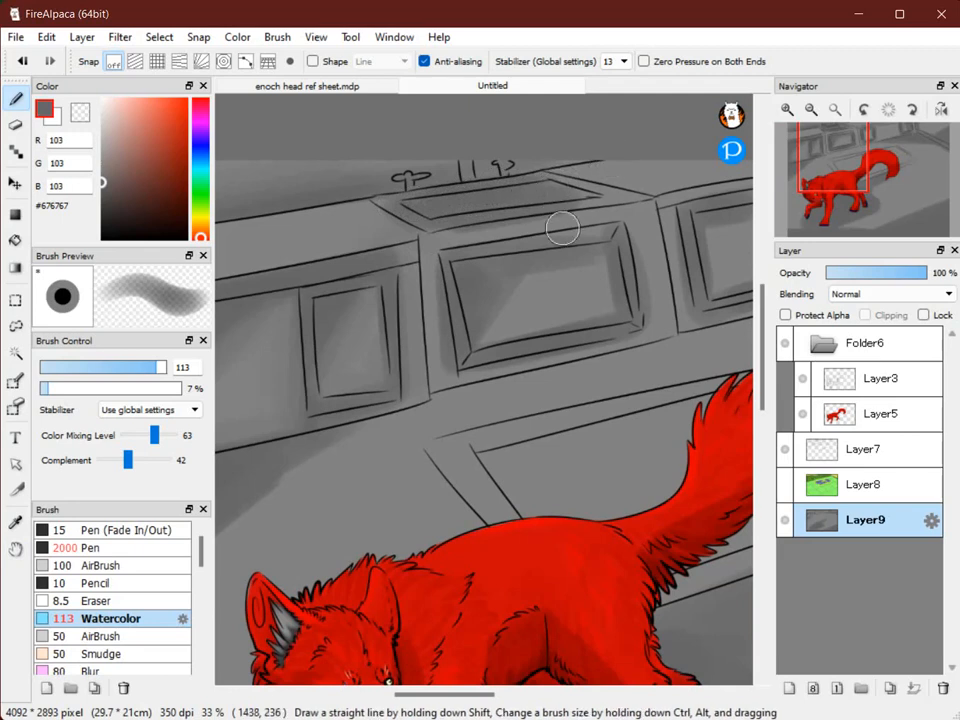
{"action": "left_click", "coordinate": [446, 244], "text": "alt"}
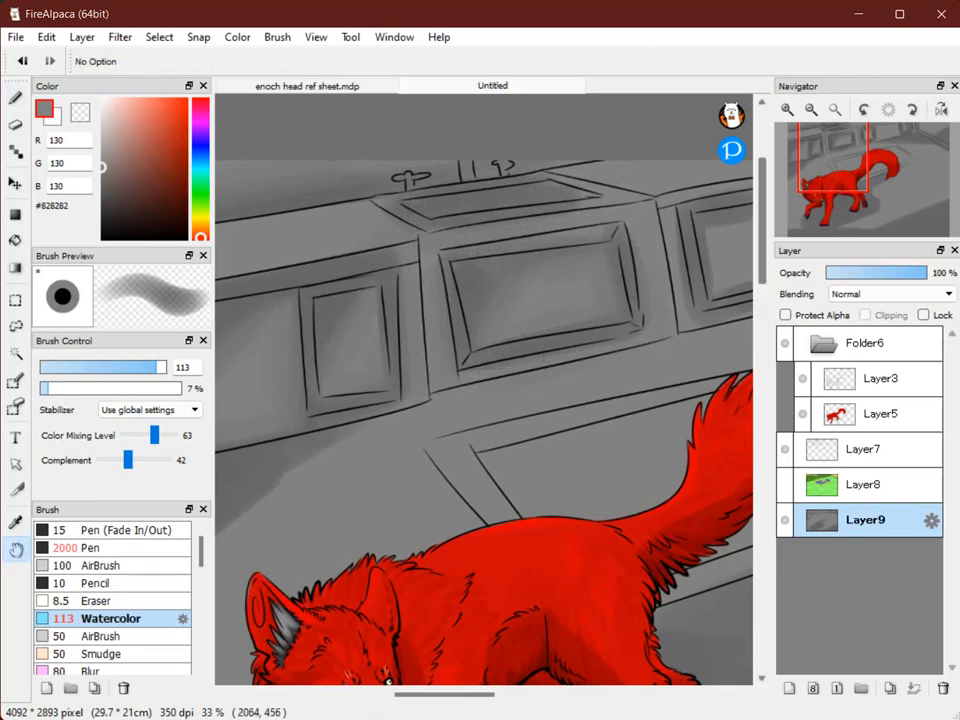
Blend the shading on the two right-hand cabinets, the corner wall and the floor along the baseboard with grey #828282
{"action": "left_click_drag", "start_coordinate": [610, 272], "coordinate": [453, 327]}
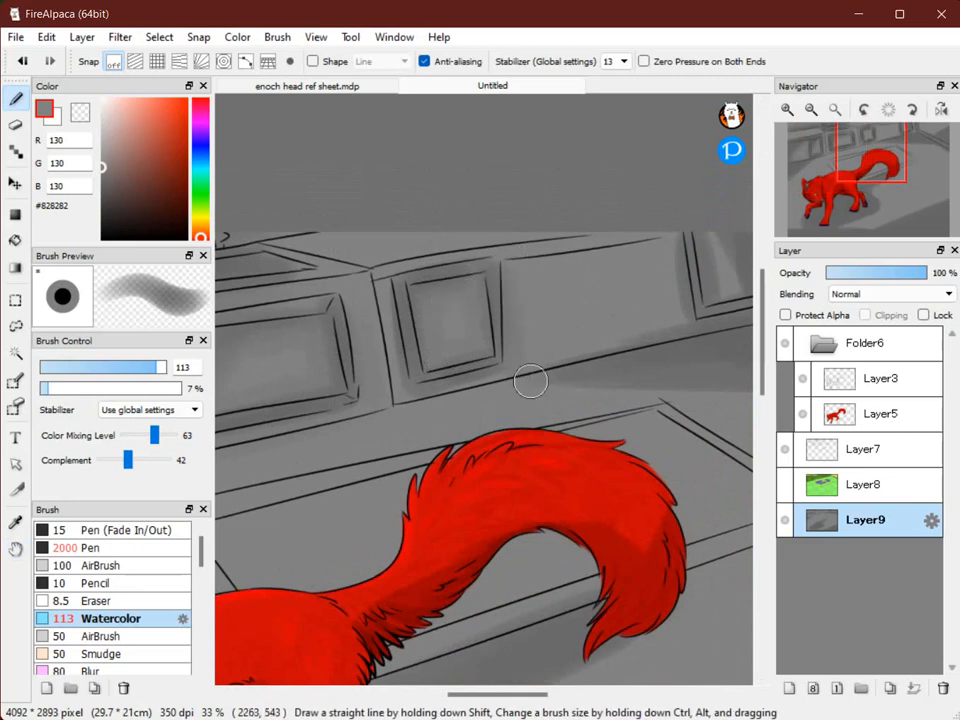
{"action": "scroll", "coordinate": [468, 358], "scroll_direction": "right", "scroll_amount": 3}
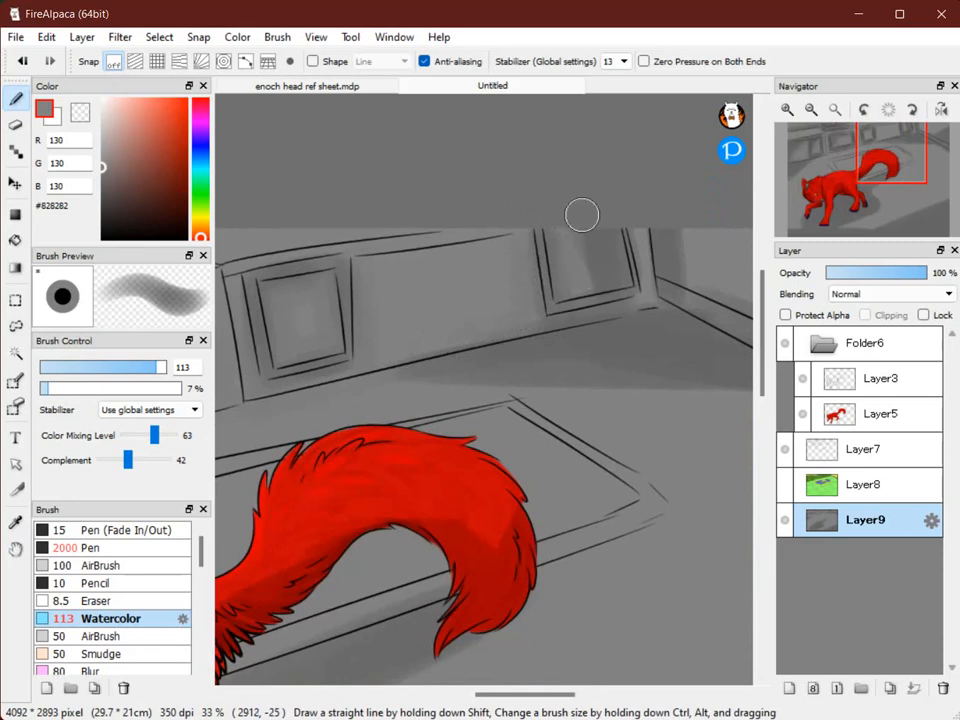
{"action": "left_click_drag", "start_coordinate": [649, 302], "coordinate": [500, 197]}
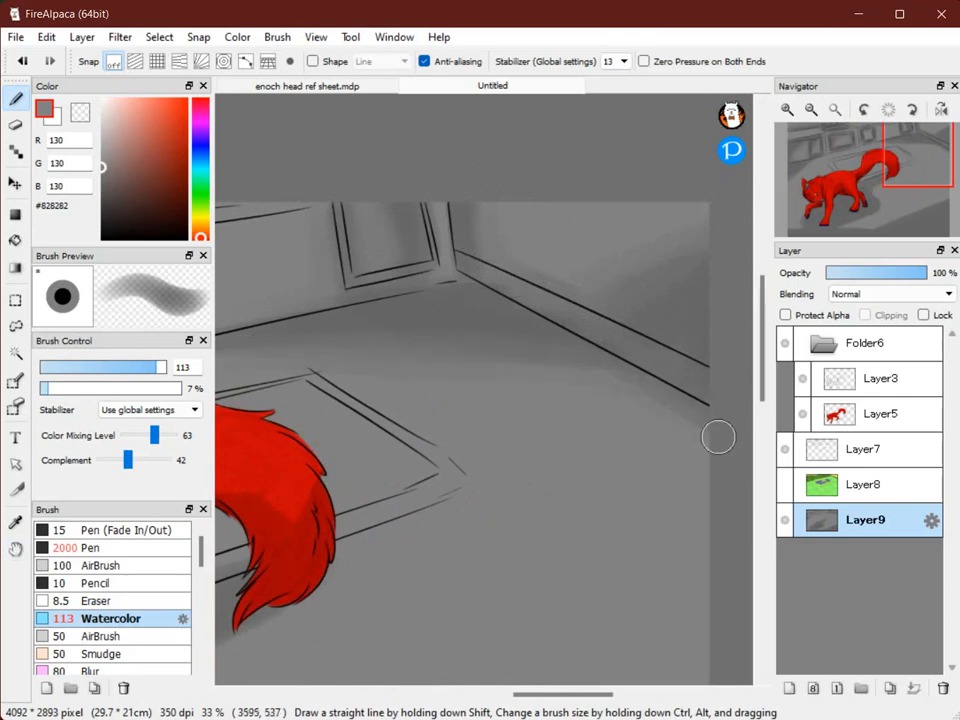
{"action": "left_click_drag", "start_coordinate": [389, 343], "coordinate": [610, 288]}
Enlarge the brush to size 247 and soften the floor shadow's edge around the canine's tail and hind legs
{"action": "left_click_drag", "start_coordinate": [463, 437], "coordinate": [410, 165]}
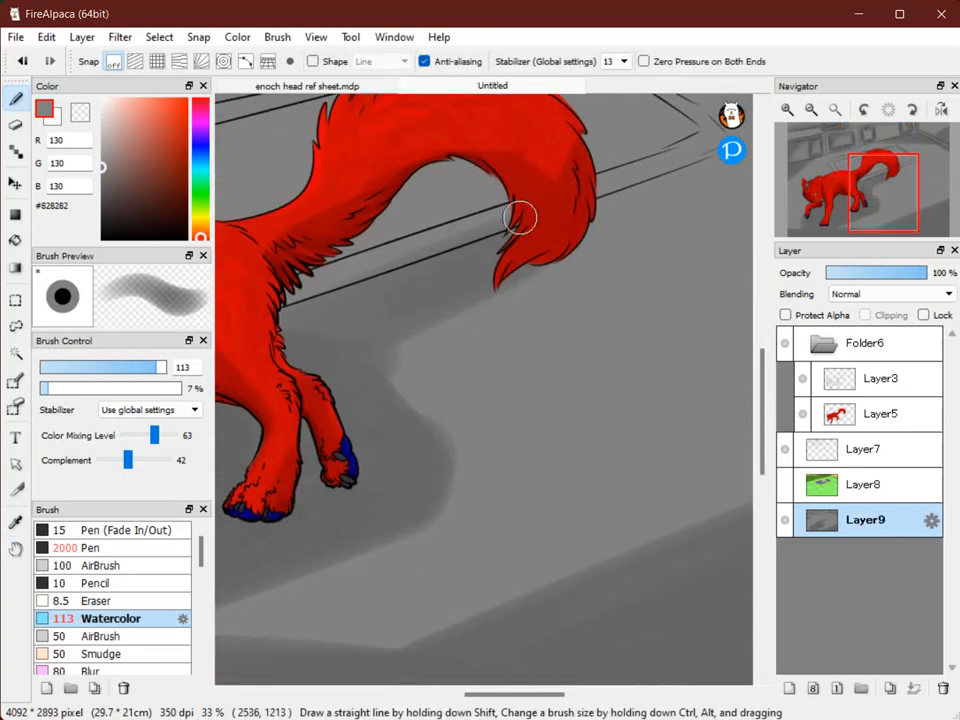
{"action": "left_click", "coordinate": [165, 367]}
{"action": "key", "text": "]"}
{"action": "key", "text": "]"}
{"action": "key", "text": "]"}
{"action": "key", "text": "]"}
{"action": "key", "text": "]"}
{"action": "mouse_move", "coordinate": [516, 278]}
{"action": "left_mouse_down"}
{"action": "mouse_move", "coordinate": [422, 338]}
{"action": "mouse_move", "coordinate": [420, 308]}
{"action": "mouse_move", "coordinate": [485, 466]}
{"action": "mouse_move", "coordinate": [377, 369]}
{"action": "mouse_move", "coordinate": [435, 501]}
{"action": "mouse_move", "coordinate": [304, 574]}
{"action": "mouse_move", "coordinate": [312, 547]}
{"action": "mouse_move", "coordinate": [477, 372]}
{"action": "left_mouse_up"}
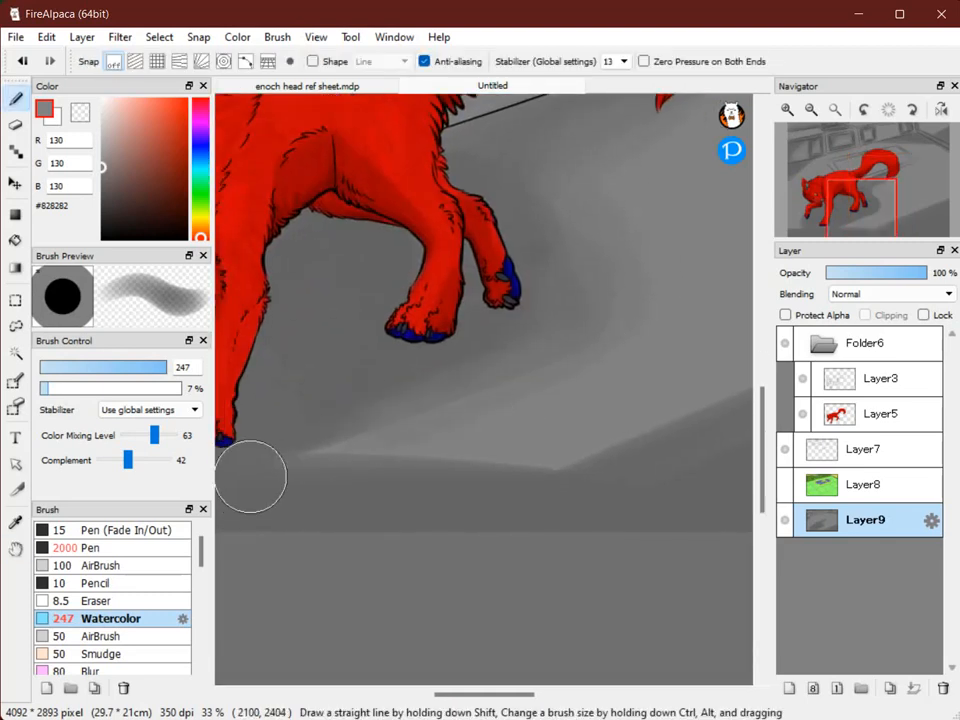
Blend the bottom floor shadow into the lighter floor below the hind paws, using the darker grey #646464
{"action": "mouse_move", "coordinate": [580, 454]}
{"action": "left_mouse_down"}
{"action": "mouse_move", "coordinate": [470, 367]}
{"action": "mouse_move", "coordinate": [379, 381]}
{"action": "left_mouse_up"}
{"action": "right_click", "coordinate": [343, 331]}
{"action": "mouse_move", "coordinate": [418, 342]}
{"action": "left_mouse_down"}
{"action": "mouse_move", "coordinate": [326, 399]}
{"action": "mouse_move", "coordinate": [268, 456]}
{"action": "mouse_move", "coordinate": [454, 452]}
{"action": "mouse_move", "coordinate": [647, 501]}
{"action": "left_mouse_up"}
{"action": "mouse_move", "coordinate": [506, 385]}
{"action": "left_mouse_down"}
{"action": "mouse_move", "coordinate": [506, 399]}
{"action": "mouse_move", "coordinate": [365, 468]}
{"action": "left_mouse_up"}
{"action": "mouse_move", "coordinate": [490, 483]}
{"action": "left_mouse_down"}
{"action": "mouse_move", "coordinate": [395, 446]}
{"action": "mouse_move", "coordinate": [300, 458]}
{"action": "left_mouse_up"}
{"action": "left_click_drag", "start_coordinate": [469, 361], "coordinate": [396, 435]}
{"action": "left_click_drag", "start_coordinate": [519, 397], "coordinate": [617, 474]}
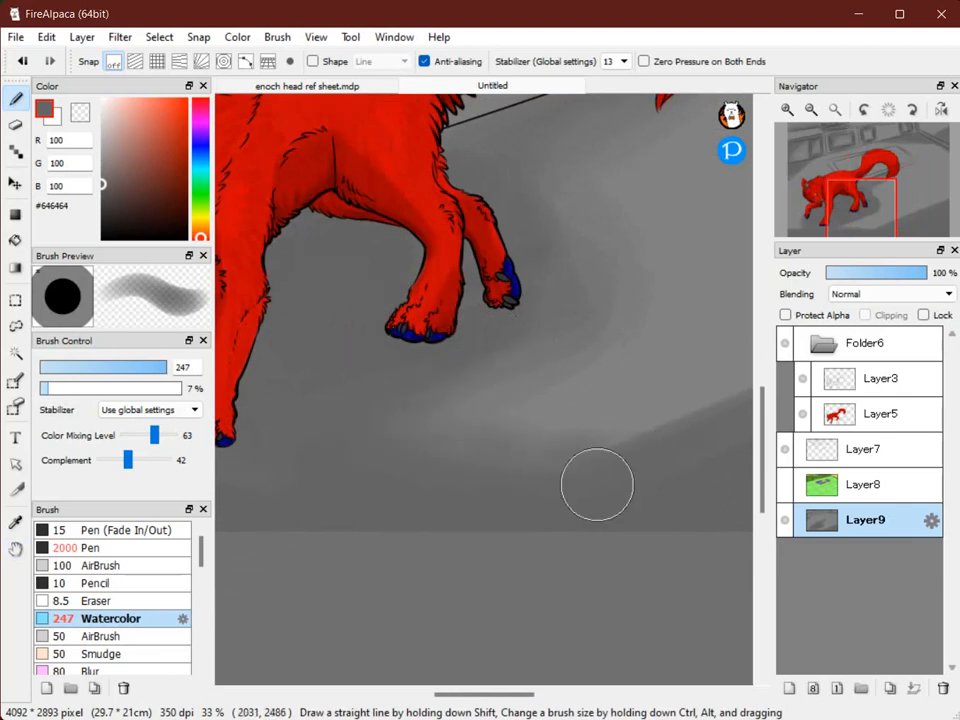
Sample mid grey (#828282) and soften the diagonal shadow edge in the floor's lower-right corner
{"action": "key", "text": "space"}
{"action": "left_click_drag", "start_coordinate": [602, 379], "coordinate": [304, 392]}
{"action": "right_click", "coordinate": [477, 311]}
{"action": "mouse_move", "coordinate": [527, 377]}
{"action": "left_mouse_down"}
{"action": "mouse_move", "coordinate": [495, 379]}
{"action": "mouse_move", "coordinate": [334, 480]}
{"action": "mouse_move", "coordinate": [611, 337]}
{"action": "mouse_move", "coordinate": [394, 405]}
{"action": "left_mouse_up"}
{"action": "key", "text": "space"}
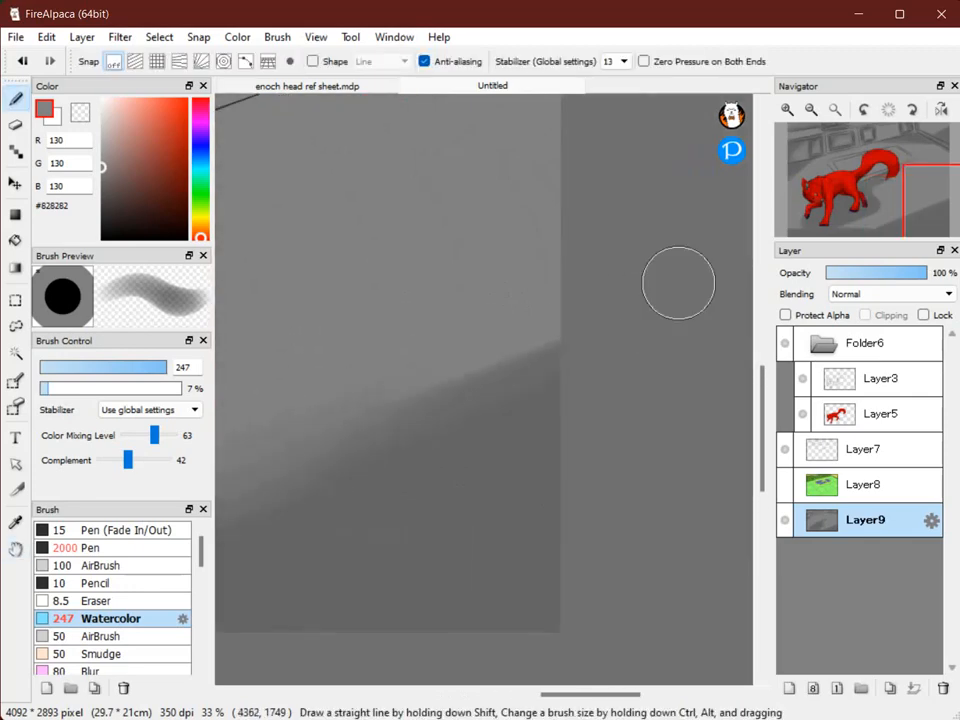
Soften the shadow along the floor's bottom edge and in the lower-left corner by the front paws
{"action": "key", "text": "space"}
{"action": "left_click_drag", "start_coordinate": [357, 467], "coordinate": [757, 386]}
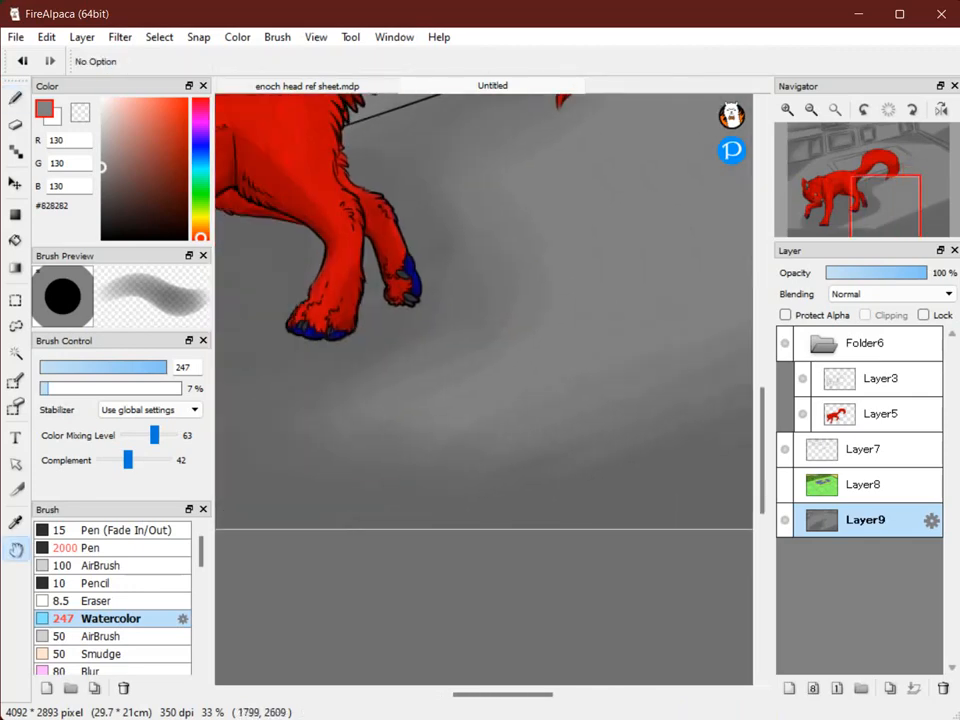
{"action": "left_click_drag", "start_coordinate": [259, 462], "coordinate": [659, 387]}
{"action": "left_click_drag", "start_coordinate": [340, 446], "coordinate": [581, 471]}
{"action": "mouse_move", "coordinate": [417, 384]}
{"action": "left_mouse_down"}
{"action": "mouse_move", "coordinate": [465, 433]}
{"action": "mouse_move", "coordinate": [347, 435]}
{"action": "mouse_move", "coordinate": [452, 452]}
{"action": "mouse_move", "coordinate": [341, 448]}
{"action": "left_mouse_up"}
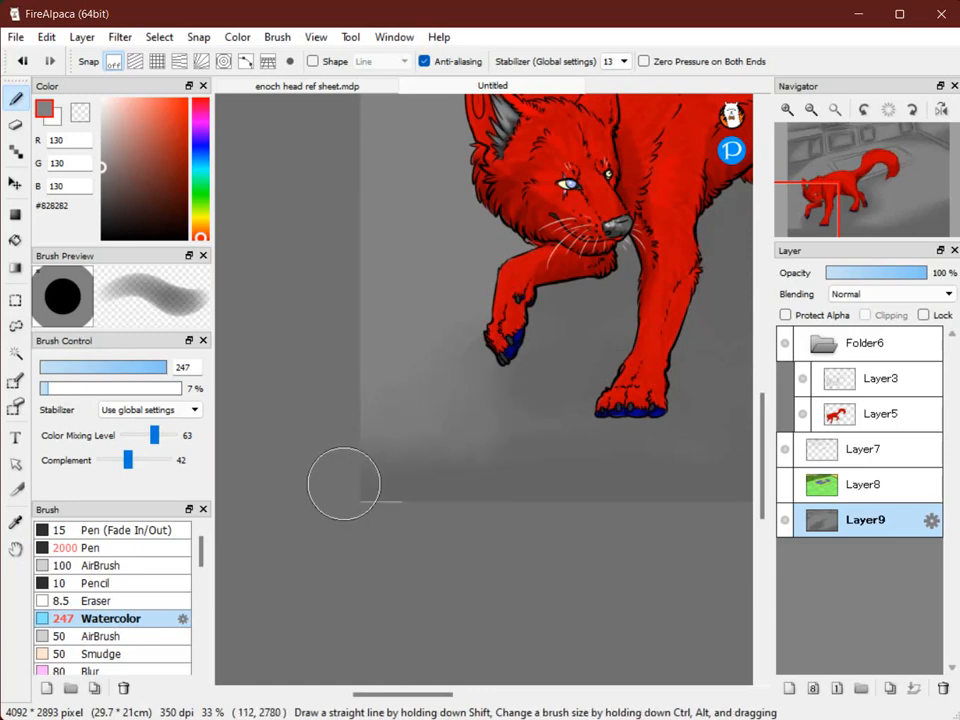
Show the coloured background in Layer8 again and set its blending mode to Overlay above the grey shading
{"action": "left_click", "coordinate": [811, 109]}
{"action": "left_click", "coordinate": [811, 109]}
{"action": "key", "text": "space"}
{"action": "mouse_move", "coordinate": [548, 226]}
{"action": "left_mouse_down"}
{"action": "mouse_move", "coordinate": [503, 294]}
{"action": "mouse_move", "coordinate": [288, 307]}
{"action": "mouse_move", "coordinate": [314, 311]}
{"action": "left_mouse_up"}
{"action": "key", "text": "space"}
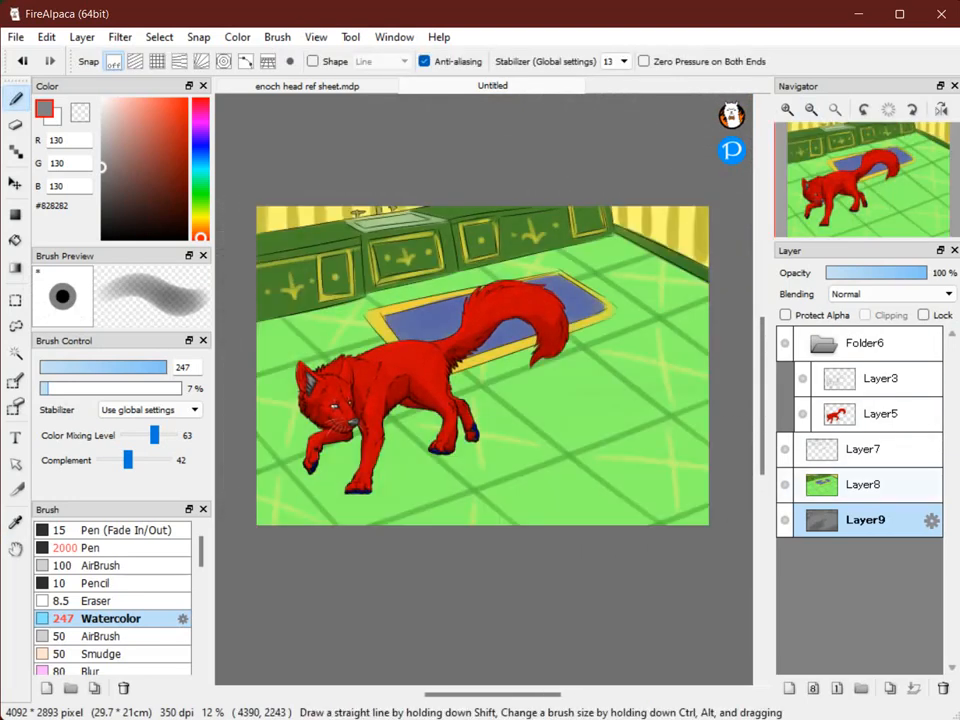
{"action": "left_click", "coordinate": [868, 485]}
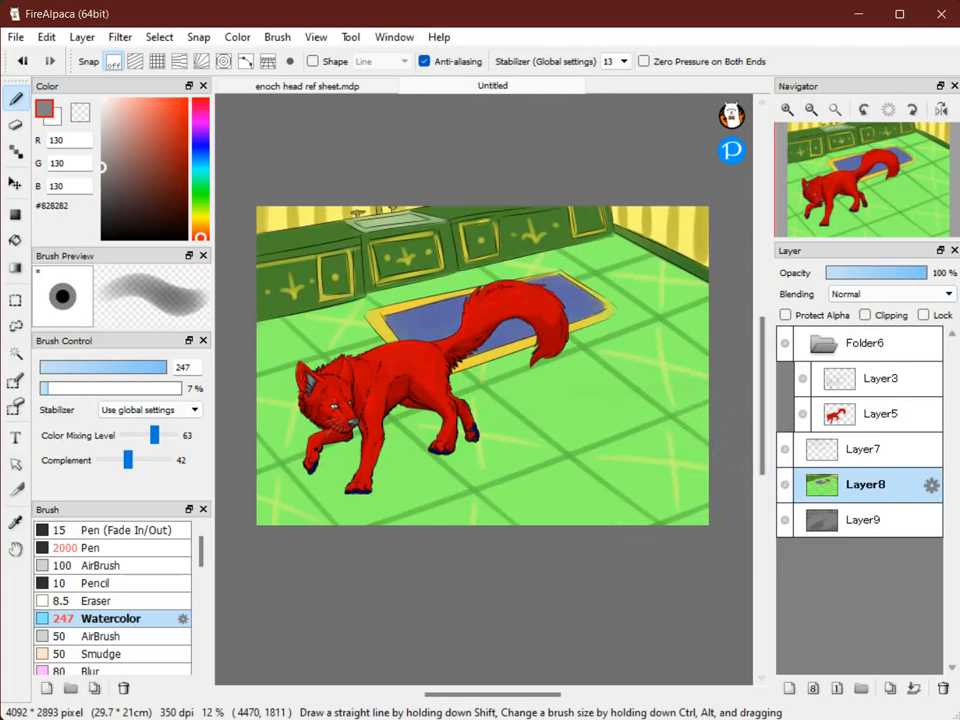
{"action": "left_click", "coordinate": [890, 294]}
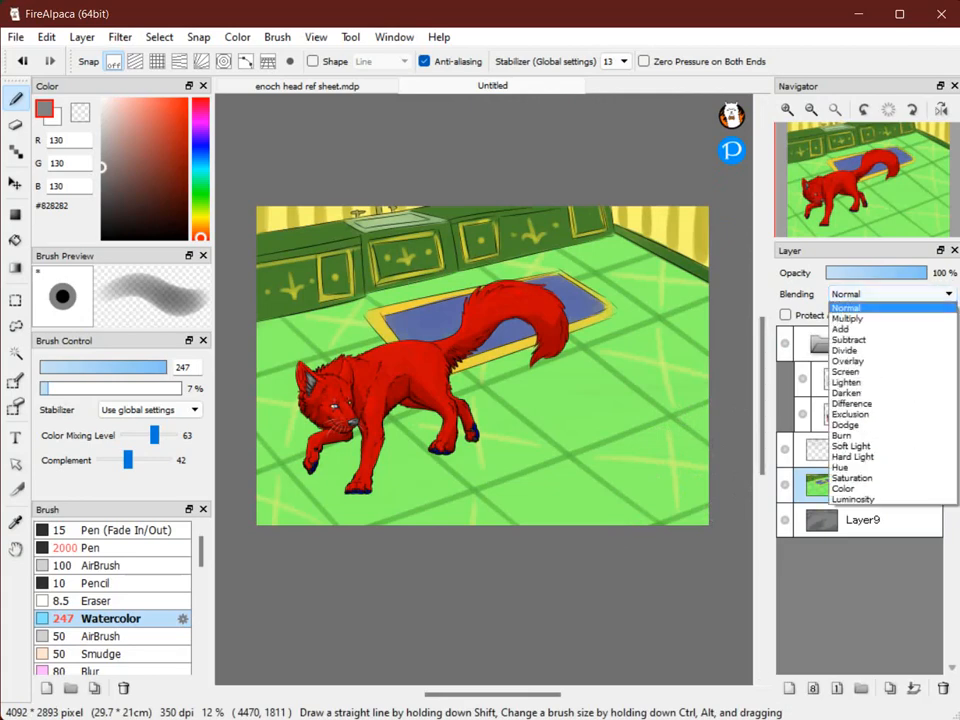
{"action": "key", "text": "Return"}
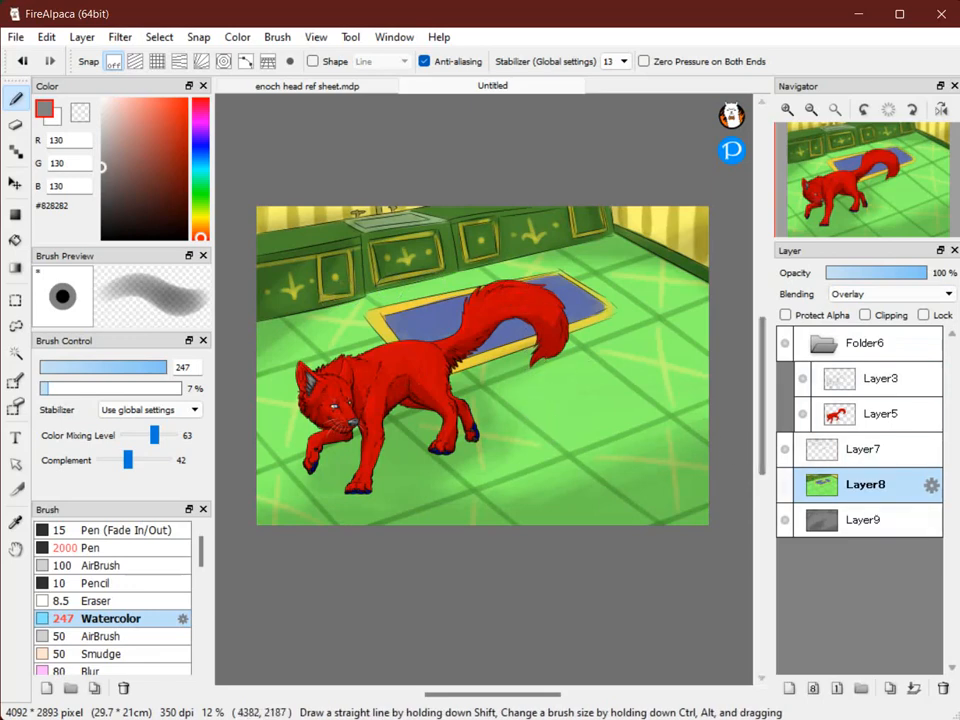
Toggle Layer8's visibility to compare the coloured kitchen with the grey shading beneath it
{"action": "left_click", "coordinate": [785, 484]}
{"action": "left_click", "coordinate": [785, 484]}
{"action": "left_click", "coordinate": [785, 484]}
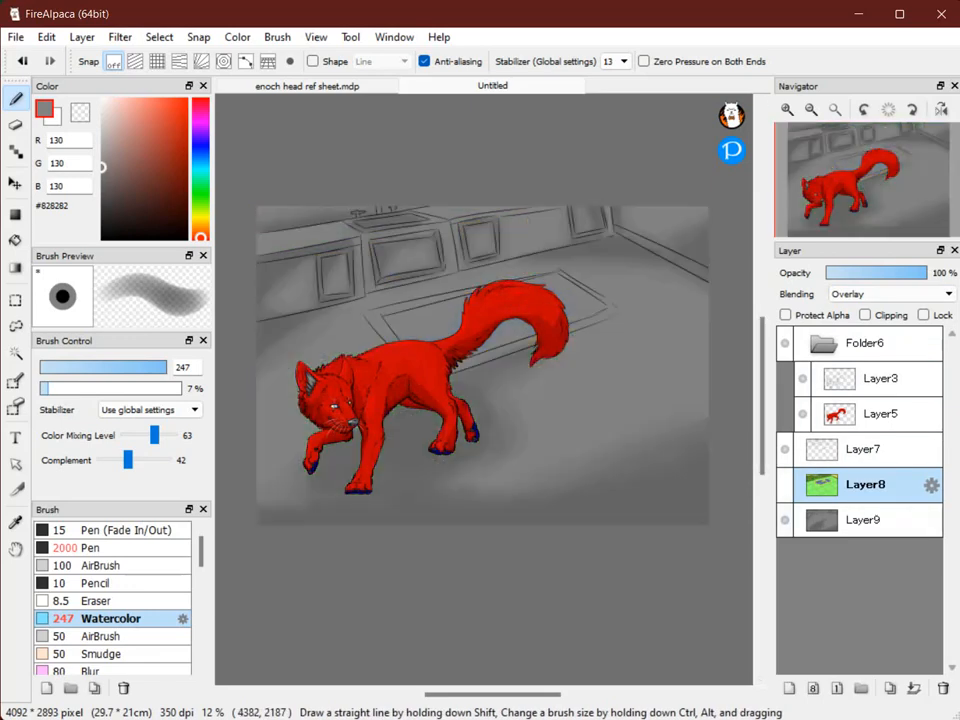
{"action": "left_click", "coordinate": [785, 484]}
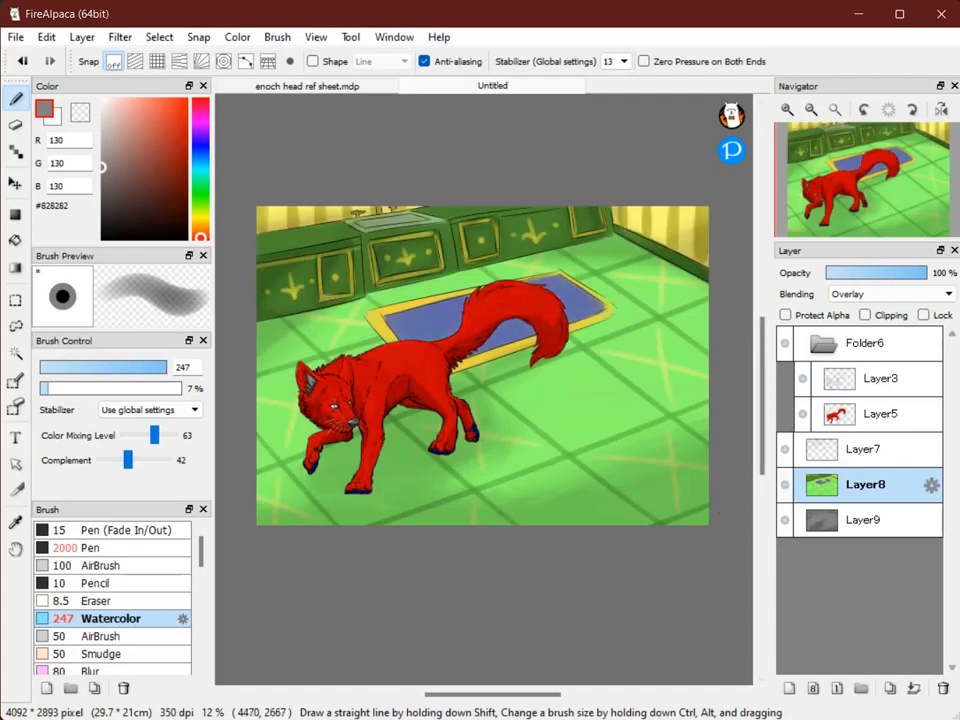
{"action": "left_click", "coordinate": [785, 484]}
{"action": "key", "text": "space"}
{"action": "left_click_drag", "start_coordinate": [507, 447], "coordinate": [500, 485]}
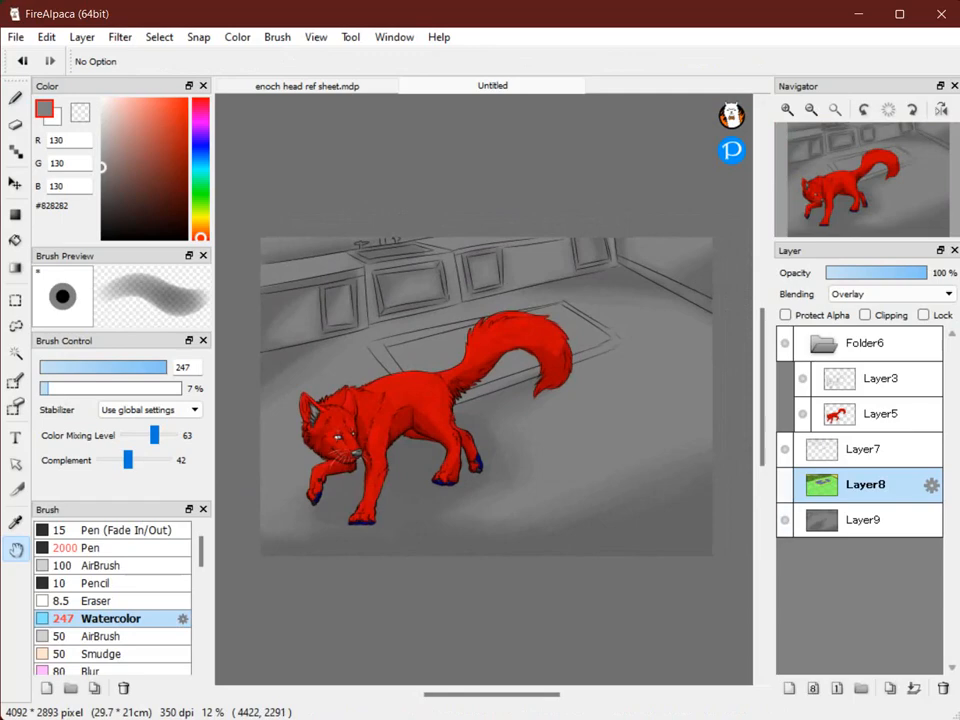
{"action": "left_click", "coordinate": [785, 484]}
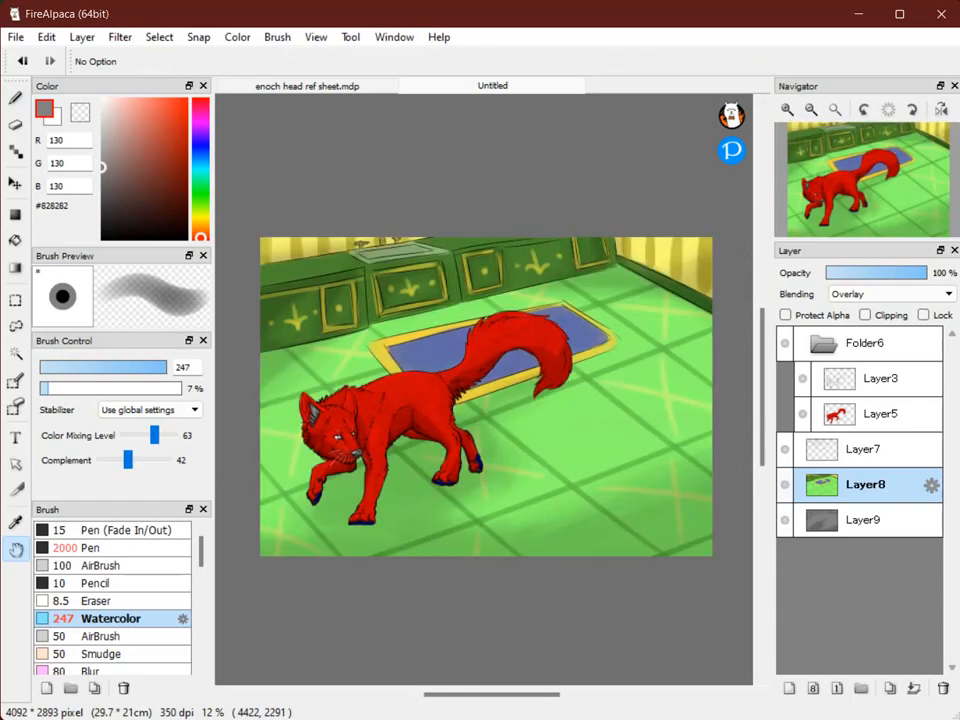
{"action": "left_click", "coordinate": [785, 484]}
{"action": "left_click", "coordinate": [785, 484]}
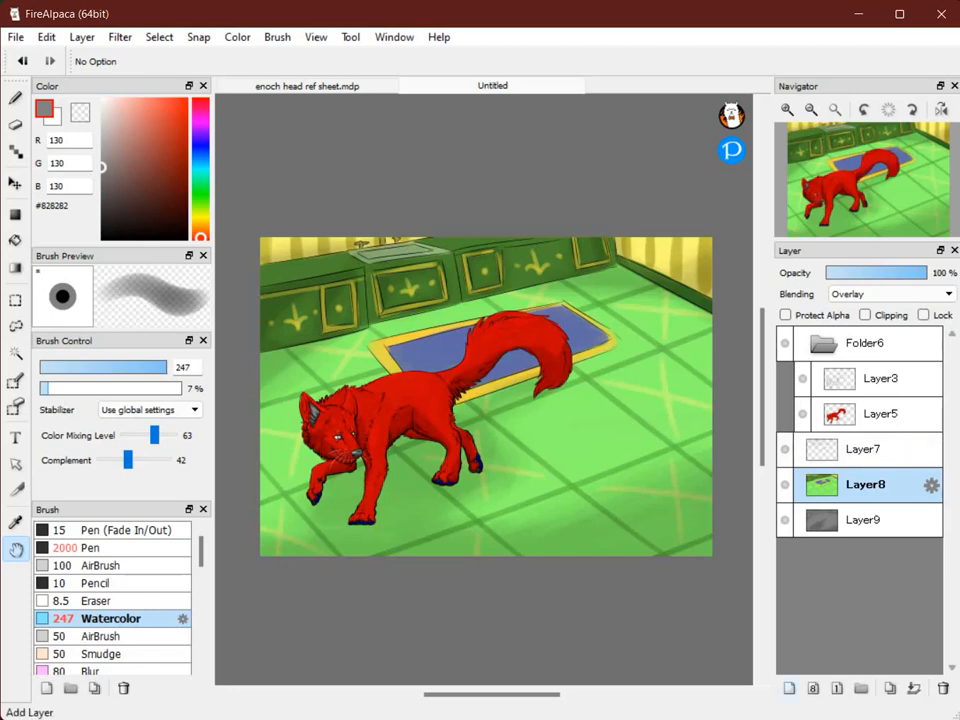
{"action": "mouse_move", "coordinate": [480, 400]}
{"action": "left_mouse_down"}
{"action": "mouse_move", "coordinate": [494, 330]}
{"action": "mouse_move", "coordinate": [519, 328]}
{"action": "mouse_move", "coordinate": [484, 404]}
{"action": "mouse_move", "coordinate": [485, 393]}
{"action": "left_mouse_up"}
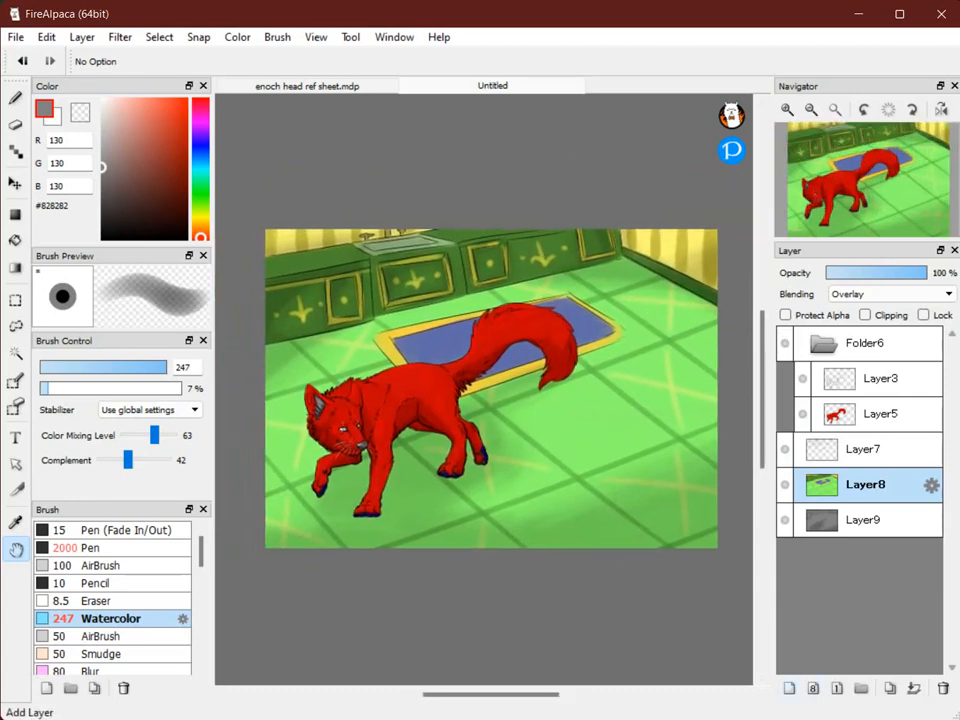
Add a layer above Layer8 with Multiply blending, and set the Watercolor brush to size 513 and 21% opacity with light grey
{"action": "left_click", "coordinate": [789, 688]}
{"action": "left_click", "coordinate": [890, 294]}
{"action": "left_click", "coordinate": [872, 319]}
{"action": "left_click_drag", "start_coordinate": [101, 167], "coordinate": [102, 136]}
{"action": "scroll", "coordinate": [428, 280], "scroll_direction": "down", "scroll_amount": 2}
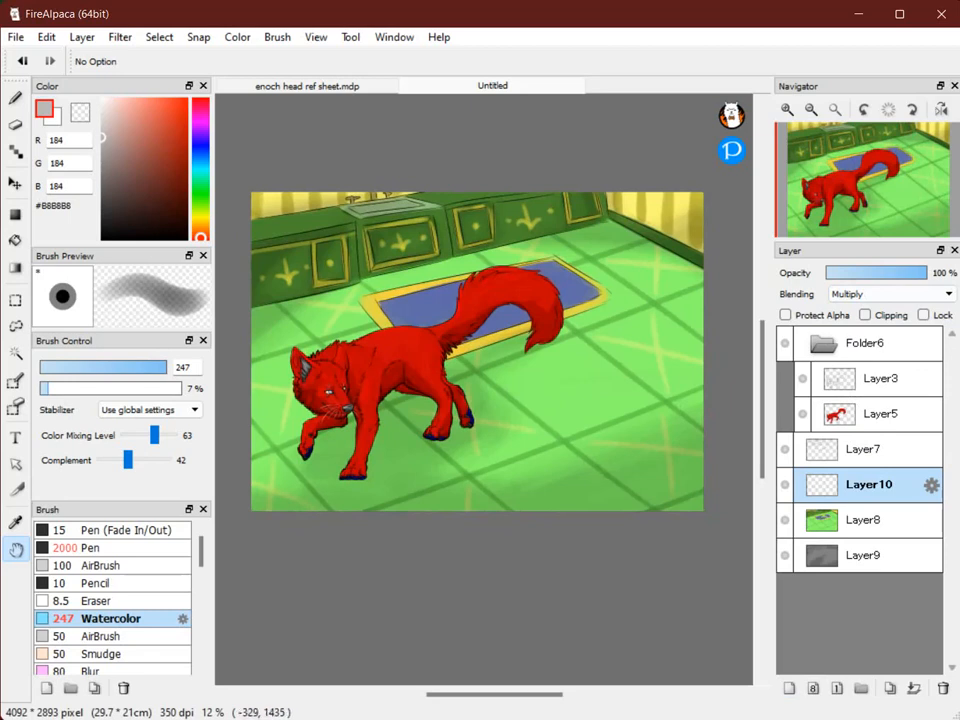
{"action": "left_click", "coordinate": [68, 388]}
{"action": "mouse_move", "coordinate": [106, 367]}
{"action": "left_mouse_down"}
{"action": "mouse_move", "coordinate": [147, 367]}
{"action": "mouse_move", "coordinate": [135, 367]}
{"action": "left_mouse_up"}
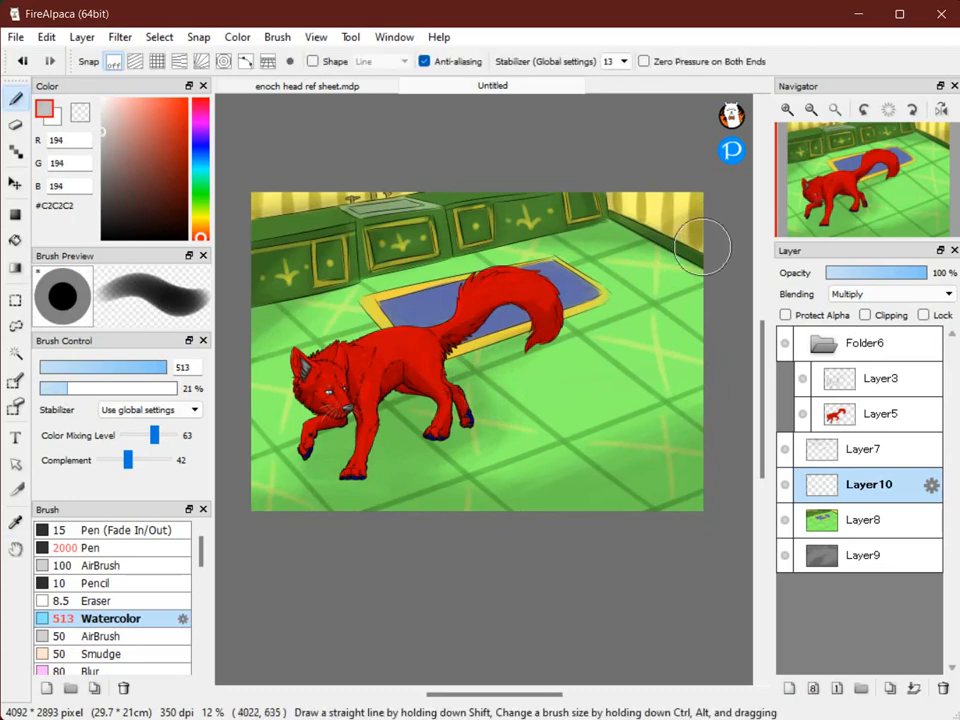
Try a dark grey (#636363) diagonal shadow stroke across the floor behind the canine, and undo it
{"action": "left_click", "coordinate": [126, 158]}
{"action": "left_click", "coordinate": [101, 186]}
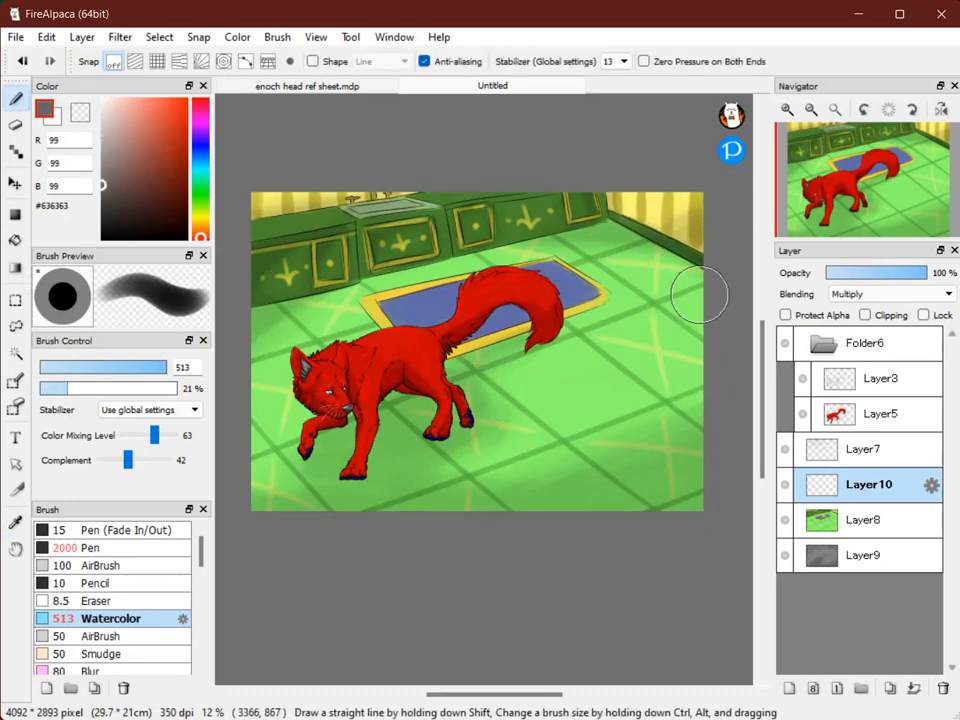
{"action": "left_click_drag", "start_coordinate": [686, 285], "coordinate": [452, 579]}
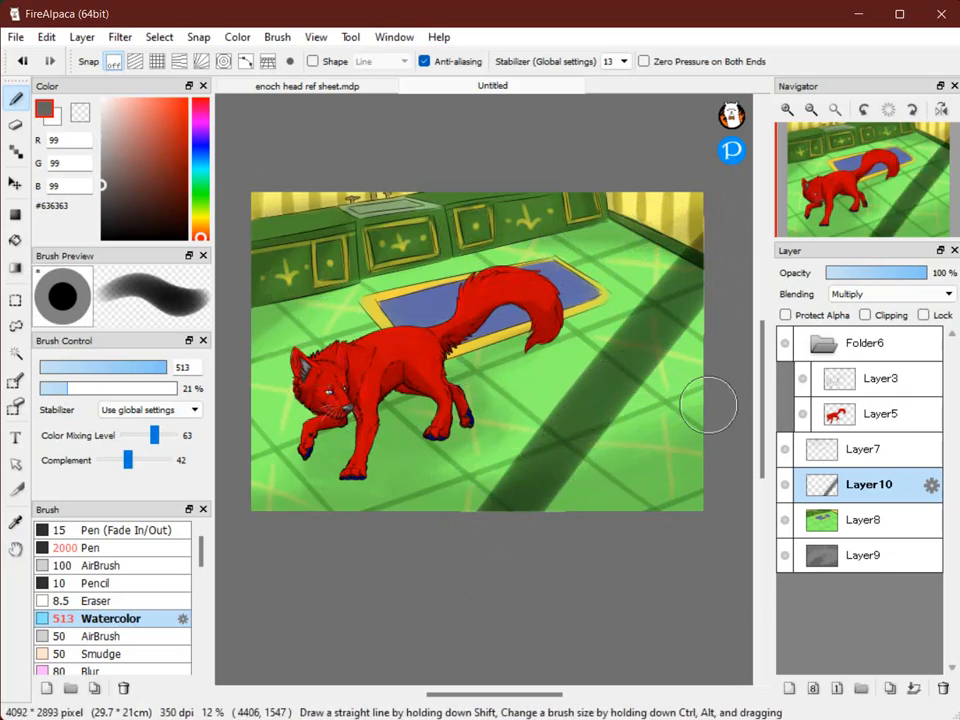
{"action": "key", "text": "ctrl+z"}
Paint a light grey (#C3C3C3) diagonal shadow over the floor's right-hand side
{"action": "left_click", "coordinate": [101, 129]}
{"action": "left_click", "coordinate": [101, 131]}
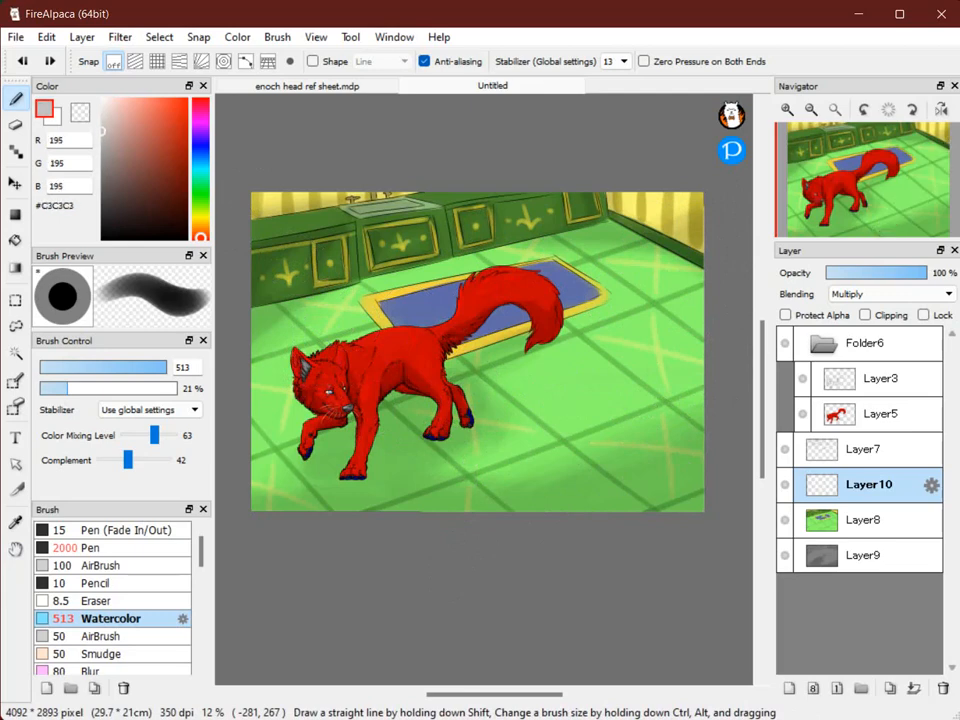
{"action": "mouse_move", "coordinate": [729, 204]}
{"action": "left_mouse_down"}
{"action": "mouse_move", "coordinate": [601, 436]}
{"action": "mouse_move", "coordinate": [682, 336]}
{"action": "mouse_move", "coordinate": [618, 453]}
{"action": "mouse_move", "coordinate": [689, 346]}
{"action": "mouse_move", "coordinate": [649, 522]}
{"action": "mouse_move", "coordinate": [675, 555]}
{"action": "mouse_move", "coordinate": [727, 517]}
{"action": "left_mouse_up"}
Paint the canine's cast shadow on the floor beneath its body with the Watercolor brush at size 169
{"action": "left_click", "coordinate": [162, 367]}
{"action": "left_click_drag", "start_coordinate": [162, 367], "coordinate": [166, 367]}
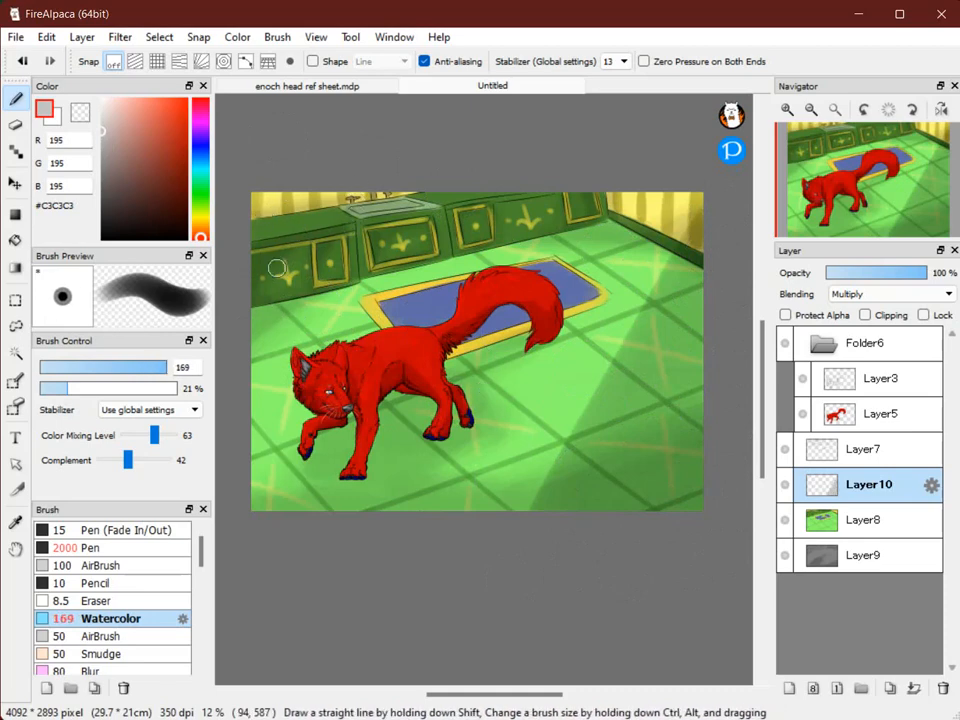
{"action": "mouse_move", "coordinate": [423, 405]}
{"action": "left_mouse_down"}
{"action": "mouse_move", "coordinate": [418, 460]}
{"action": "mouse_move", "coordinate": [317, 502]}
{"action": "mouse_move", "coordinate": [330, 495]}
{"action": "mouse_move", "coordinate": [259, 492]}
{"action": "mouse_move", "coordinate": [287, 464]}
{"action": "mouse_move", "coordinate": [483, 421]}
{"action": "left_mouse_up"}
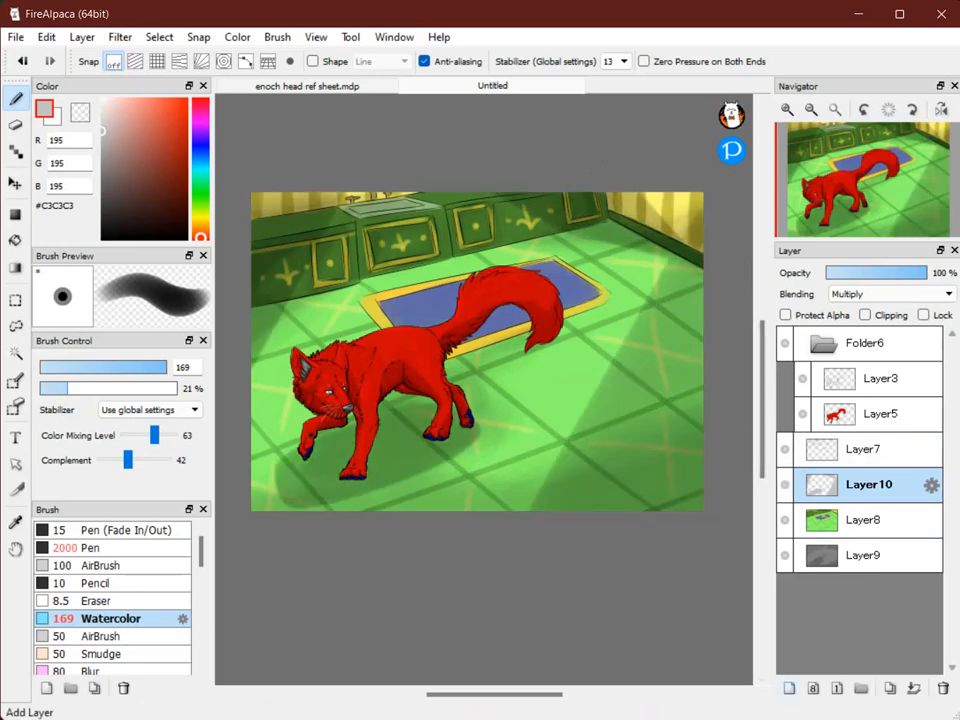
Add a layer above Layer10 and choose pale yellow (#FFFAC9) with the AirBrush
{"action": "left_click", "coordinate": [789, 688]}
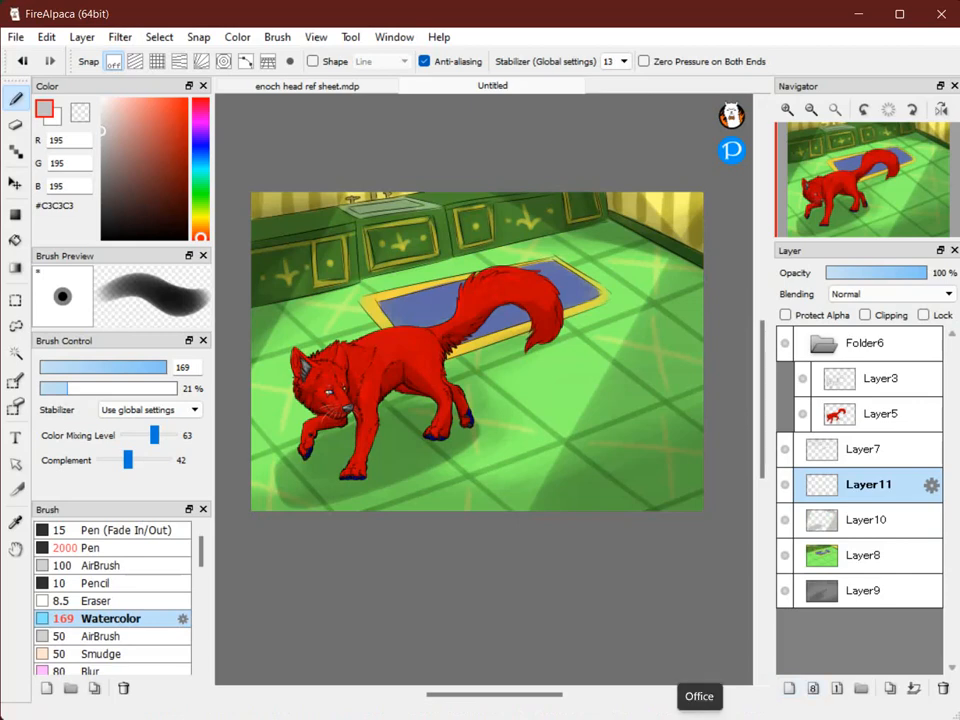
{"action": "left_click", "coordinate": [868, 519]}
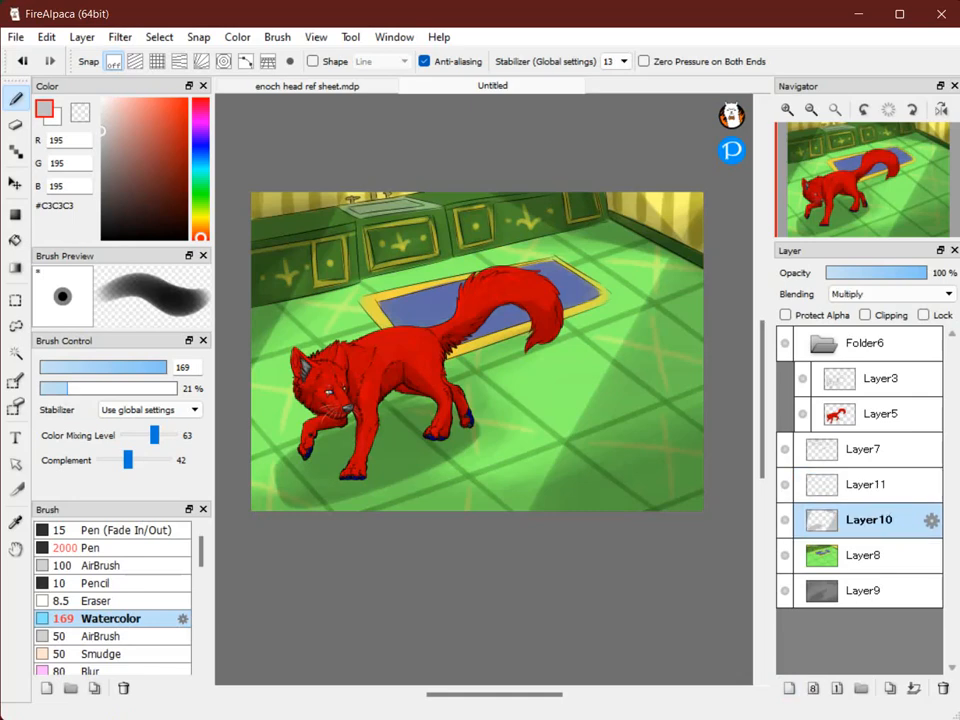
{"action": "left_click", "coordinate": [864, 555]}
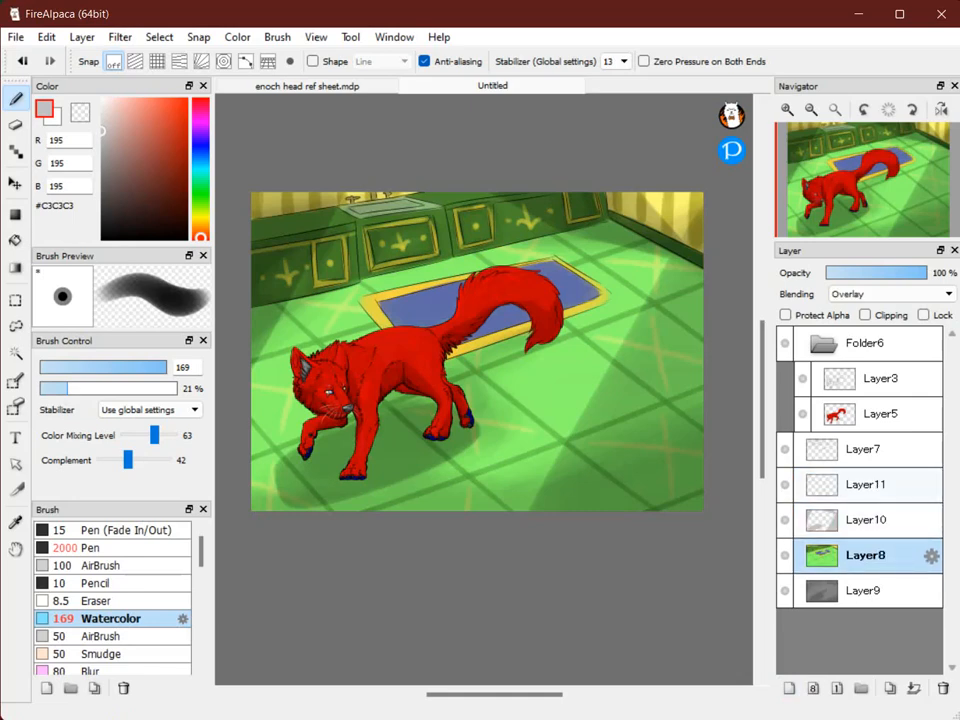
{"action": "left_click", "coordinate": [868, 484]}
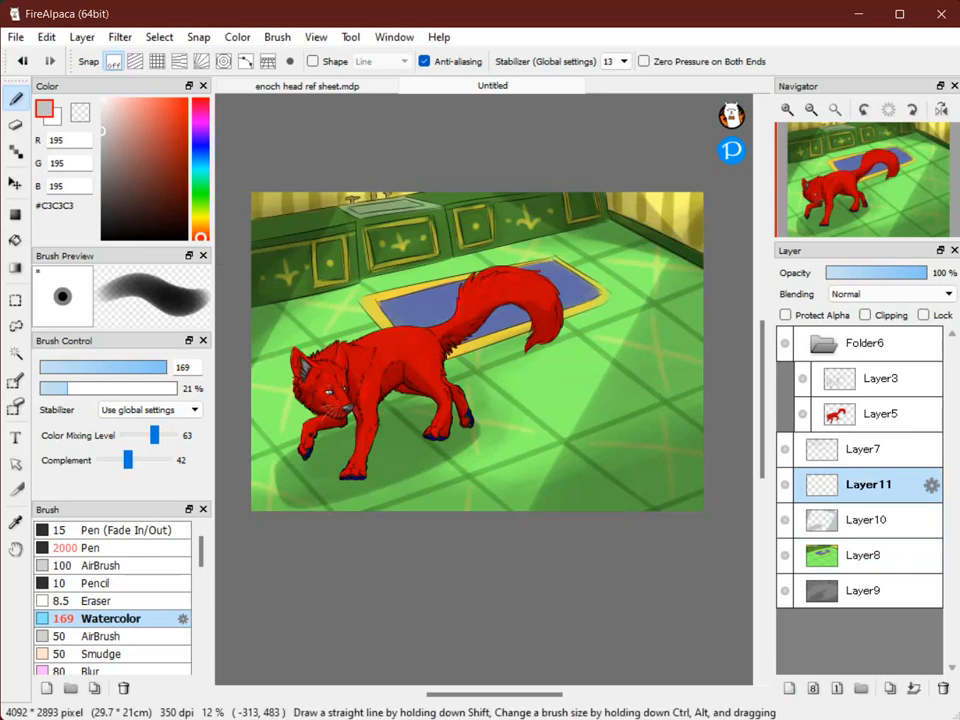
{"action": "left_click_drag", "start_coordinate": [201, 237], "coordinate": [201, 217]}
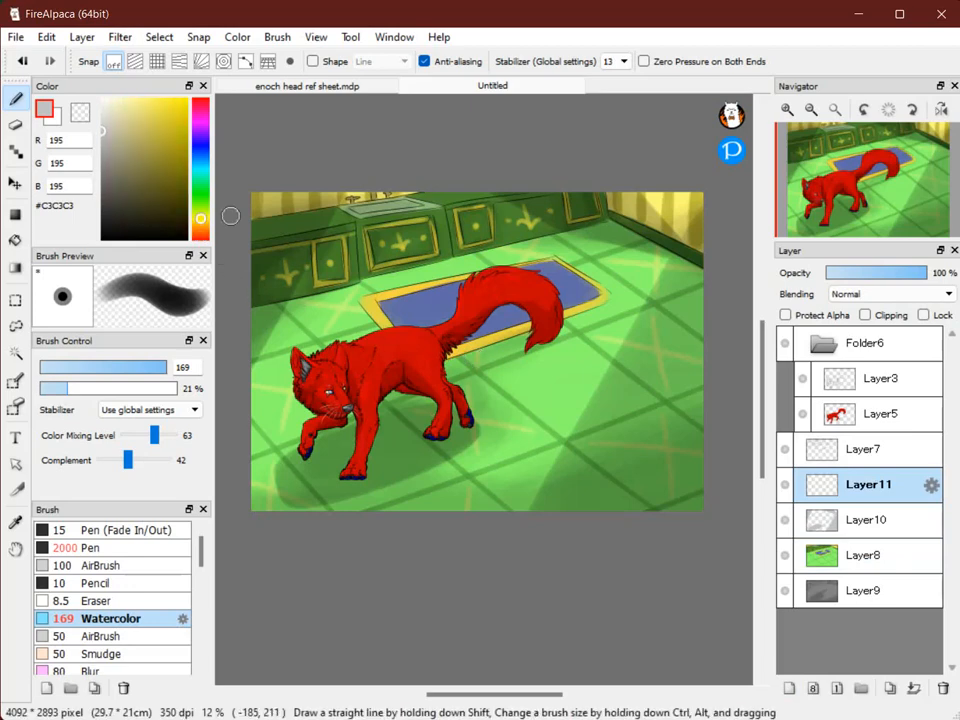
{"action": "left_click", "coordinate": [122, 98]}
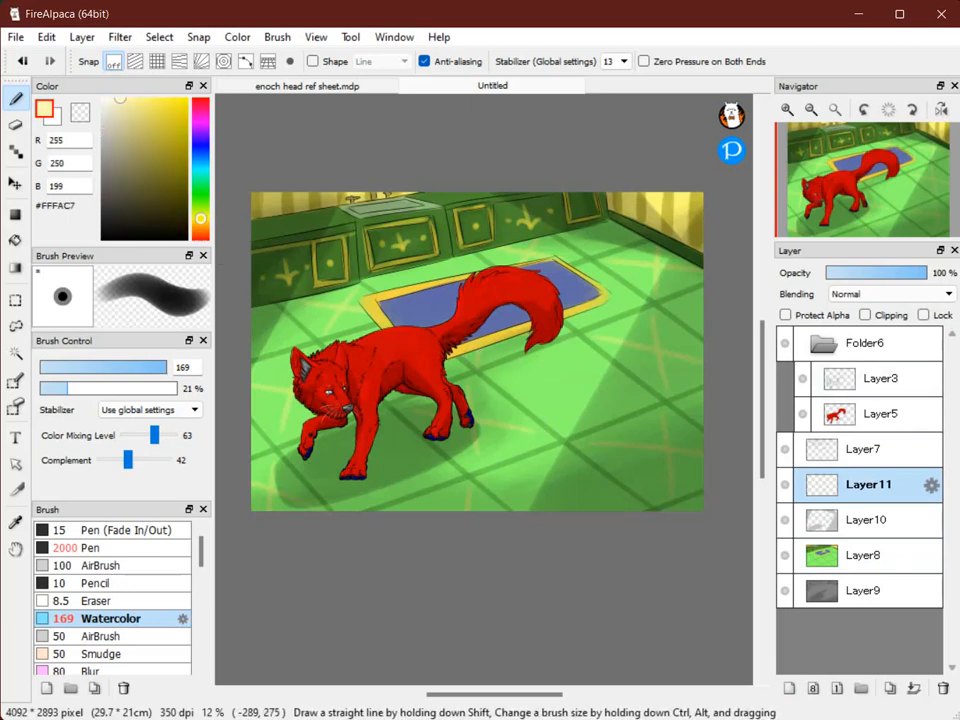
{"action": "left_click", "coordinate": [90, 565]}
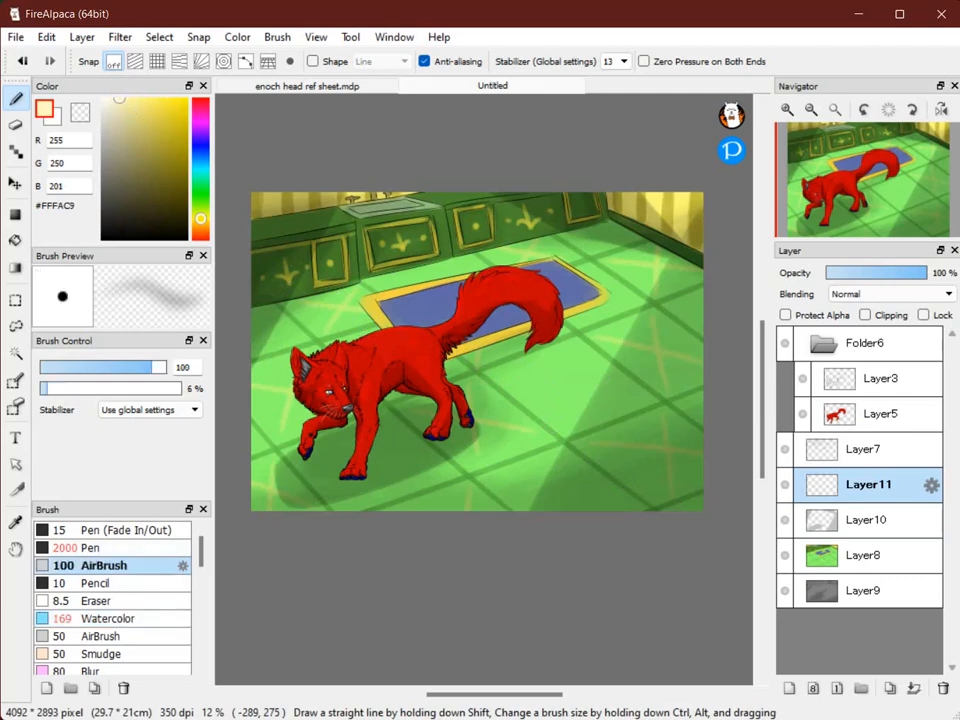
Enlarge the AirBrush to 1250 and paint a soft pale yellow glow over the middle of the back cabinets
{"action": "key", "text": "bracketright"}
{"action": "key", "text": "bracketright"}
{"action": "key", "text": "bracketright"}
{"action": "key", "text": "bracketright"}
{"action": "key", "text": "bracketright"}
{"action": "key", "text": "bracketright"}
{"action": "key", "text": "bracketright"}
{"action": "key", "text": "bracketright"}
{"action": "key", "text": "bracketright"}
{"action": "key", "text": "bracketright"}
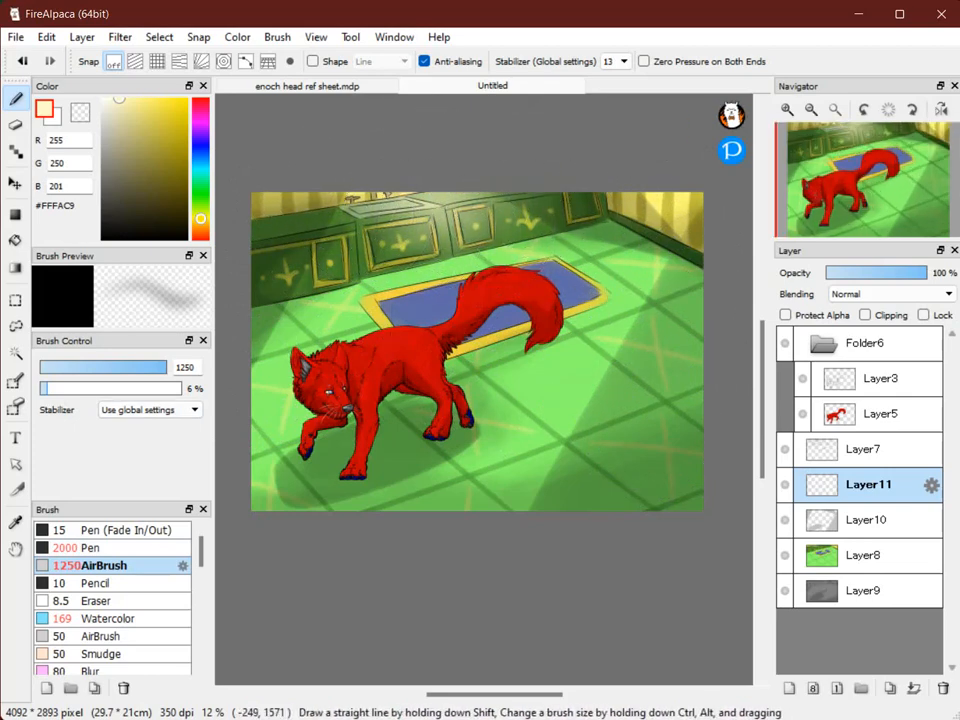
Dab small light specks over the counter and cabinets with the AirBrush at size 125 and 9% opacity
{"action": "left_click", "coordinate": [787, 109]}
{"action": "key", "text": "space"}
{"action": "mouse_move", "coordinate": [391, 252]}
{"action": "left_mouse_down"}
{"action": "mouse_move", "coordinate": [550, 476]}
{"action": "mouse_move", "coordinate": [479, 457]}
{"action": "left_mouse_up"}
{"action": "left_click_drag", "start_coordinate": [120, 367], "coordinate": [143, 367]}
{"action": "left_click_drag", "start_coordinate": [48, 388], "coordinate": [52, 388]}
{"action": "left_click_drag", "start_coordinate": [483, 389], "coordinate": [536, 389], "text": "ctrl+alt"}
{"action": "key", "text": "space"}
{"action": "left_click_drag", "start_coordinate": [489, 269], "coordinate": [428, 266]}
{"action": "mouse_move", "coordinate": [492, 236]}
{"action": "left_mouse_down"}
{"action": "mouse_move", "coordinate": [484, 229]}
{"action": "mouse_move", "coordinate": [500, 255]}
{"action": "mouse_move", "coordinate": [484, 276]}
{"action": "left_mouse_up"}
Choose yellow (#F8F096), hide Layer10 and Layer8, and dab glowing specks across the cabinets and nearby floor
{"action": "left_click", "coordinate": [135, 102]}
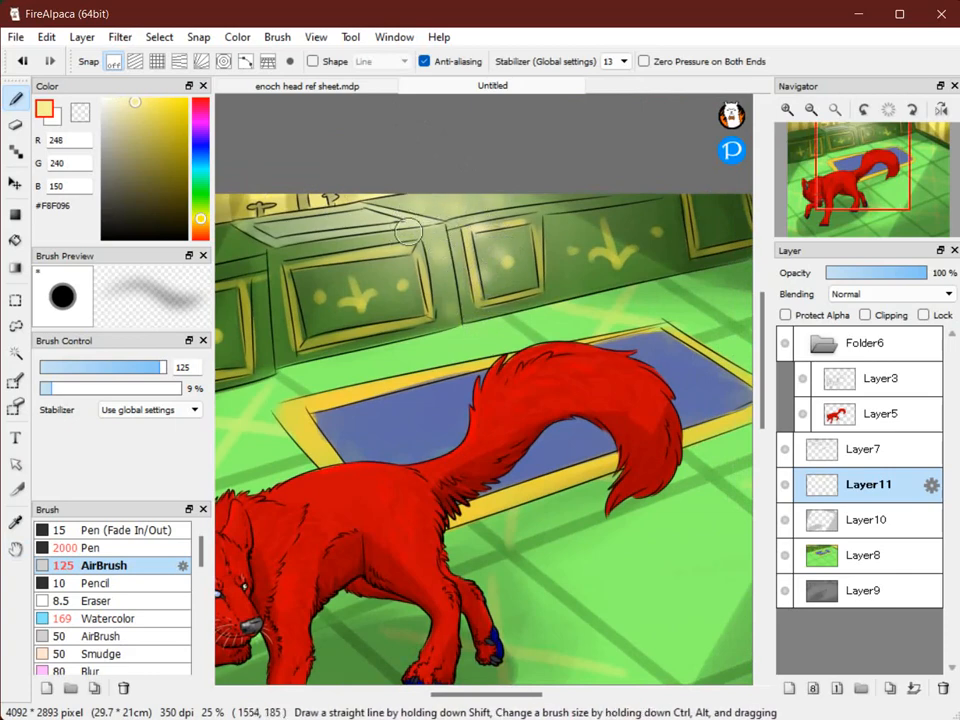
{"action": "left_click", "coordinate": [786, 519]}
{"action": "left_click", "coordinate": [786, 554]}
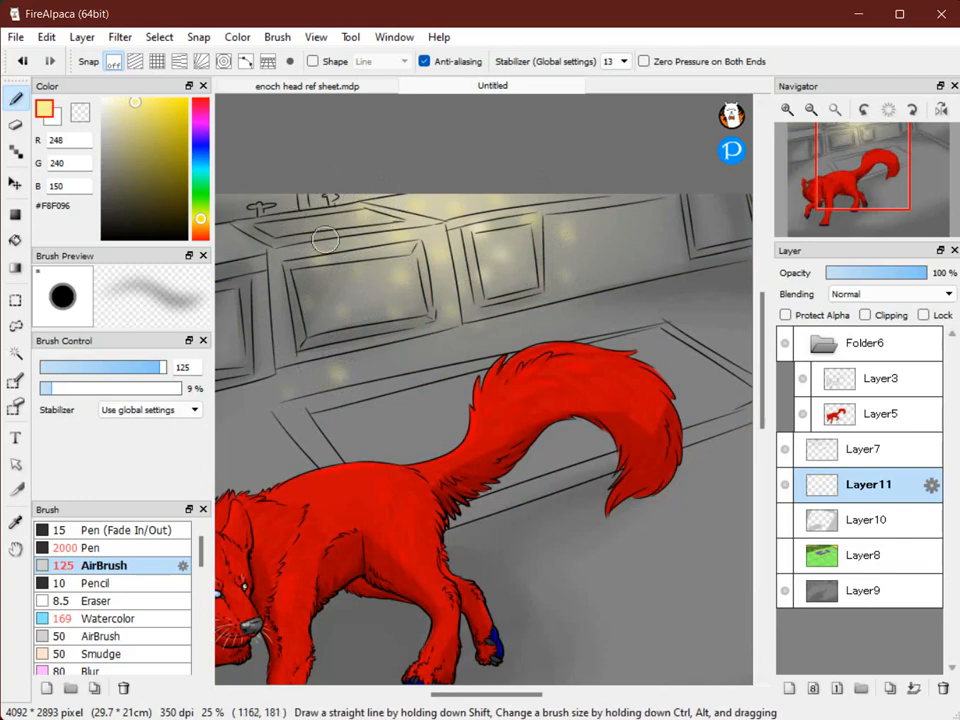
{"action": "key", "text": "space"}
{"action": "left_click_drag", "start_coordinate": [438, 141], "coordinate": [469, 126]}
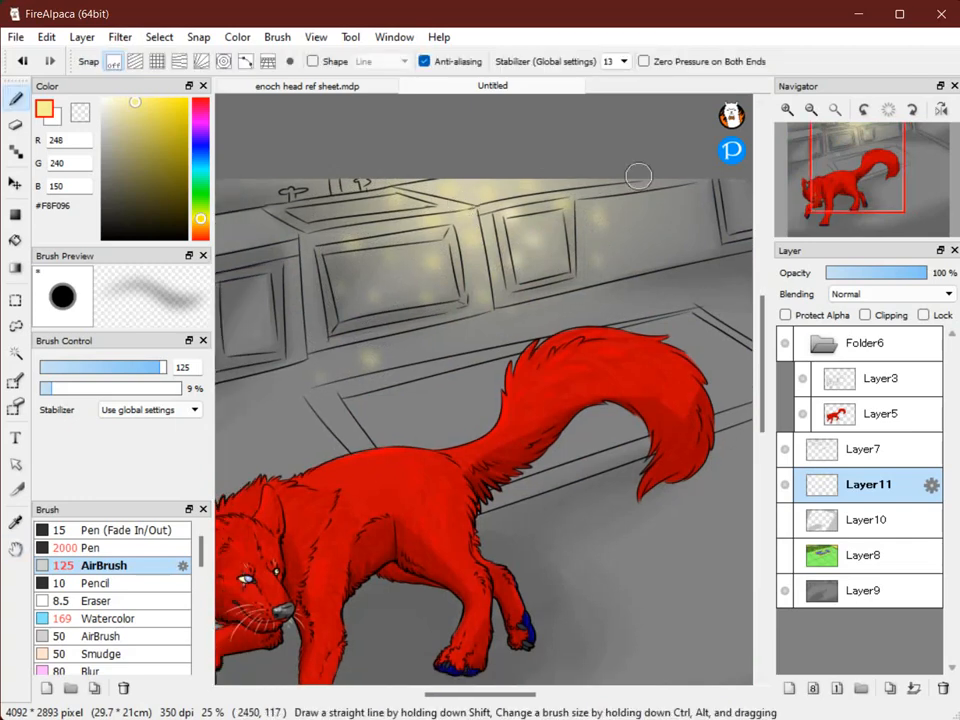
{"action": "key", "text": "space"}
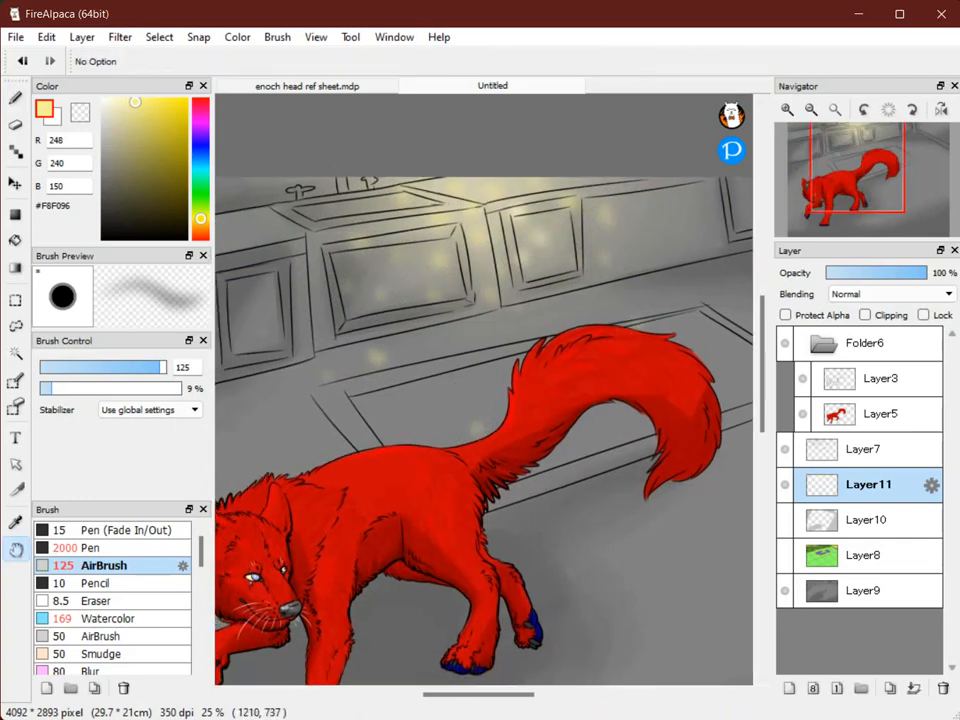
{"action": "left_click_drag", "start_coordinate": [251, 403], "coordinate": [386, 388]}
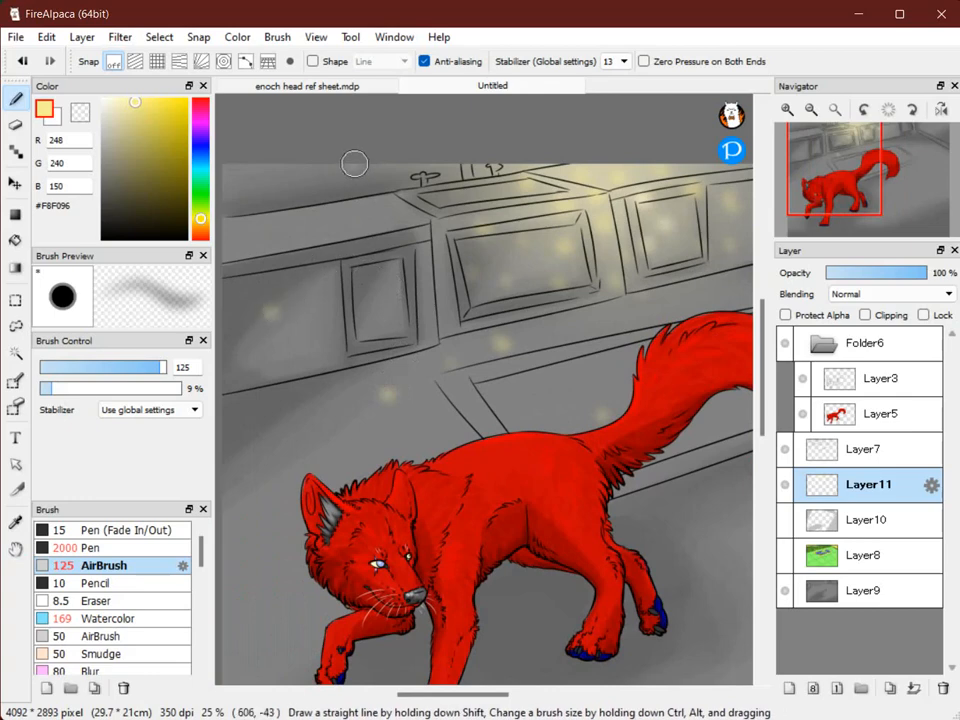
Show Layer8 and Layer10 again and check the light specks against the whole coloured kitchen
{"action": "left_click", "coordinate": [811, 109]}
{"action": "left_click", "coordinate": [811, 109]}
{"action": "key", "text": "space"}
{"action": "left_click_drag", "start_coordinate": [621, 299], "coordinate": [506, 246]}
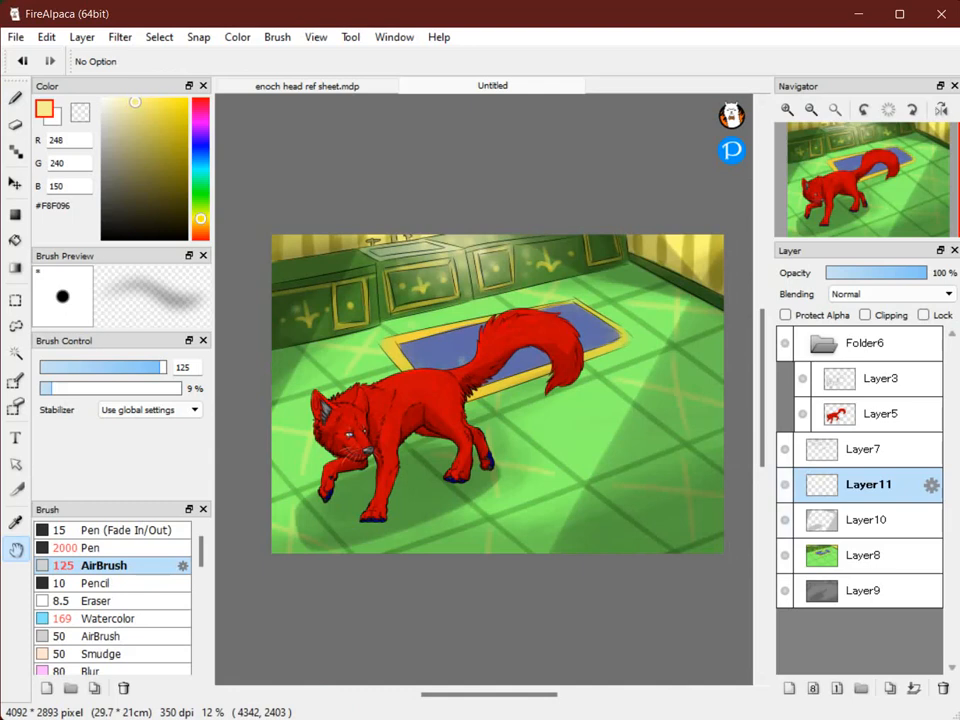
{"action": "left_click_drag", "start_coordinate": [547, 433], "coordinate": [513, 406]}
{"action": "left_click_drag", "start_coordinate": [524, 458], "coordinate": [554, 436]}
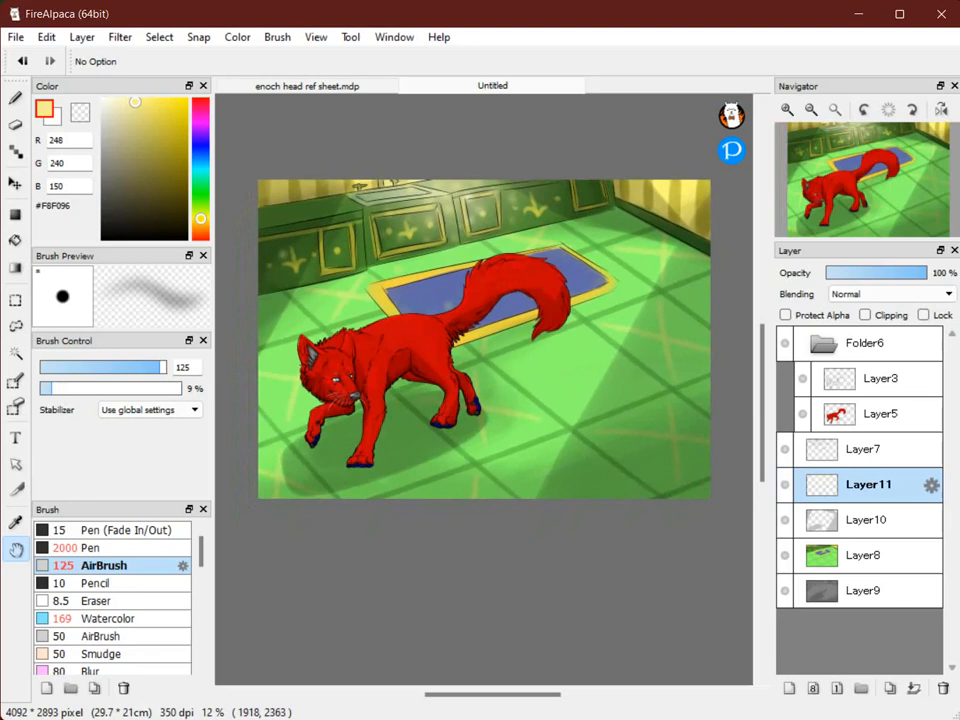
{"action": "key", "text": "alt+Tab"}
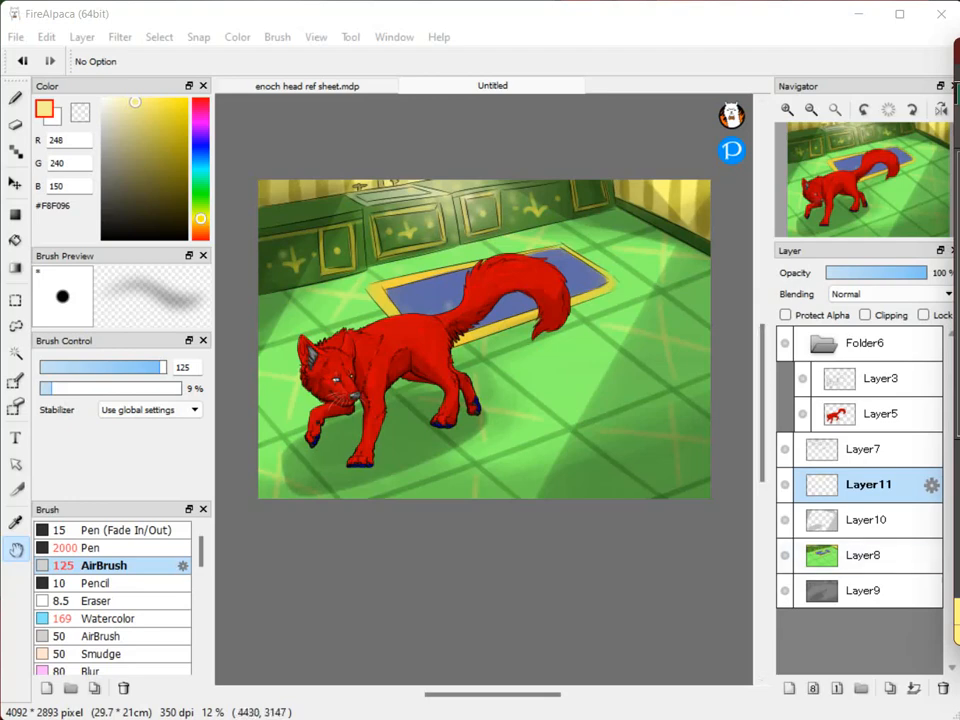
{"action": "left_click", "coordinate": [784, 555]}
{"action": "left_click", "coordinate": [784, 555]}
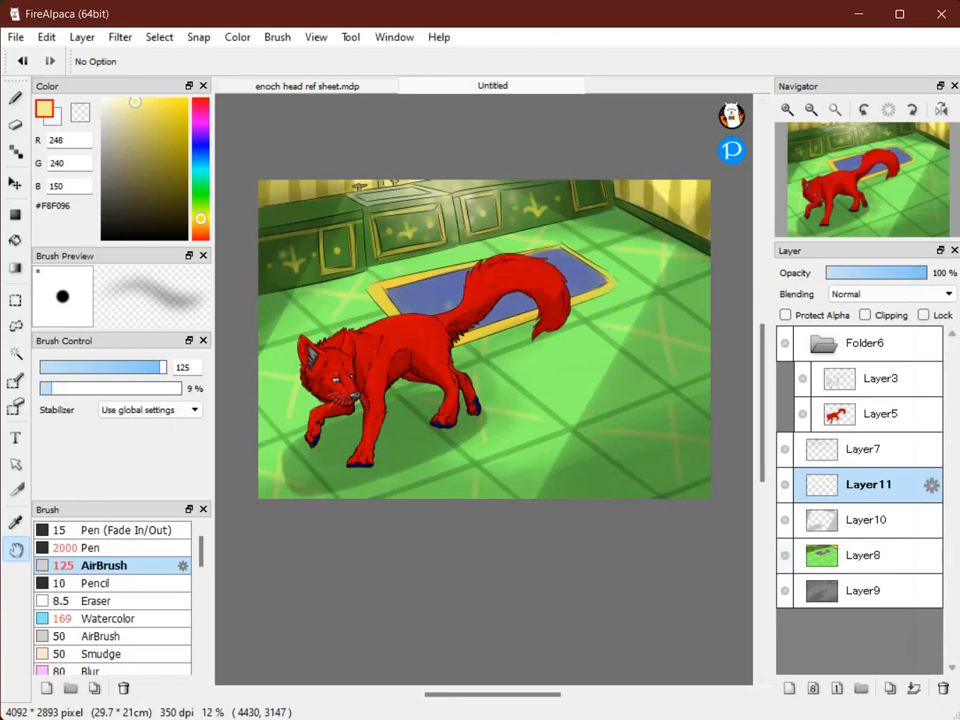
Paint the lower part of the floor on Layer8 pink (#F468CA) with the Watercolor brush at size 736
{"action": "left_click", "coordinate": [864, 556]}
{"action": "left_click_drag", "start_coordinate": [432, 365], "coordinate": [432, 363]}
{"action": "left_click_drag", "start_coordinate": [201, 126], "coordinate": [201, 114]}
{"action": "left_click", "coordinate": [151, 104]}
{"action": "key", "text": "b"}
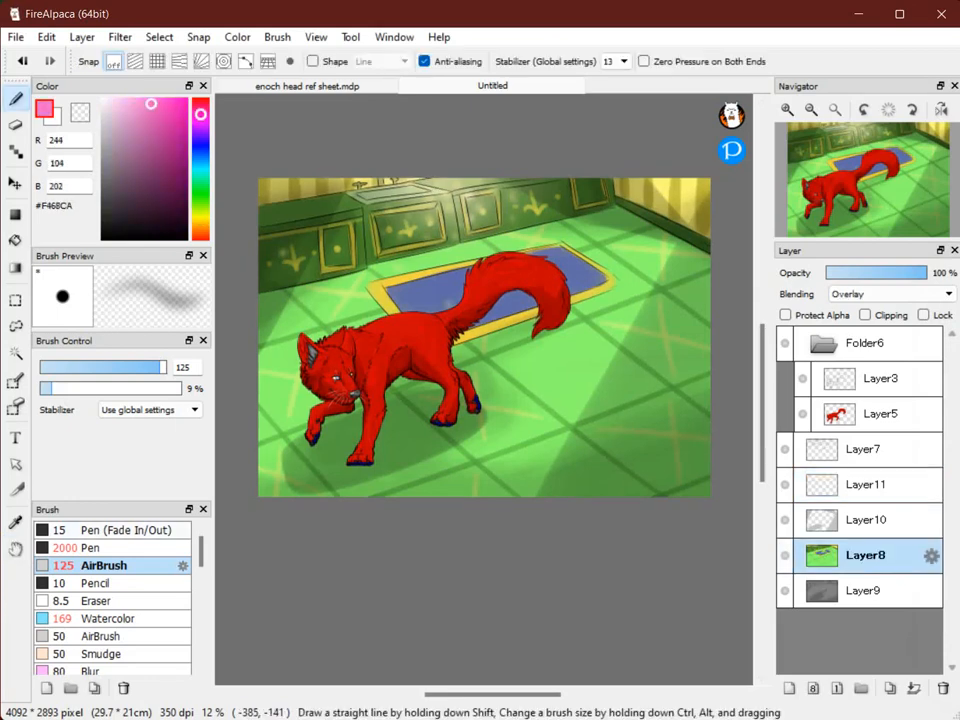
{"action": "left_click", "coordinate": [110, 619]}
{"action": "left_click_drag", "start_coordinate": [484, 389], "coordinate": [565, 387]}
{"action": "mouse_move", "coordinate": [615, 416]}
{"action": "left_mouse_down"}
{"action": "mouse_move", "coordinate": [351, 462]}
{"action": "mouse_move", "coordinate": [657, 335]}
{"action": "mouse_move", "coordinate": [414, 429]}
{"action": "mouse_move", "coordinate": [450, 452]}
{"action": "mouse_move", "coordinate": [722, 367]}
{"action": "mouse_move", "coordinate": [730, 401]}
{"action": "mouse_move", "coordinate": [689, 439]}
{"action": "mouse_move", "coordinate": [742, 491]}
{"action": "left_mouse_up"}
{"action": "mouse_move", "coordinate": [697, 378]}
{"action": "left_mouse_down"}
{"action": "mouse_move", "coordinate": [586, 387]}
{"action": "mouse_move", "coordinate": [457, 461]}
{"action": "mouse_move", "coordinate": [545, 445]}
{"action": "mouse_move", "coordinate": [623, 465]}
{"action": "mouse_move", "coordinate": [458, 451]}
{"action": "mouse_move", "coordinate": [322, 531]}
{"action": "mouse_move", "coordinate": [326, 497]}
{"action": "mouse_move", "coordinate": [424, 436]}
{"action": "mouse_move", "coordinate": [424, 426]}
{"action": "mouse_move", "coordinate": [283, 473]}
{"action": "mouse_move", "coordinate": [229, 465]}
{"action": "mouse_move", "coordinate": [239, 407]}
{"action": "mouse_move", "coordinate": [323, 357]}
{"action": "mouse_move", "coordinate": [356, 384]}
{"action": "mouse_move", "coordinate": [327, 384]}
{"action": "mouse_move", "coordinate": [508, 397]}
{"action": "mouse_move", "coordinate": [398, 409]}
{"action": "mouse_move", "coordinate": [647, 340]}
{"action": "left_mouse_up"}
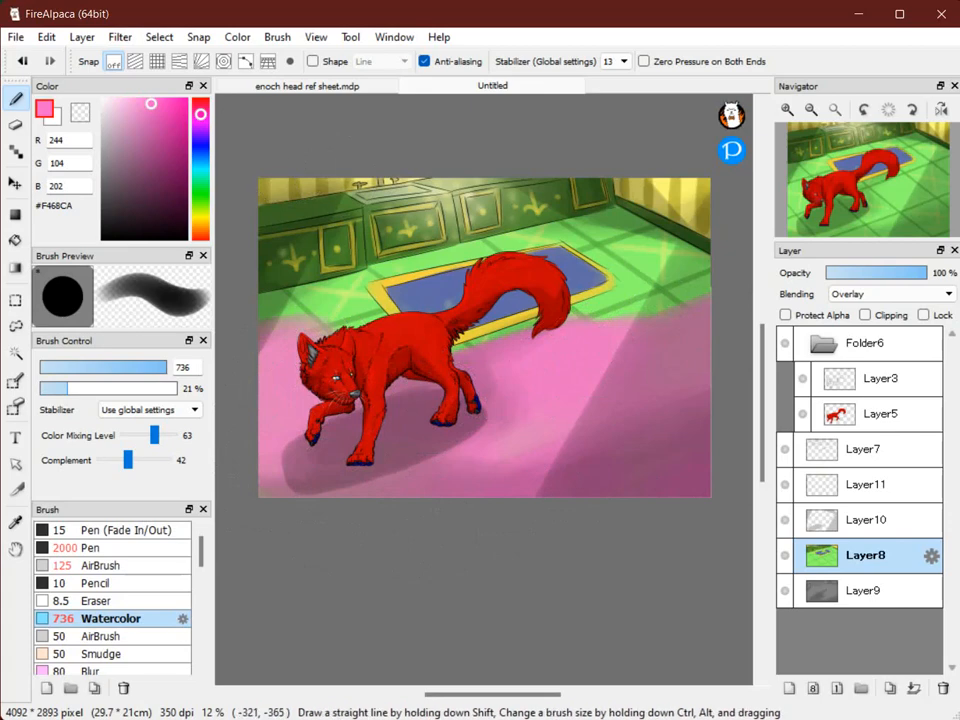
Dab seven blue (#688CF4) dots across the pink floor around the canine with the Watercolor brush at size 88
{"action": "left_click", "coordinate": [201, 151]}
{"action": "left_click_drag", "start_coordinate": [140, 367], "coordinate": [148, 367]}
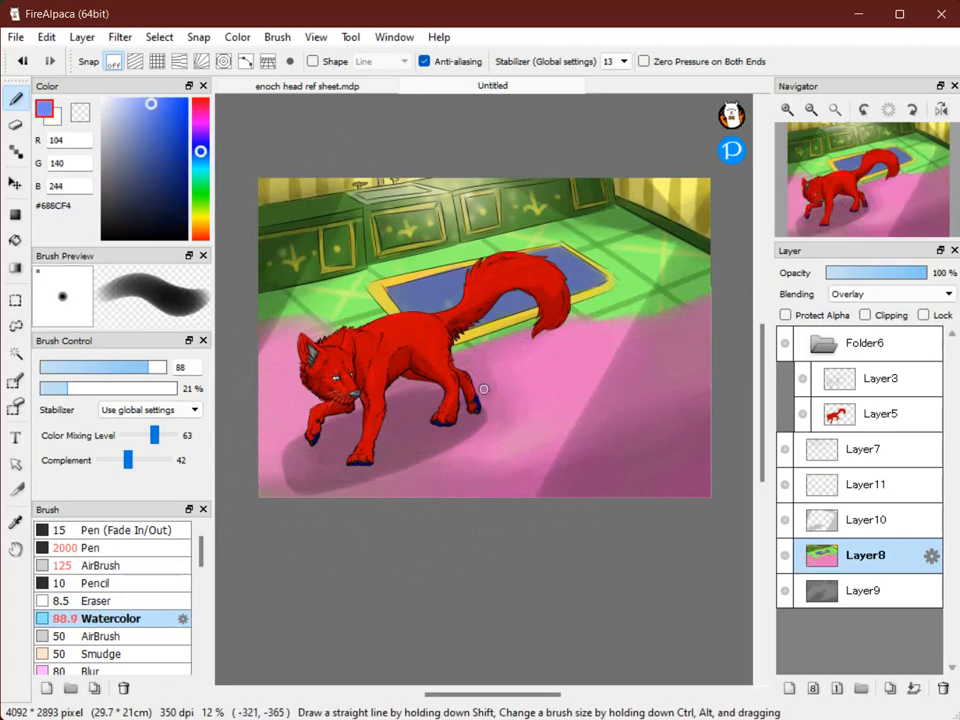
{"action": "mouse_move", "coordinate": [597, 387]}
{"action": "left_mouse_down"}
{"action": "mouse_move", "coordinate": [602, 395]}
{"action": "mouse_move", "coordinate": [596, 382]}
{"action": "left_mouse_up"}
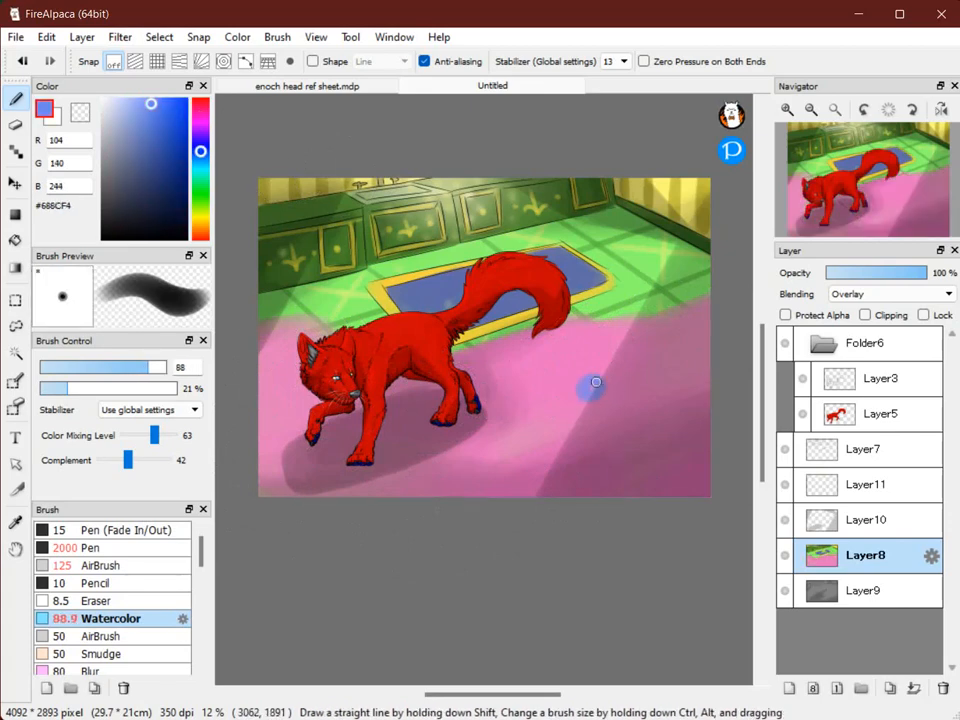
{"action": "left_click", "coordinate": [648, 340]}
{"action": "left_click", "coordinate": [563, 342]}
{"action": "left_click", "coordinate": [658, 440]}
{"action": "left_click", "coordinate": [513, 380]}
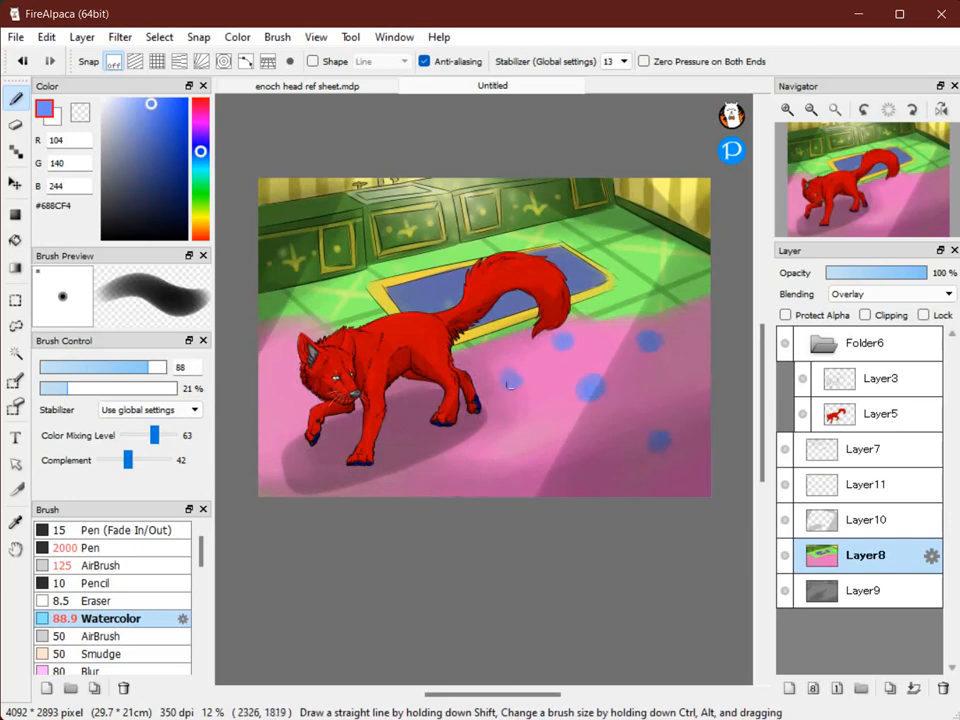
{"action": "left_click", "coordinate": [513, 453]}
{"action": "left_click", "coordinate": [420, 437]}
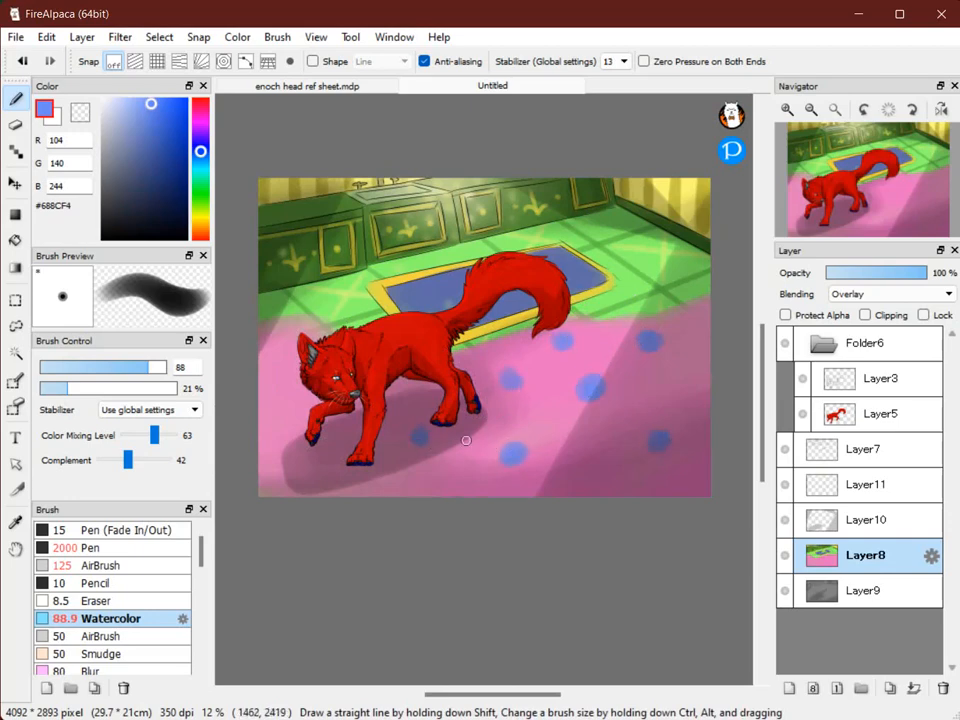
{"action": "key", "text": "space"}
{"action": "mouse_move", "coordinate": [527, 399]}
{"action": "left_mouse_down"}
{"action": "mouse_move", "coordinate": [541, 392]}
{"action": "mouse_move", "coordinate": [593, 427]}
{"action": "mouse_move", "coordinate": [557, 456]}
{"action": "mouse_move", "coordinate": [519, 461]}
{"action": "mouse_move", "coordinate": [532, 447]}
{"action": "left_mouse_up"}
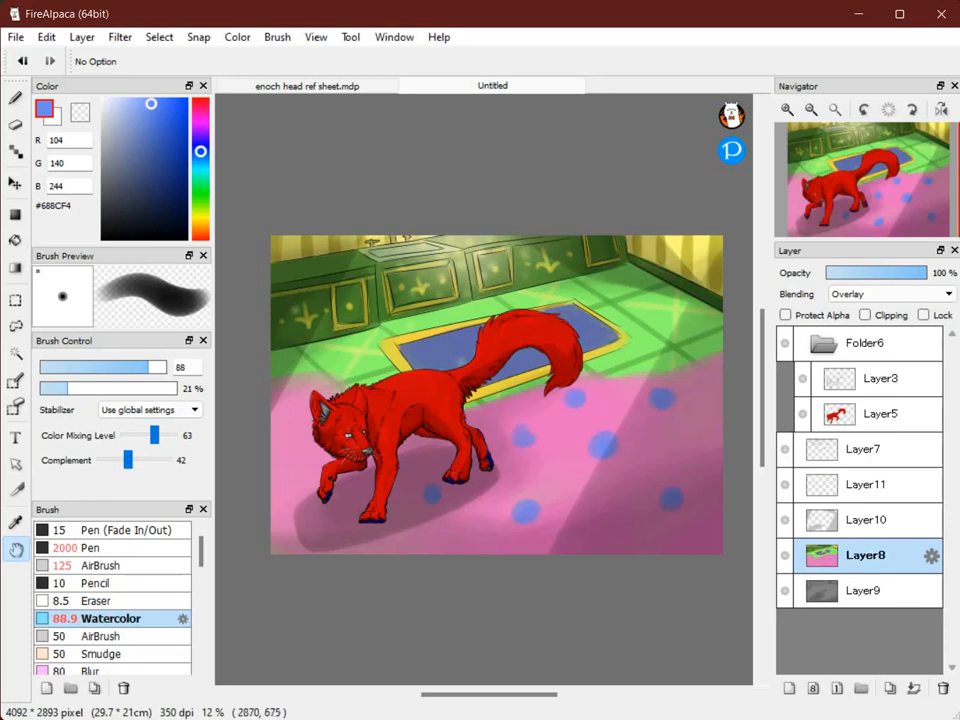
{"action": "left_click_drag", "start_coordinate": [863, 212], "coordinate": [863, 207]}
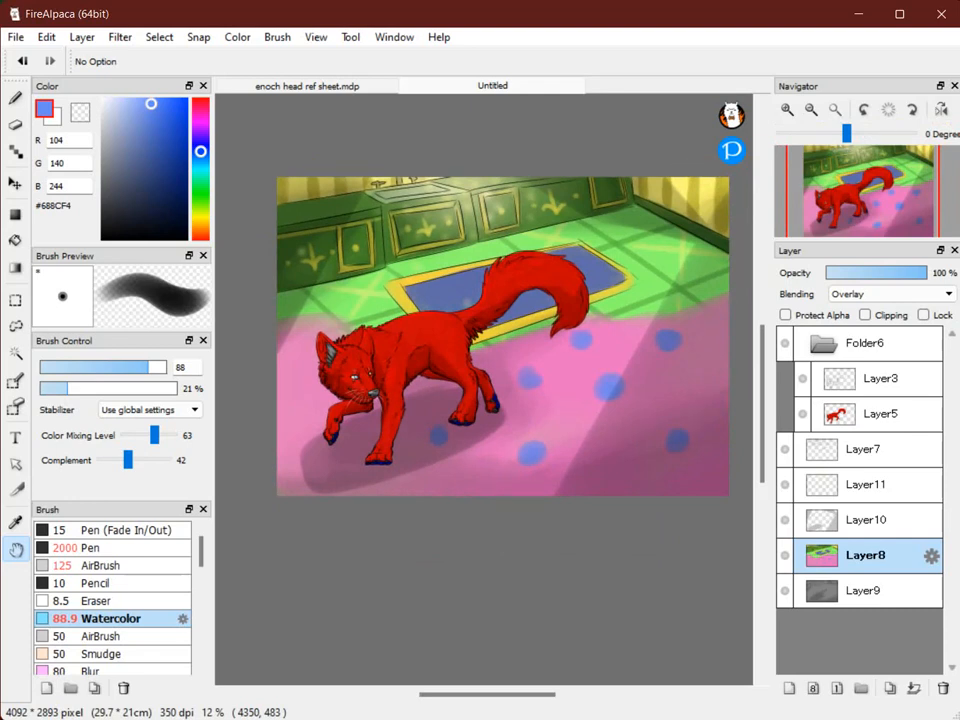
{"action": "key", "text": "alt+Tab"}
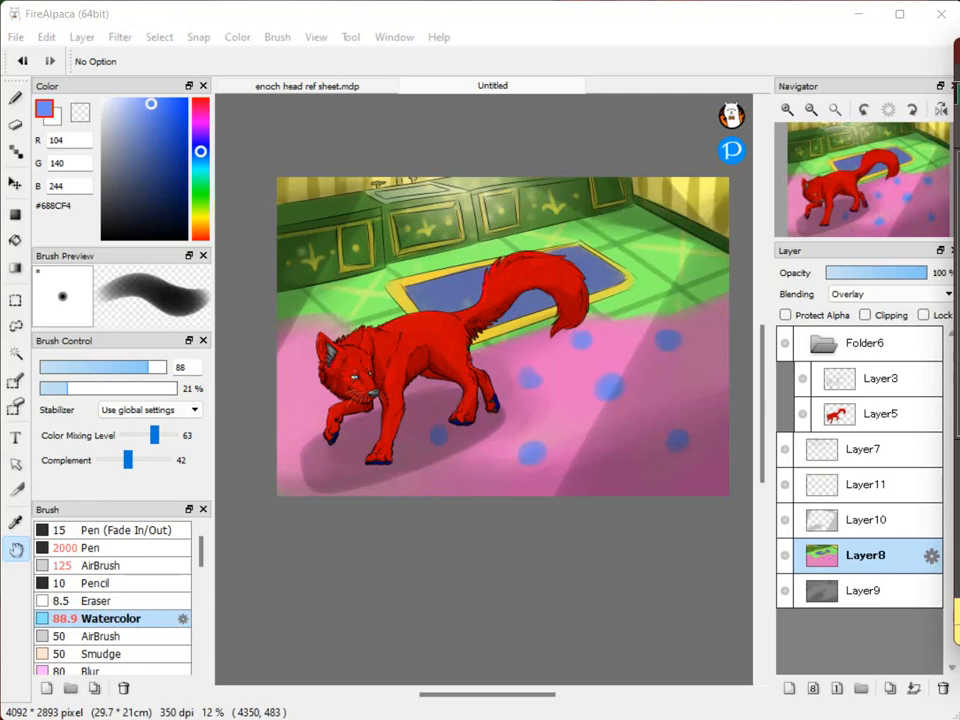